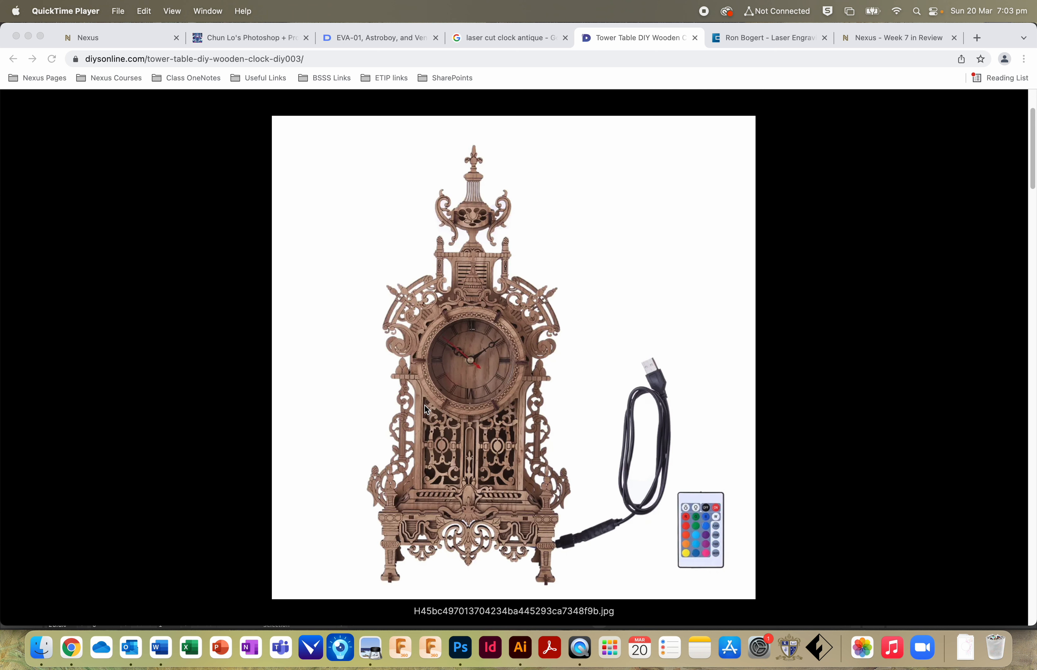
Step: Switch to Illustrator, examine the scanned clock sketch in Preview, and return to Illustrator
click(521, 658)
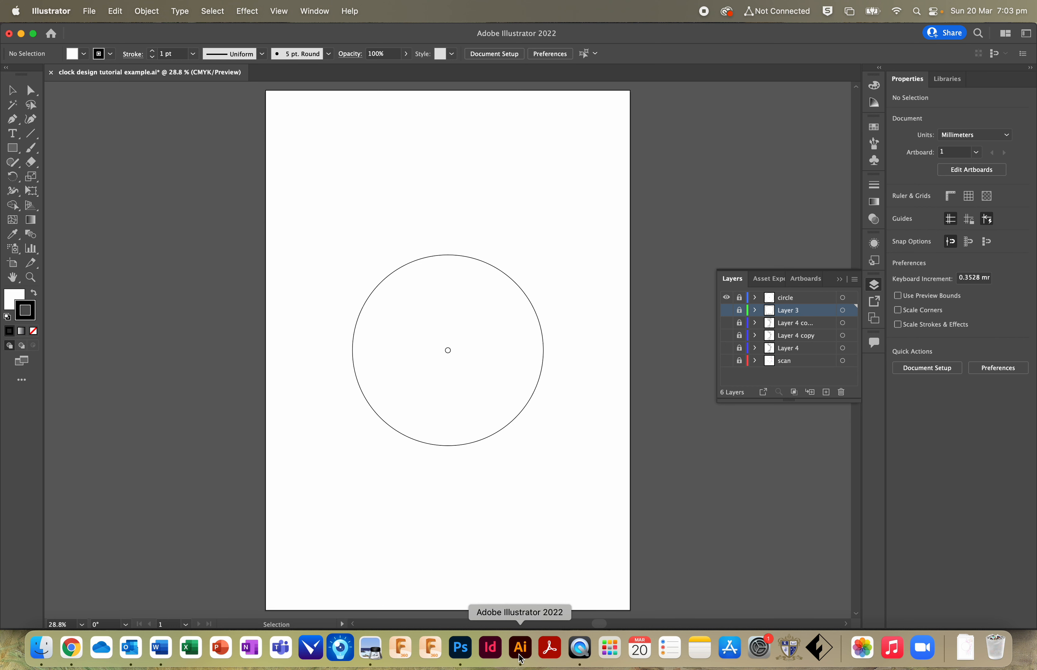
click(367, 653)
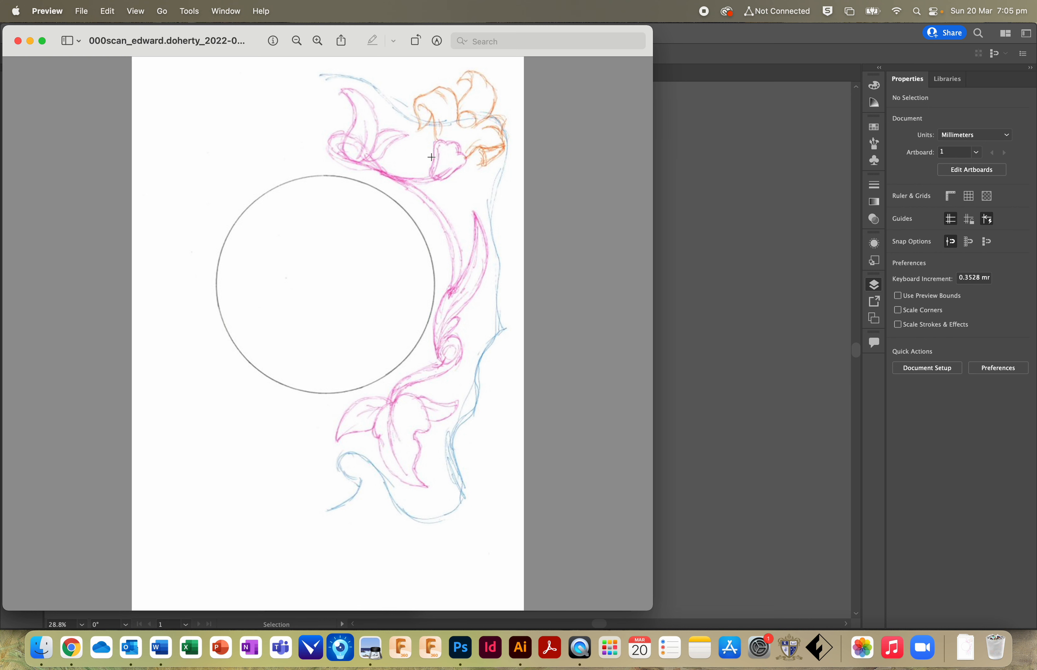
click(760, 151)
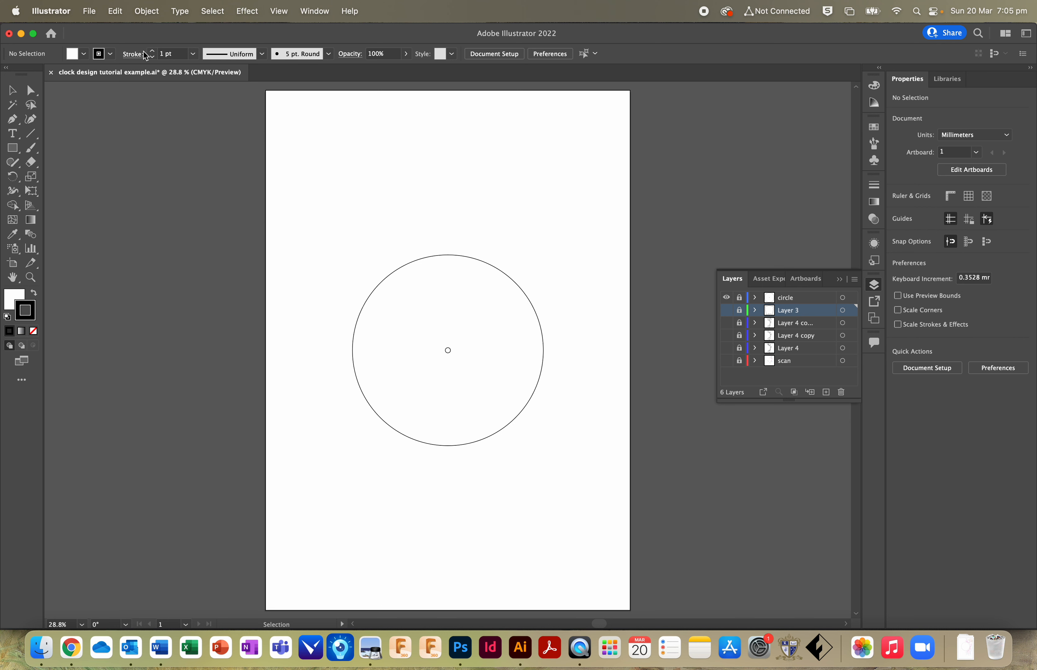
Step: Create a new portrait document 420 mm wide by 600 mm high, with units in millimetres and CMYK colour
click(89, 13)
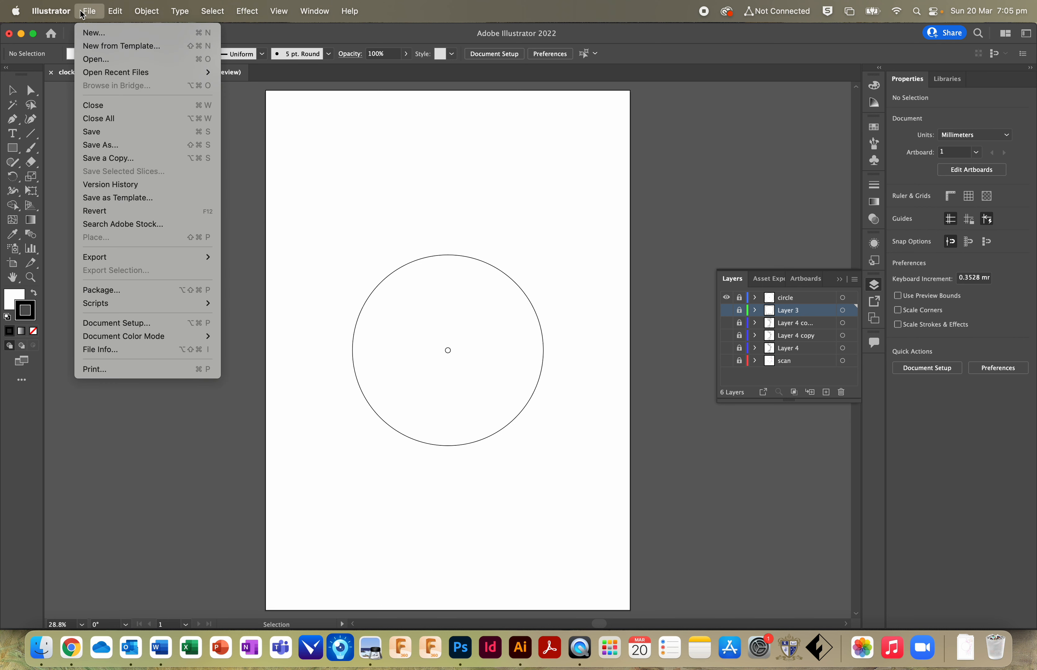
click(92, 33)
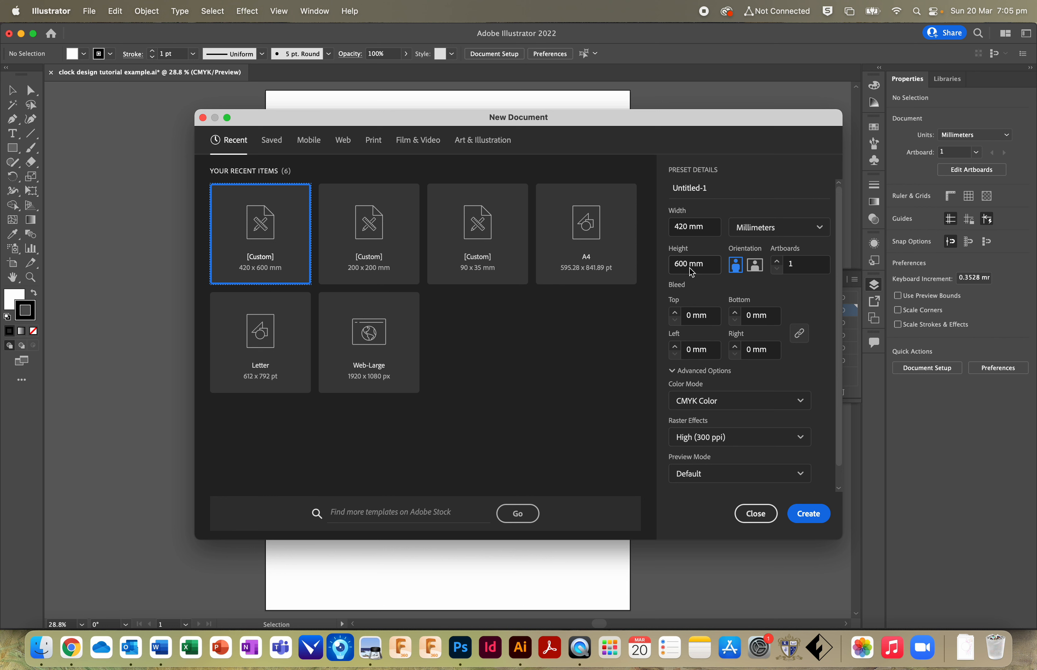
click(766, 227)
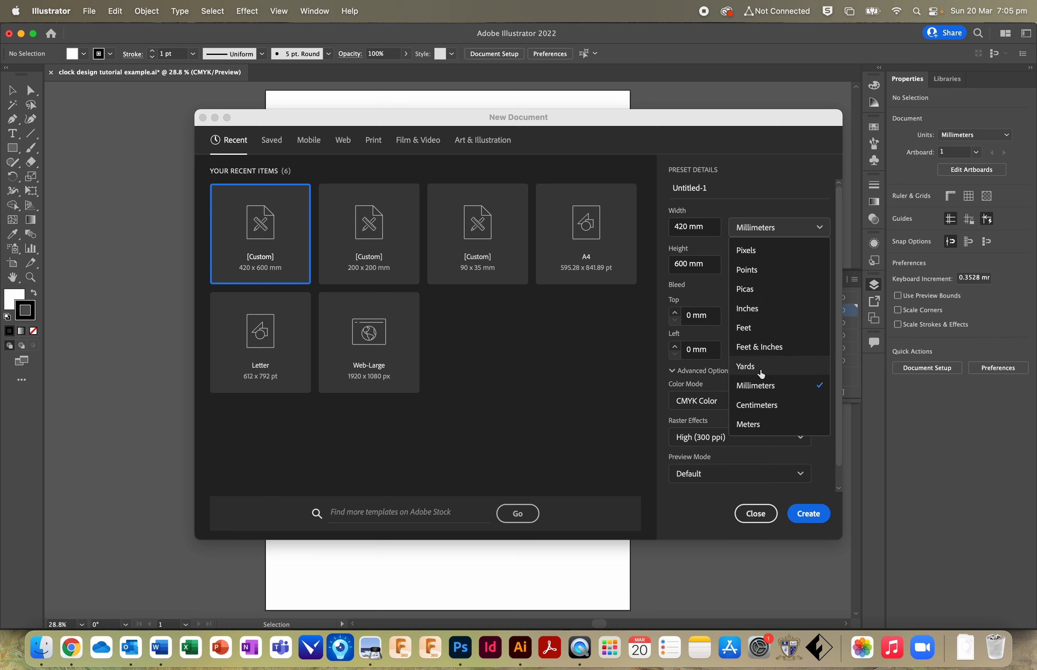
click(760, 385)
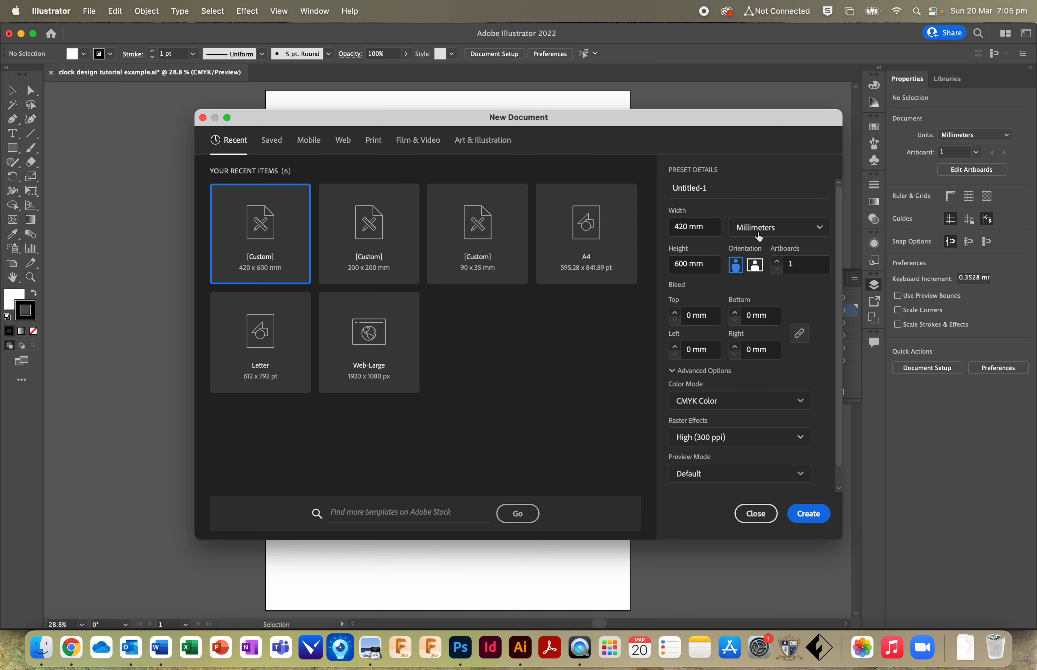
click(809, 514)
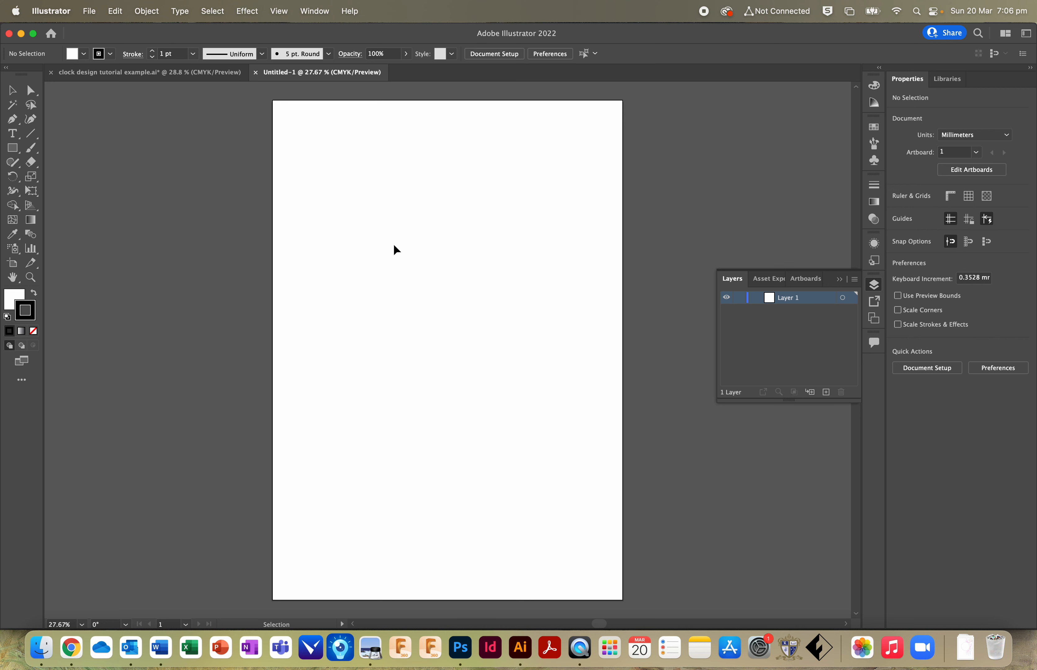
Step: Place the scanned clock sketch file from the Downloads folder into the new document as a linked image
click(89, 10)
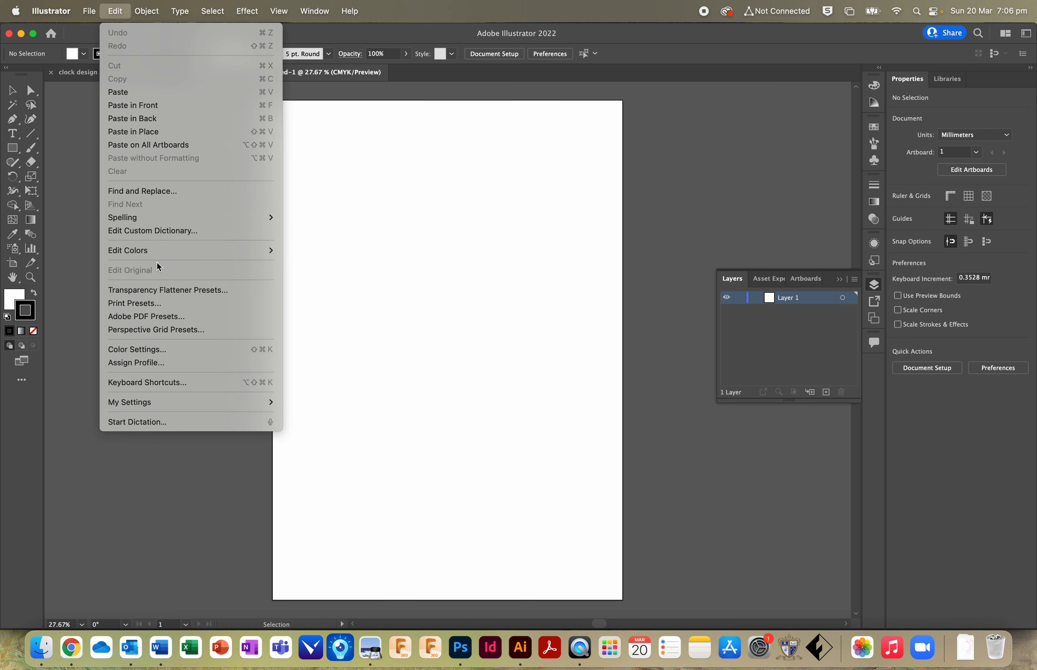
click(153, 238)
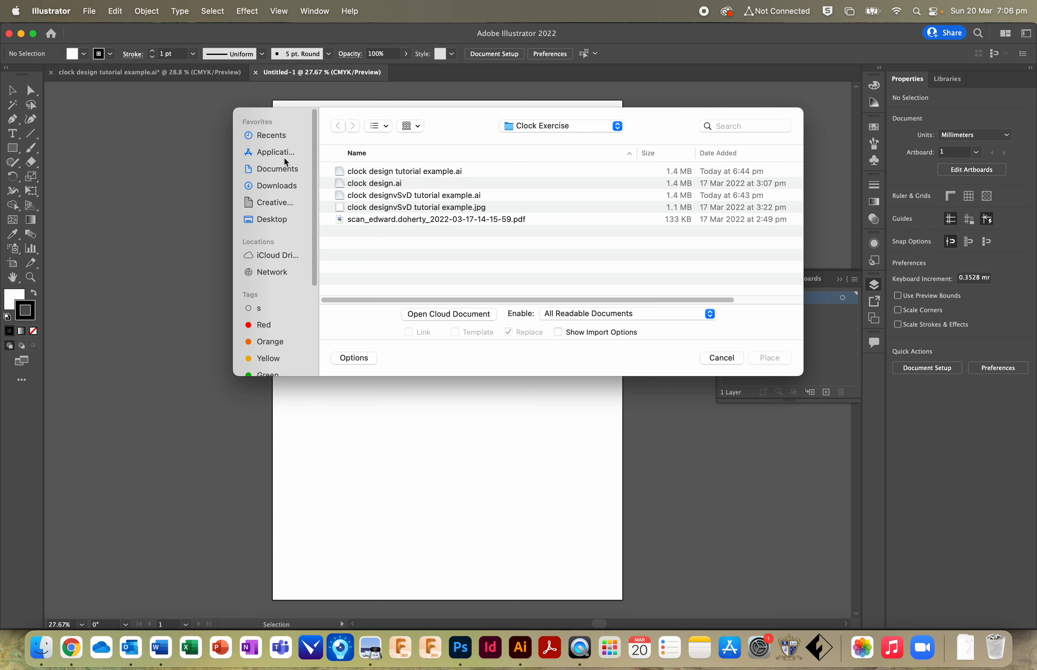
click(274, 186)
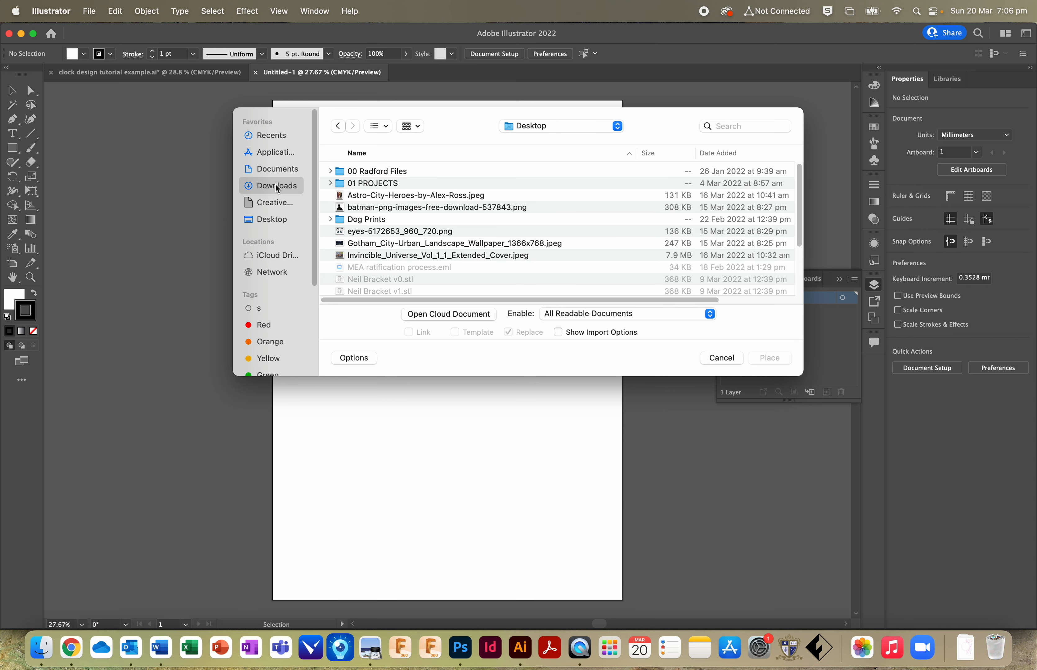
double_click(408, 173)
click(473, 276)
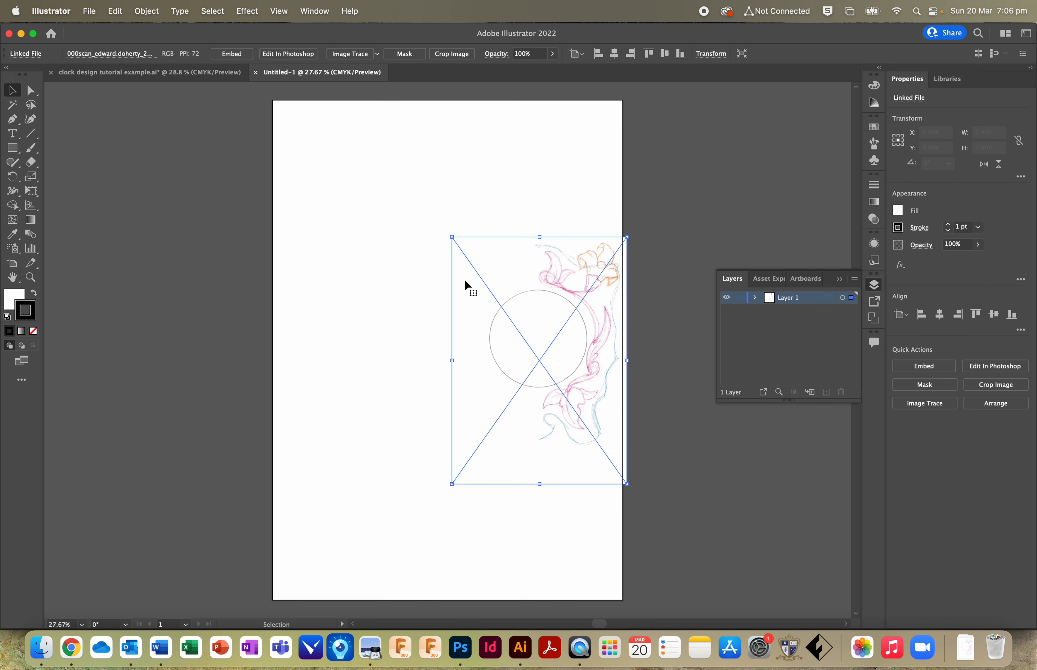
Step: Enlarge the placed scan to about 368 by 520 mm and position it over most of the artboard
drag(528, 296, 419, 264)
drag(518, 204, 589, 127)
drag(573, 455, 673, 593)
drag(598, 363, 540, 353)
drag(608, 121, 591, 146)
Step: Try stretching the scan wider and taller, undo both stretches, and deselect it
drag(593, 364, 613, 362)
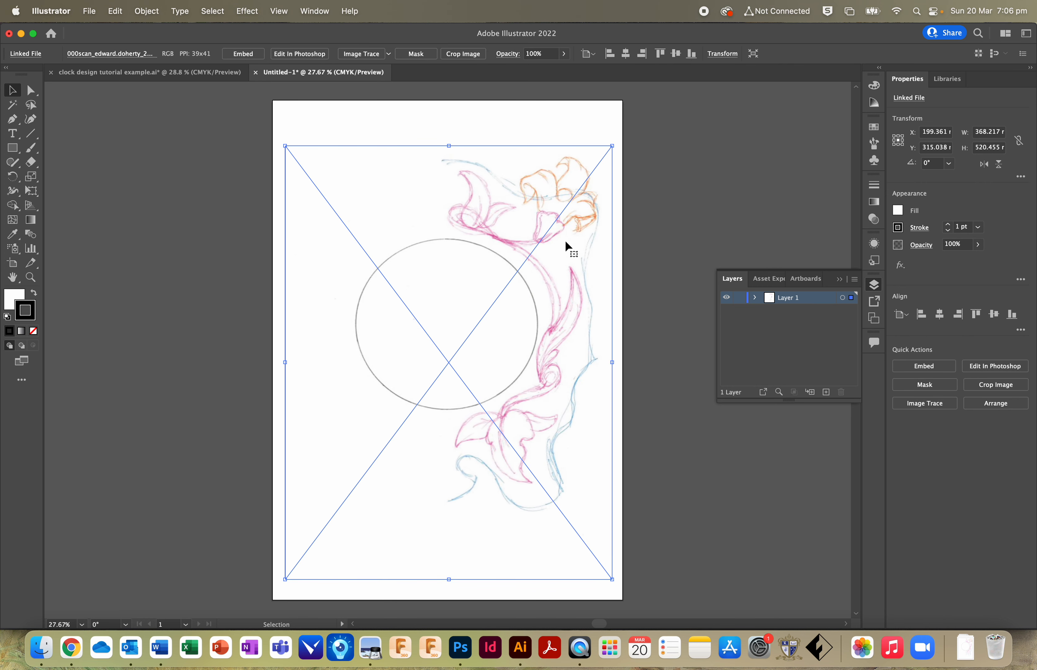
drag(449, 146, 449, 132)
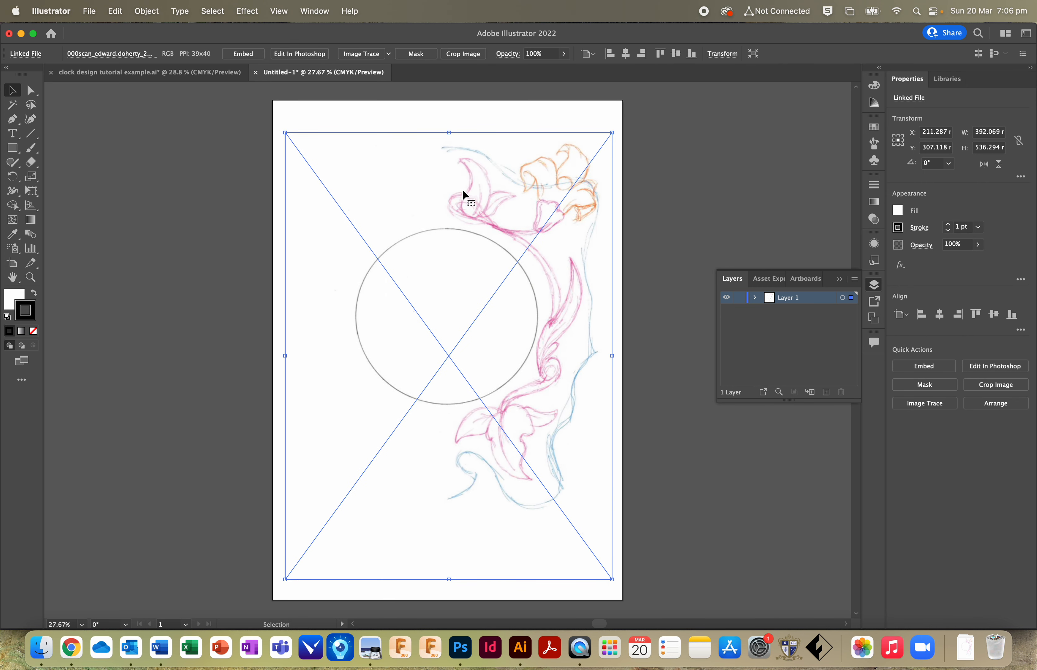
key(super+z)
key(super+z)
click(799, 254)
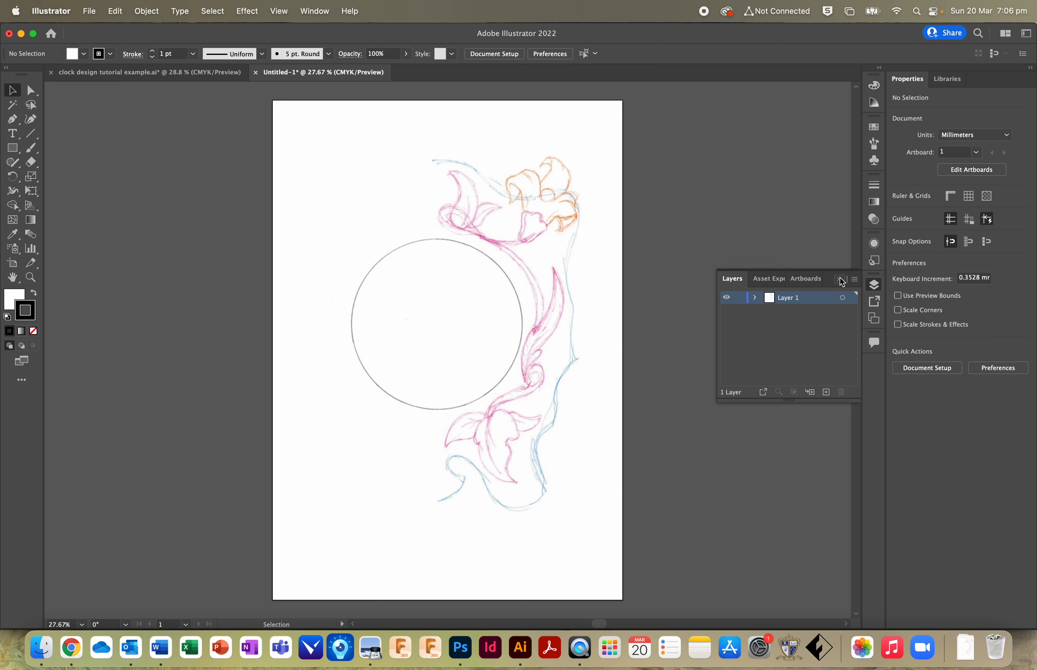
Step: Collapse the layer list and apply the Essentials Classic workspace
click(839, 279)
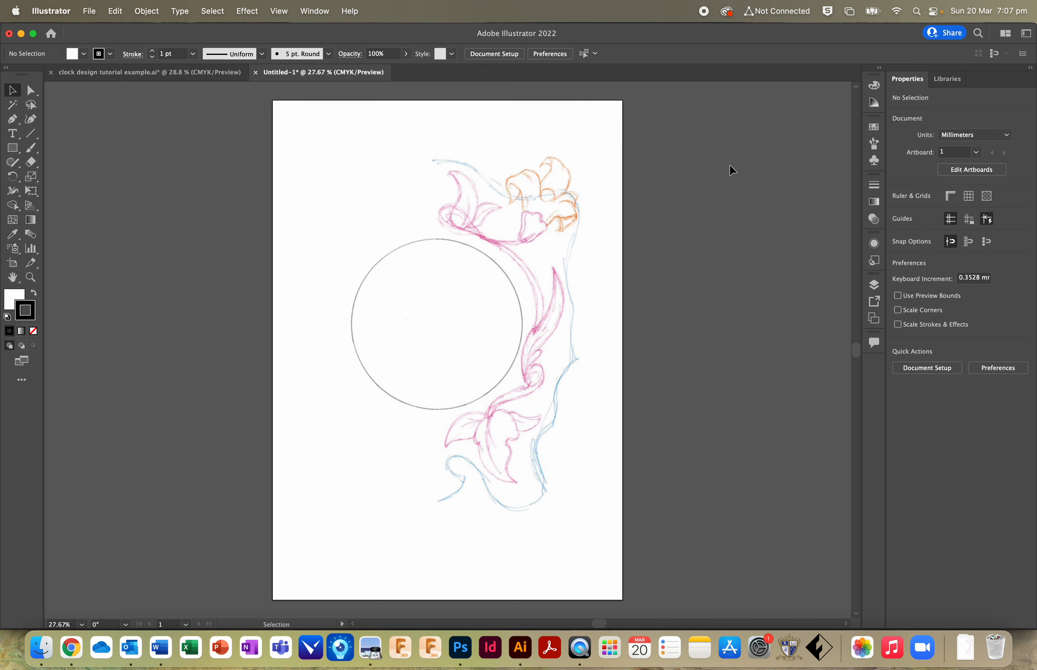
click(320, 13)
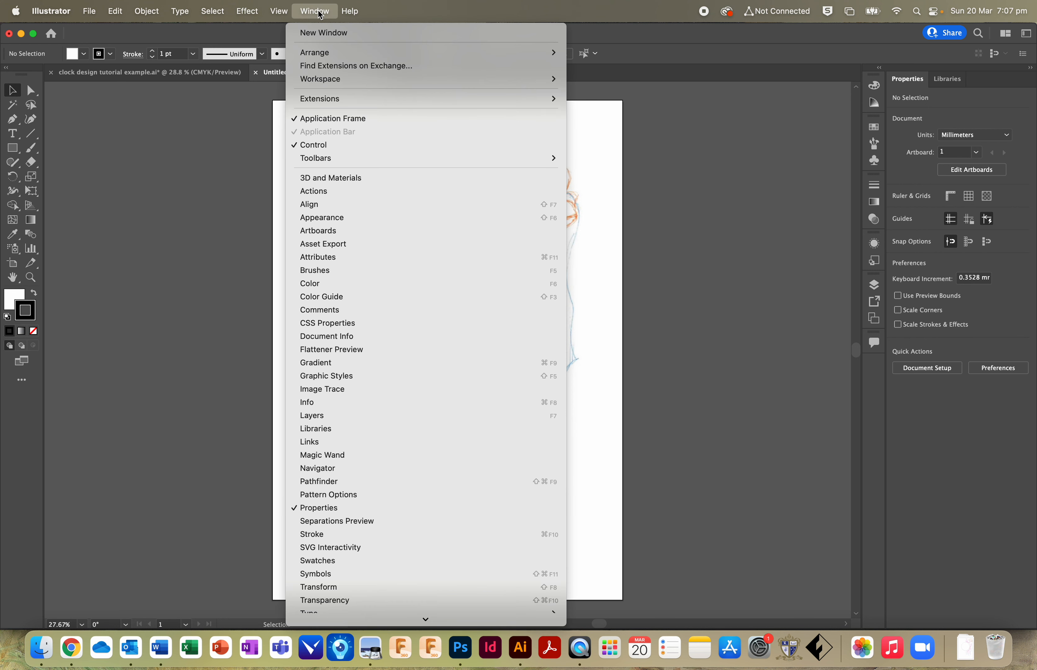
mouse_move(341, 83)
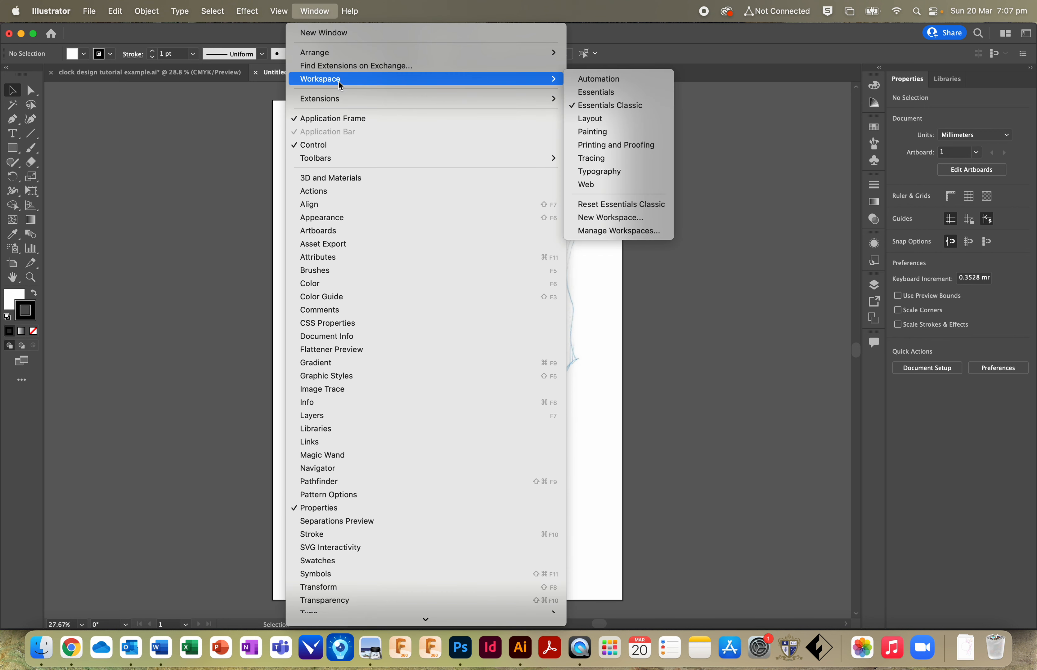
click(607, 106)
Step: Try the Essentials and Web workspaces, and return to Essentials Classic
click(309, 9)
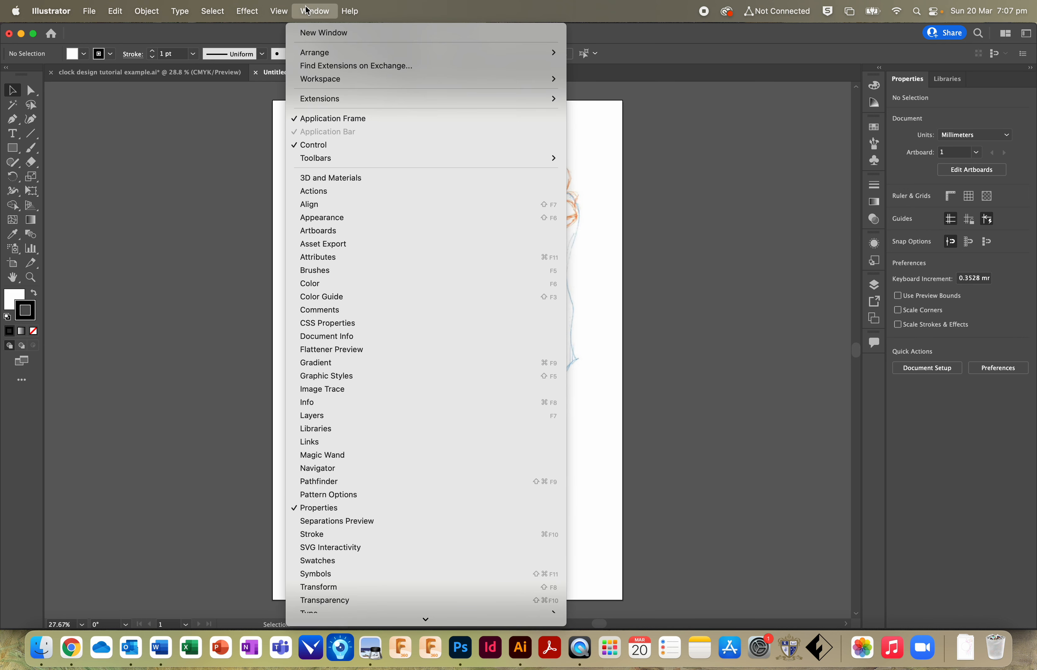
mouse_move(338, 83)
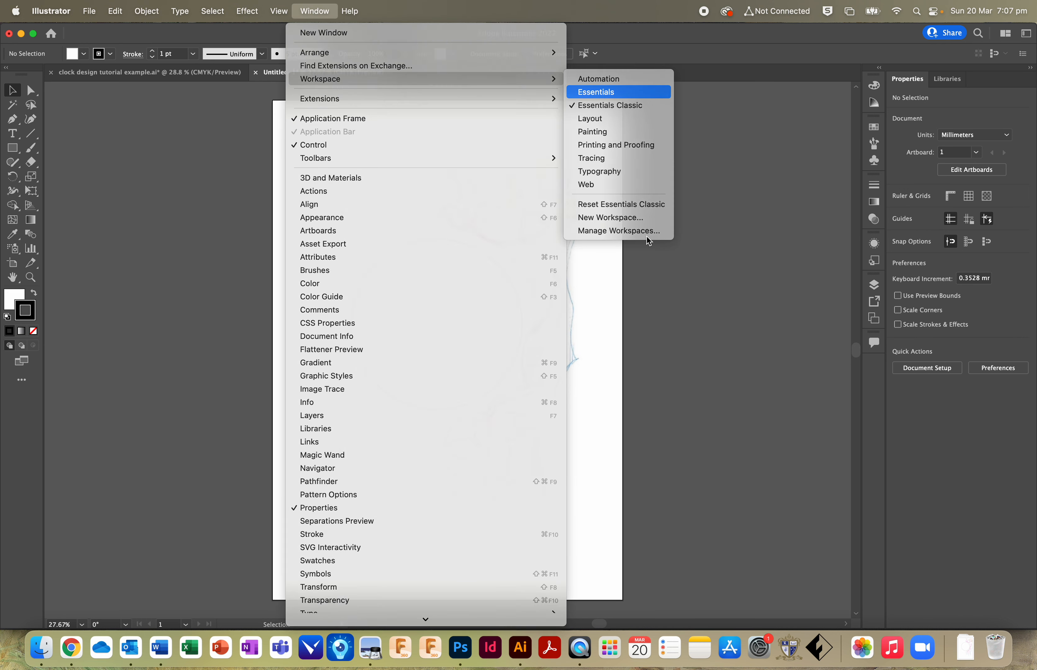
click(634, 96)
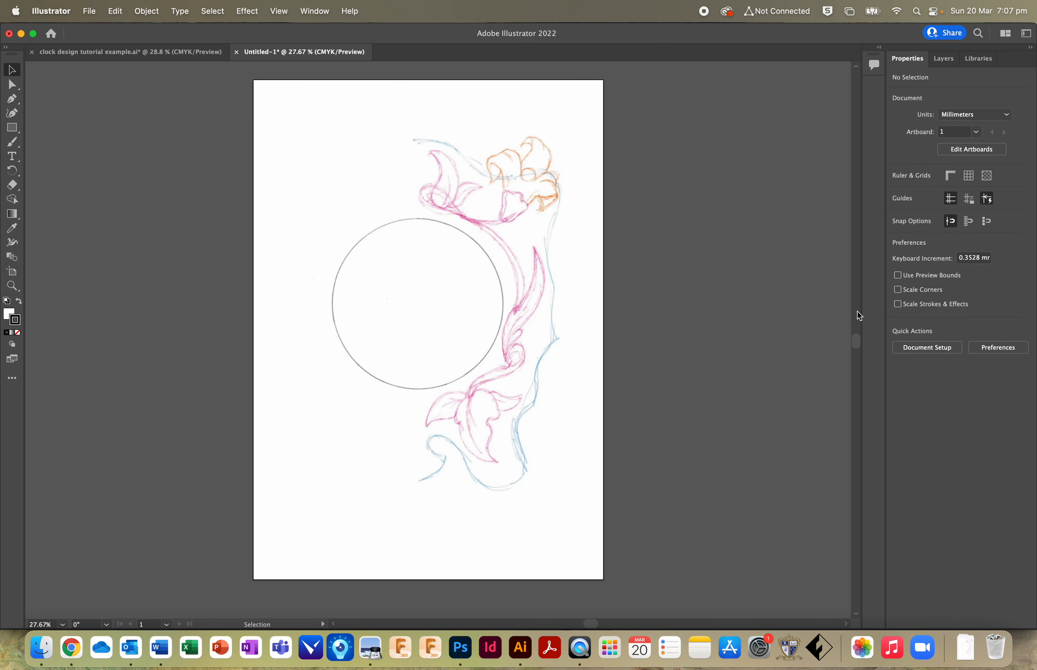
click(315, 10)
mouse_move(360, 83)
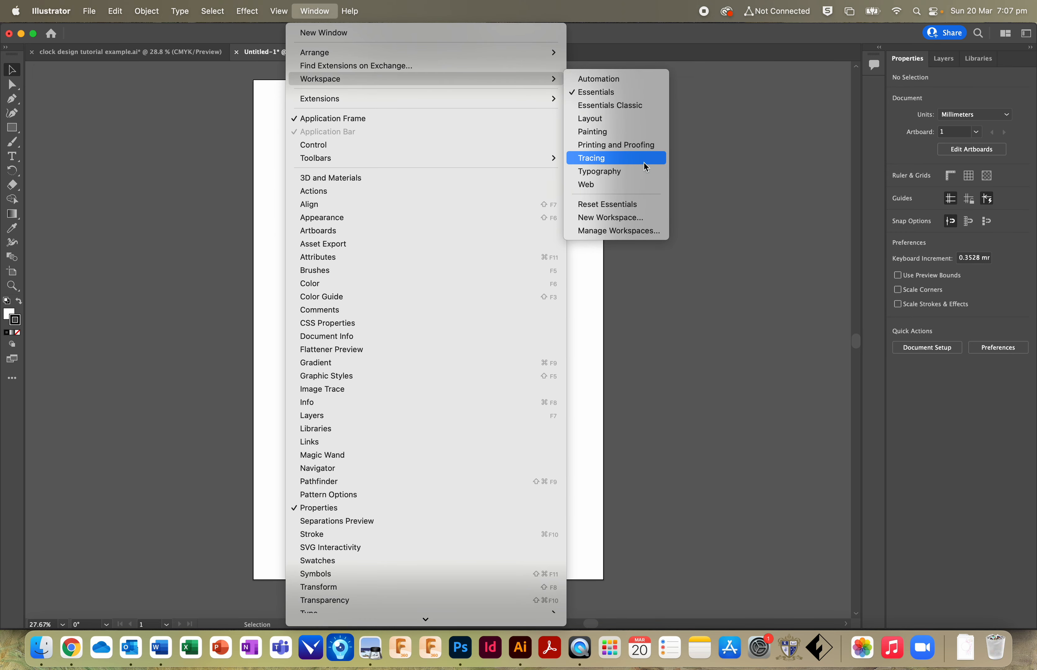
click(641, 184)
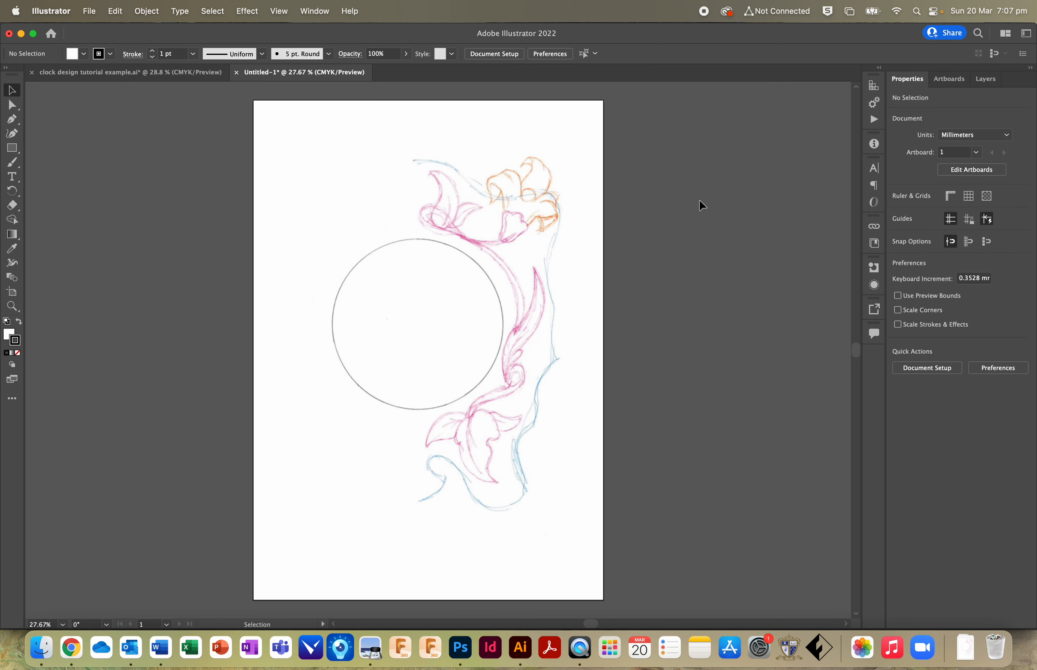
click(313, 13)
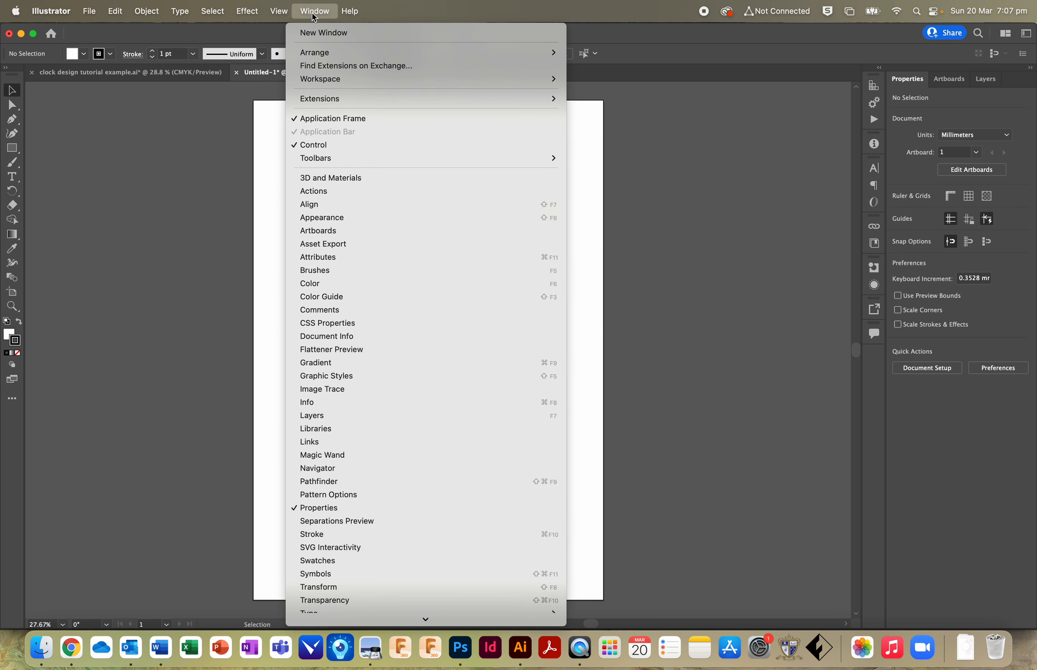
mouse_move(346, 83)
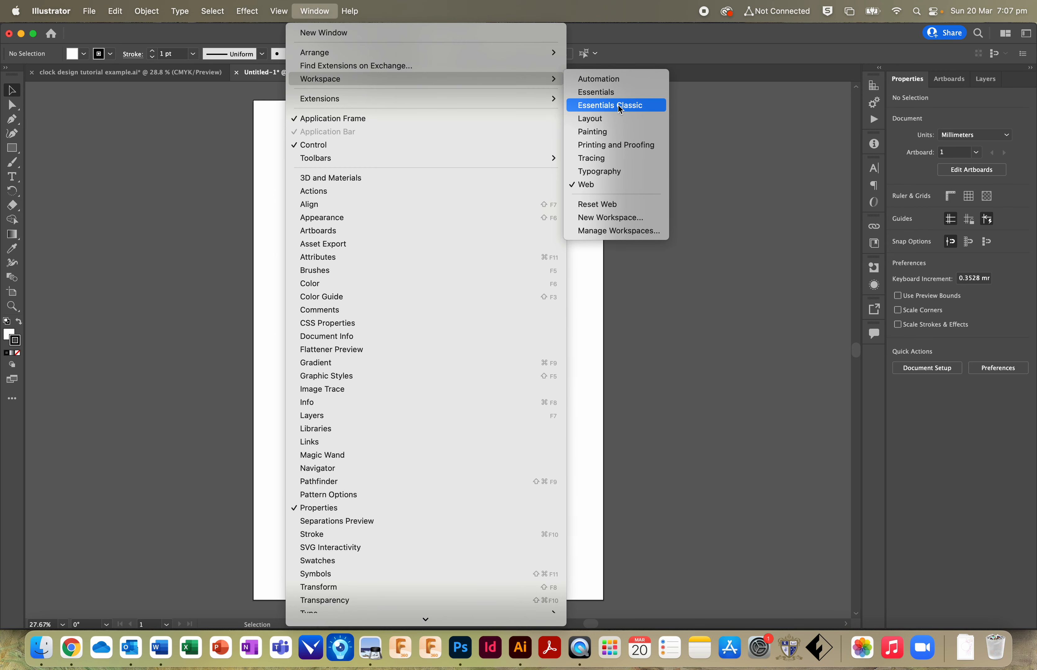
click(609, 107)
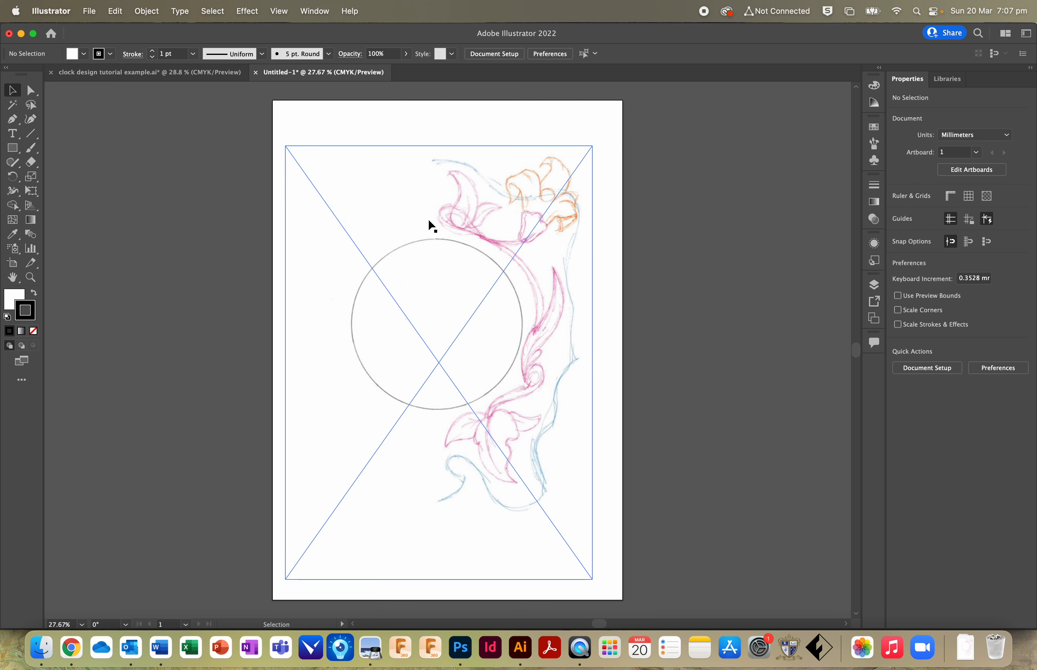
Step: Show the list of the document's layers
click(874, 285)
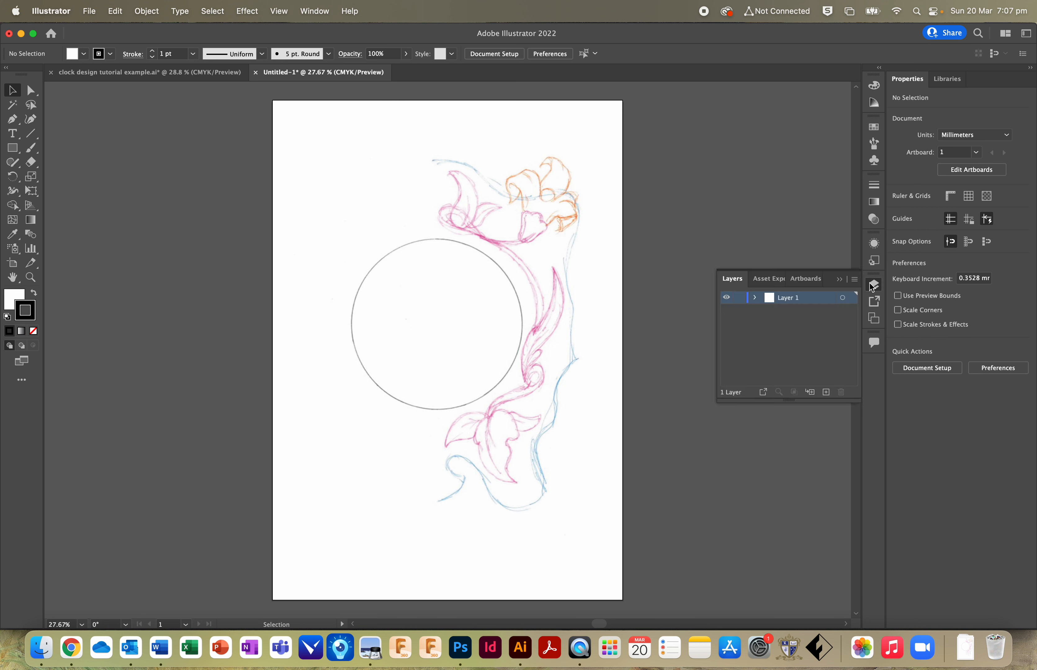
click(878, 284)
click(878, 284)
click(877, 284)
click(877, 284)
click(879, 285)
click(878, 285)
Step: Rename the layer holding the sketch to SCAN and lock it
double_click(791, 298)
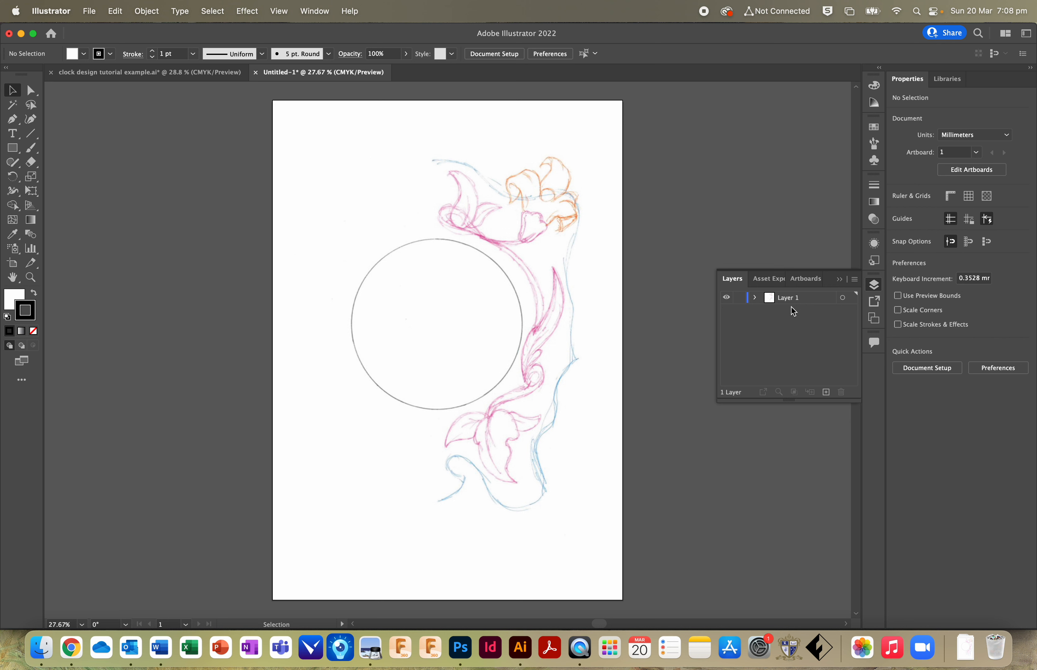
text(SCSA)
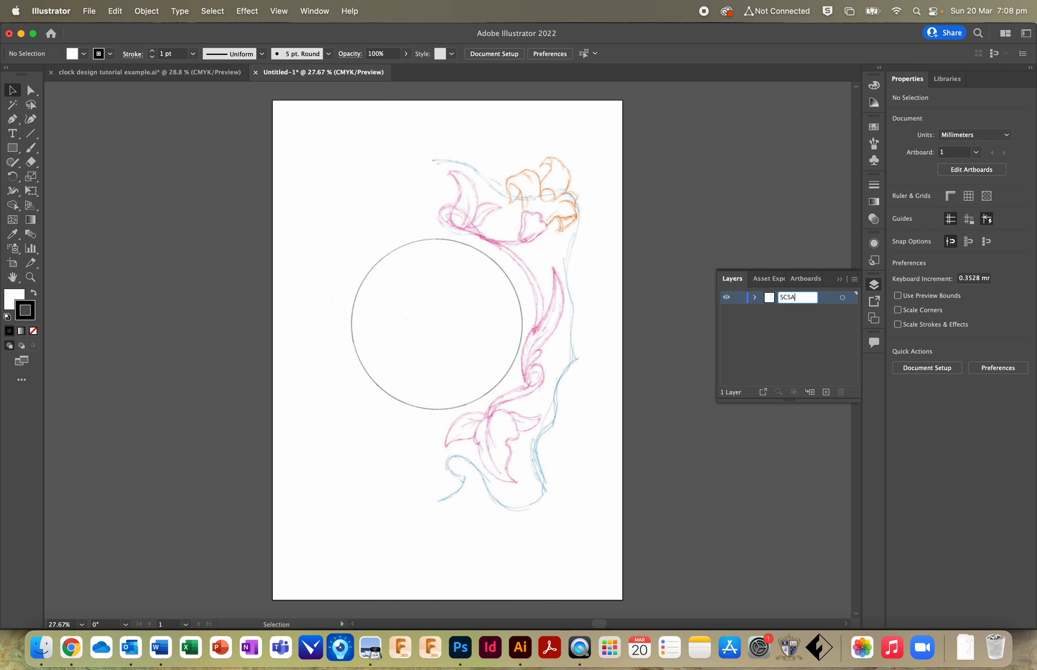
key(BackSpace)
key(BackSpace)
text(AN)
click(794, 364)
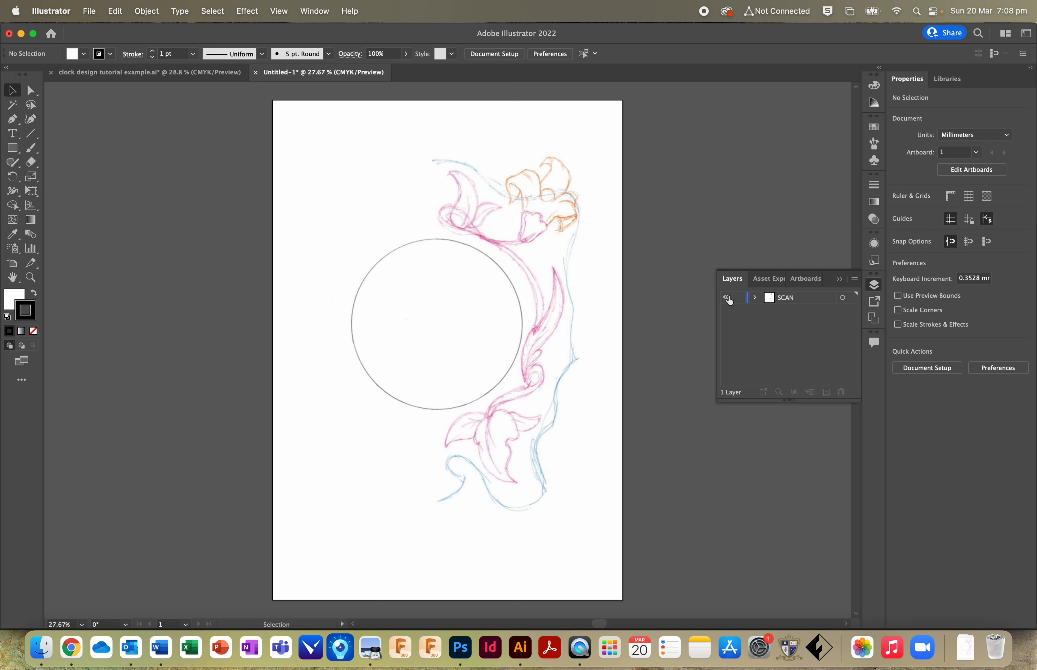
click(740, 299)
Step: Add a new layer above the SCAN layer and create a 220 by 220 mm circle on it with the Ellipse tool
click(826, 393)
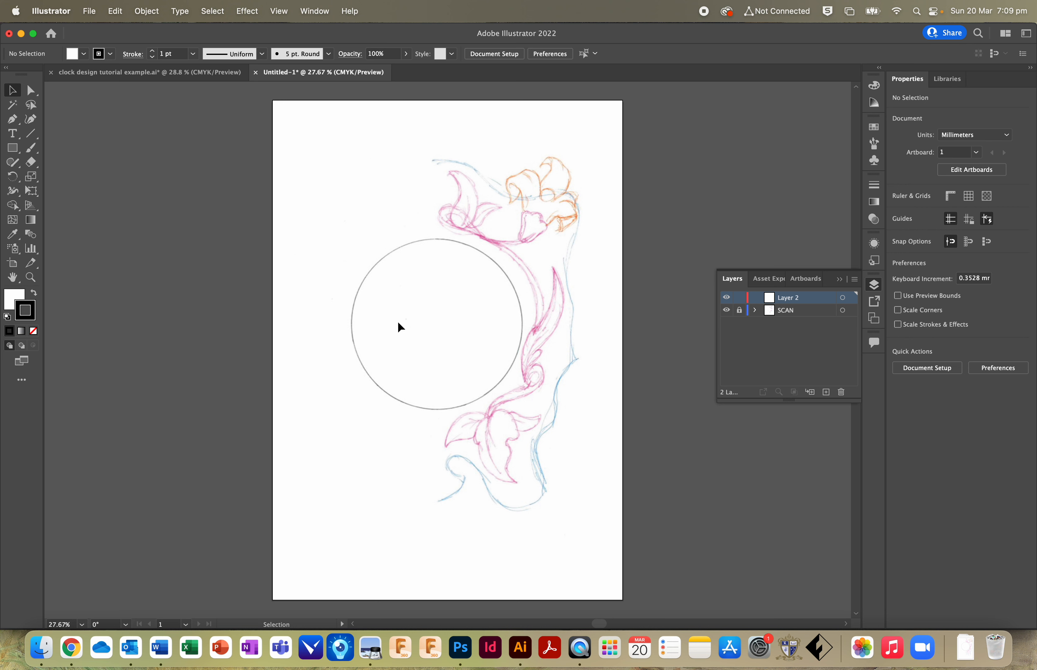
click(11, 150)
click(61, 177)
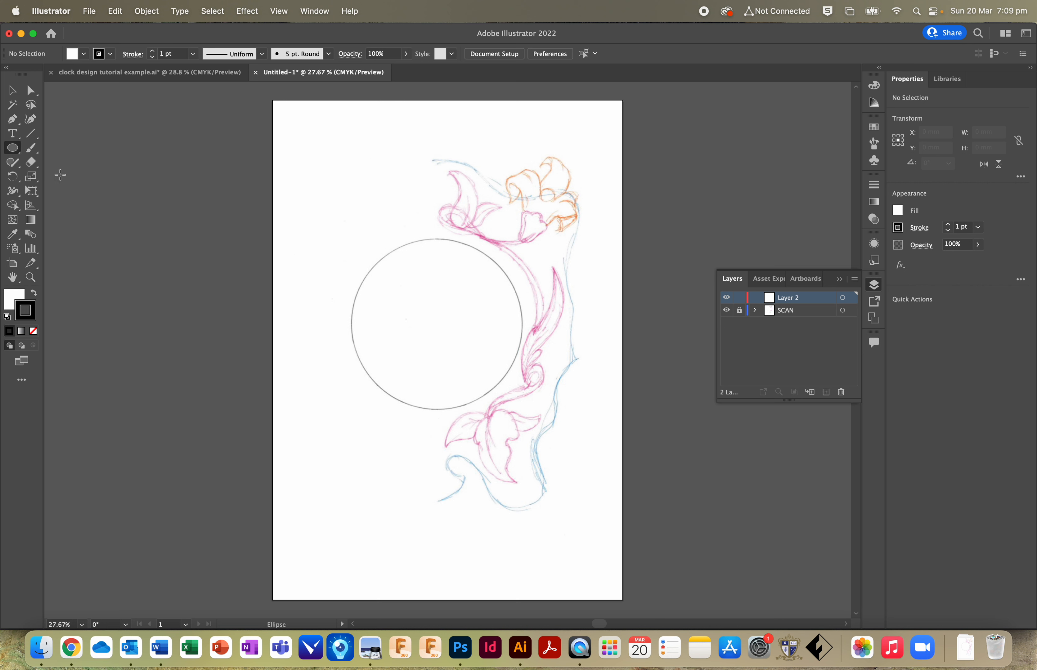
click(20, 156)
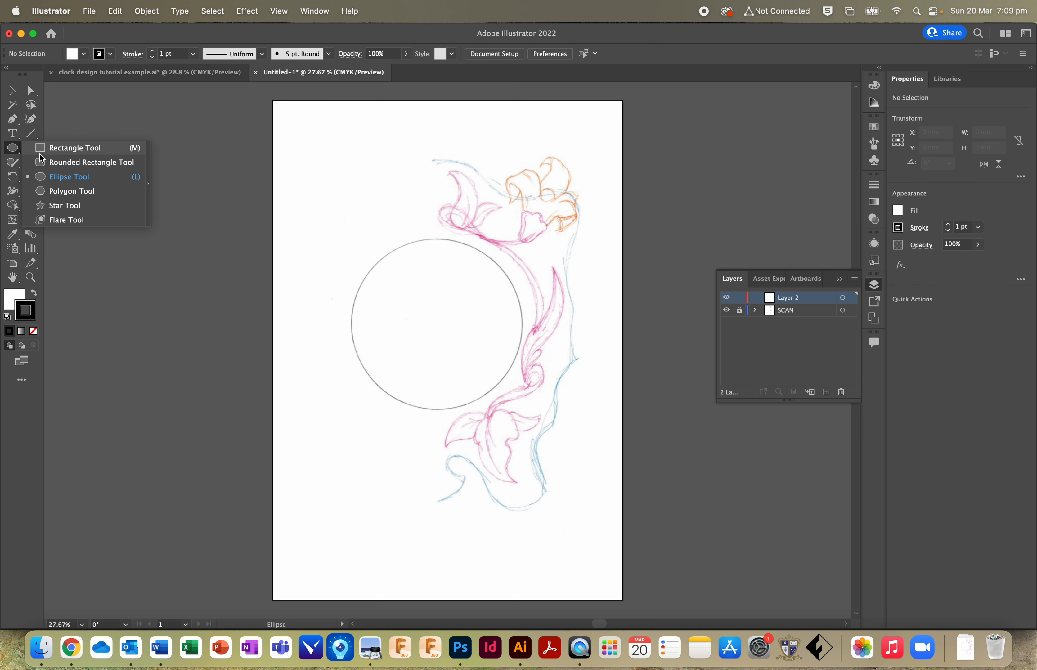
click(67, 176)
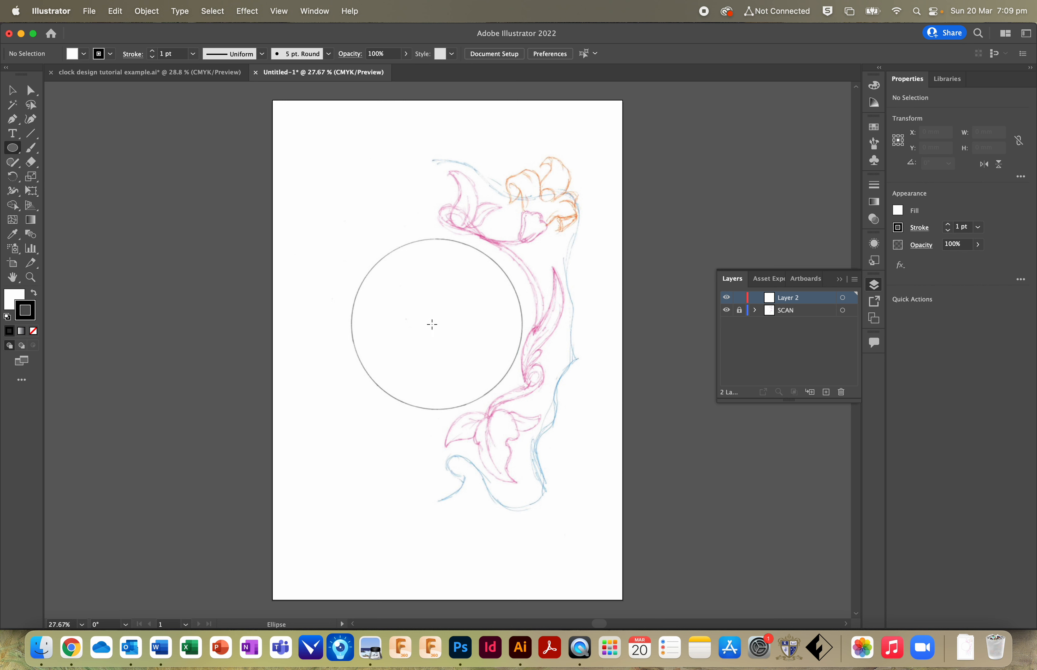
click(439, 334)
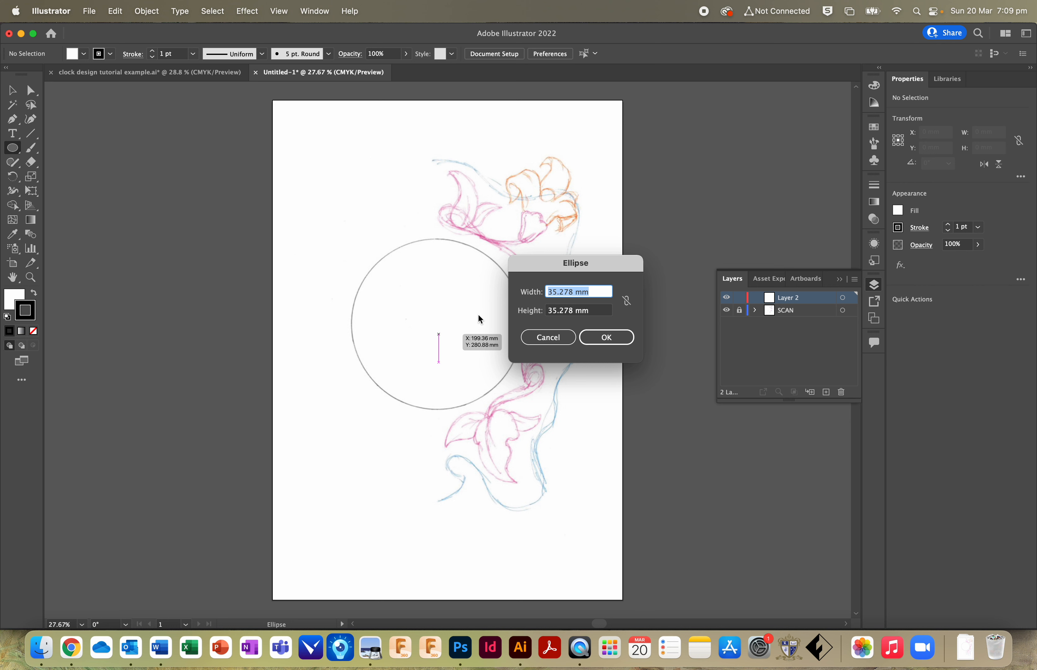
text(220)
key(Tab)
text(220)
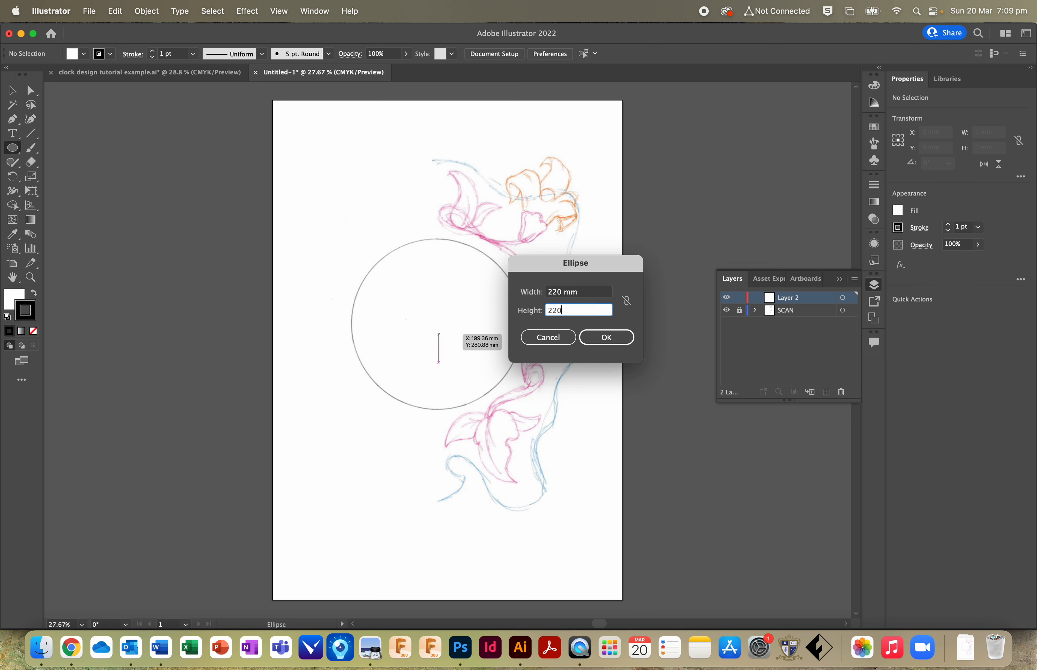
key(Return)
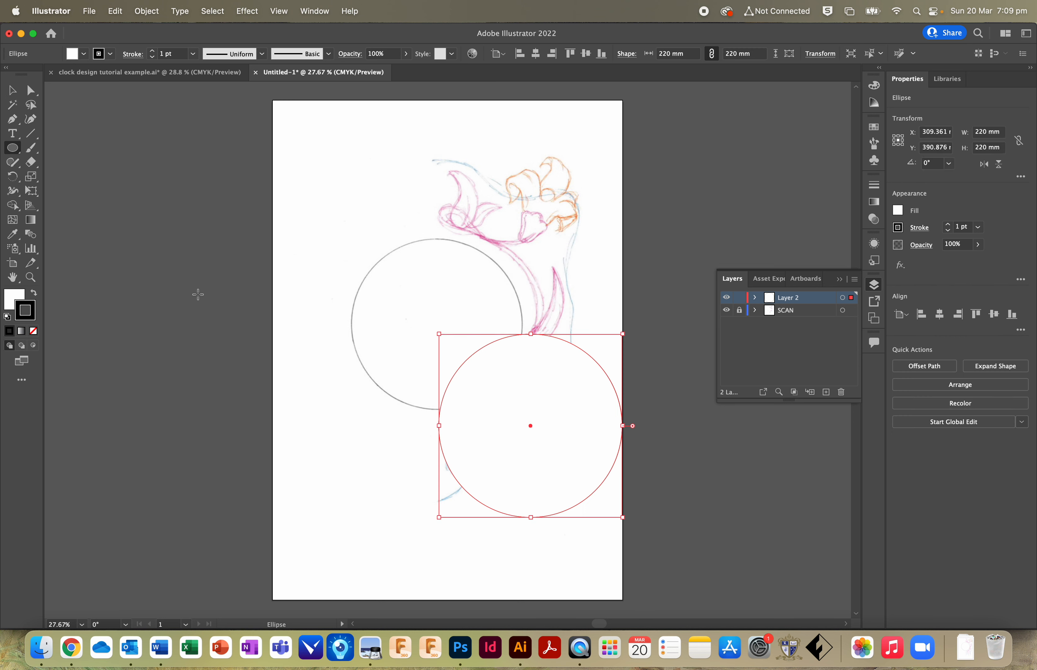
Step: Move the 220 mm circle over the clock circle in the sketch and adjust its position
click(12, 91)
drag(599, 432, 532, 375)
drag(516, 350, 488, 327)
click(648, 409)
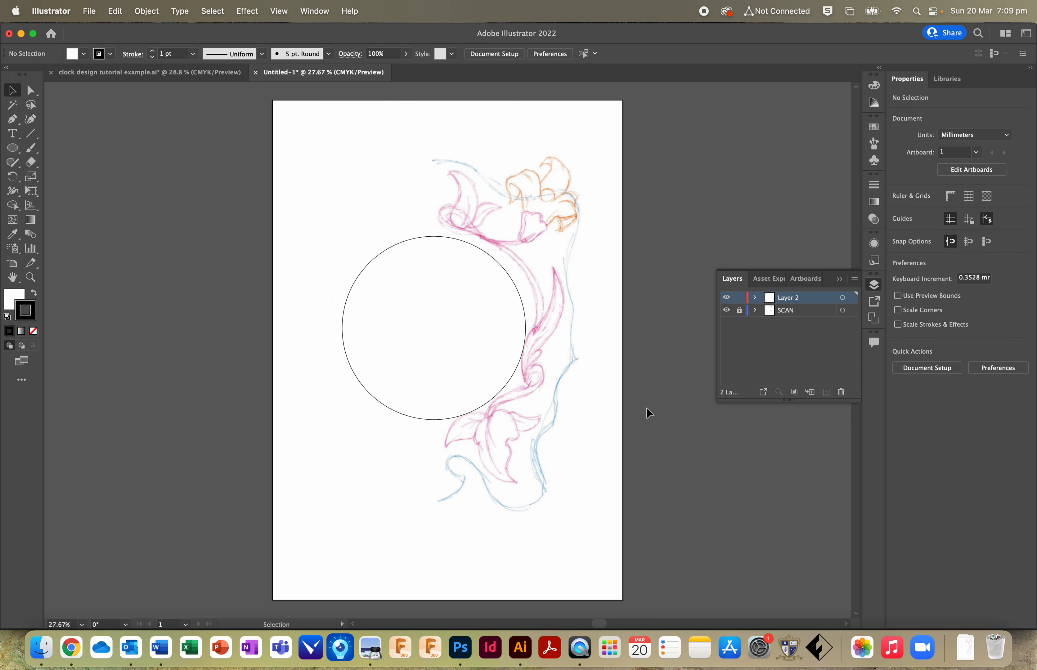
click(496, 318)
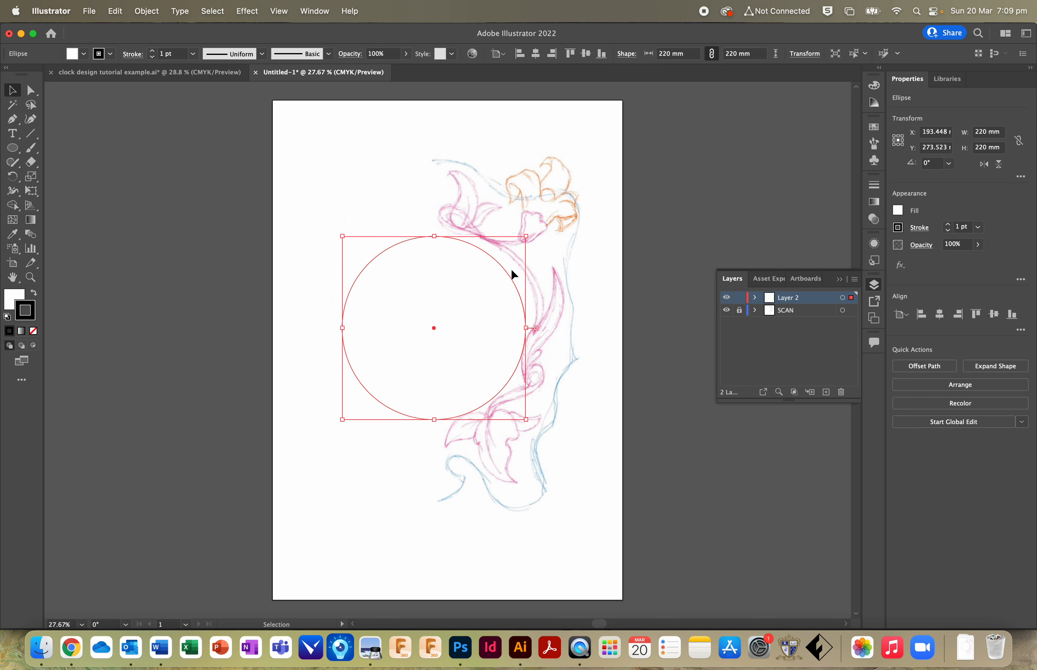
mouse_move(452, 324)
mouse_down()
mouse_move(399, 324)
mouse_move(455, 323)
mouse_move(527, 280)
mouse_move(516, 275)
mouse_move(514, 411)
mouse_move(527, 469)
mouse_move(453, 482)
mouse_move(542, 283)
mouse_move(497, 202)
mouse_move(519, 464)
mouse_move(523, 255)
mouse_move(446, 321)
mouse_move(412, 429)
mouse_move(465, 425)
mouse_move(462, 322)
mouse_move(440, 335)
mouse_up()
click(276, 365)
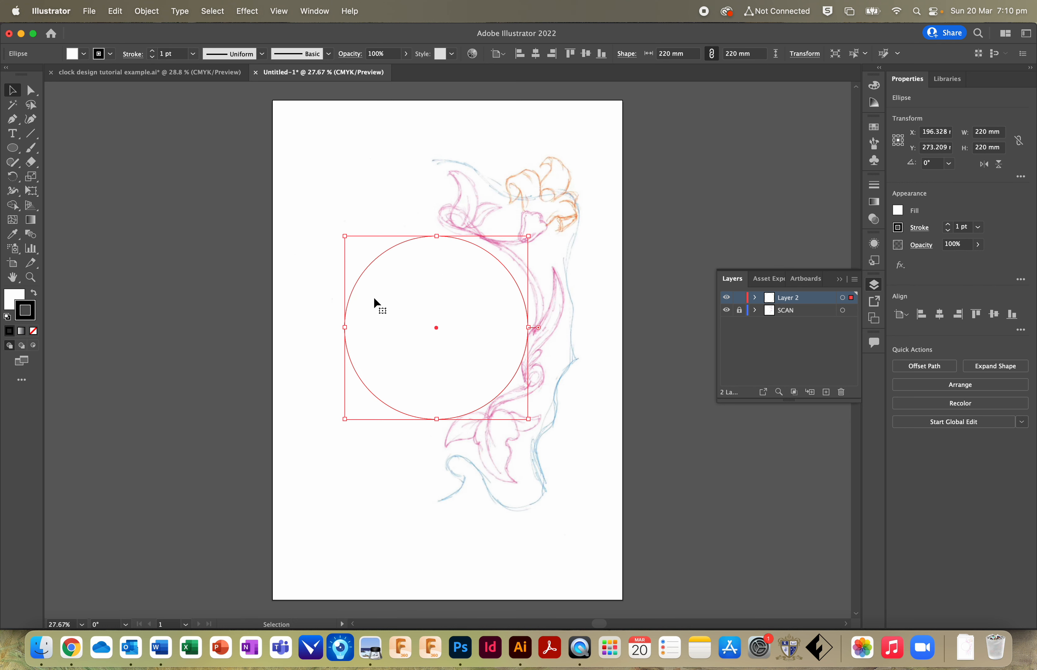
Step: Delete the positioned circle and create a replacement ellipse with a width and height of 220 mm
click(385, 300)
drag(21, 156, 57, 175)
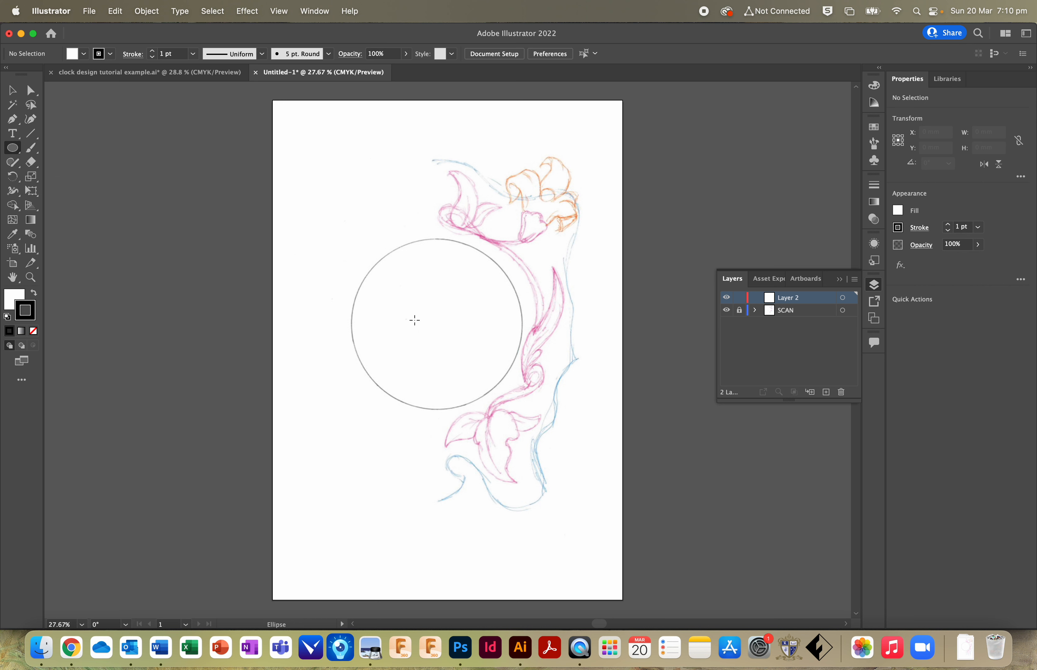
click(435, 328)
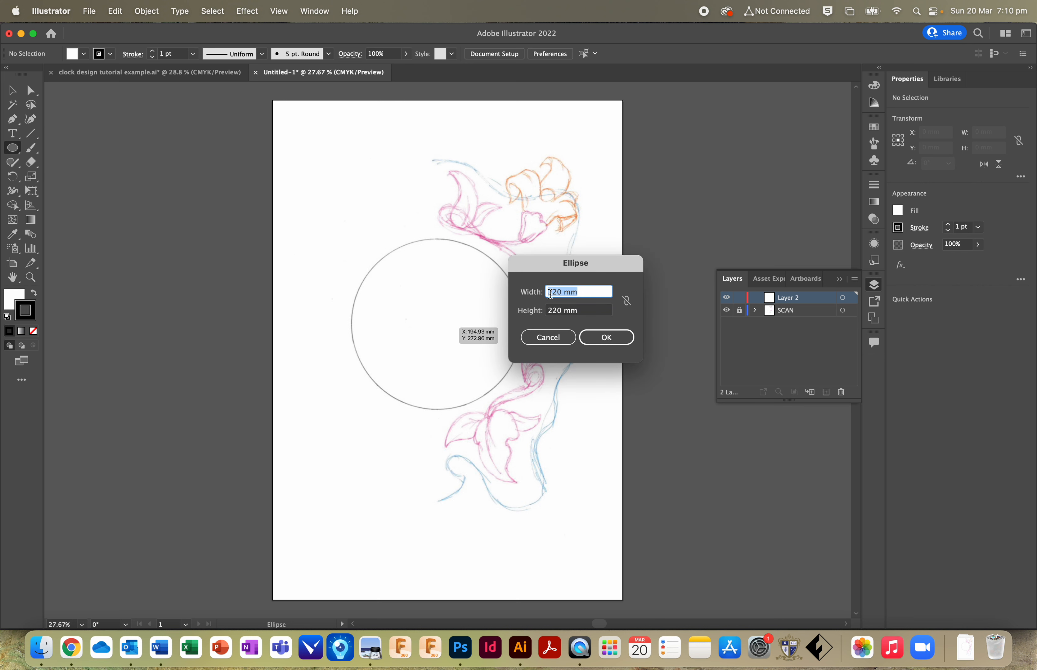
click(599, 339)
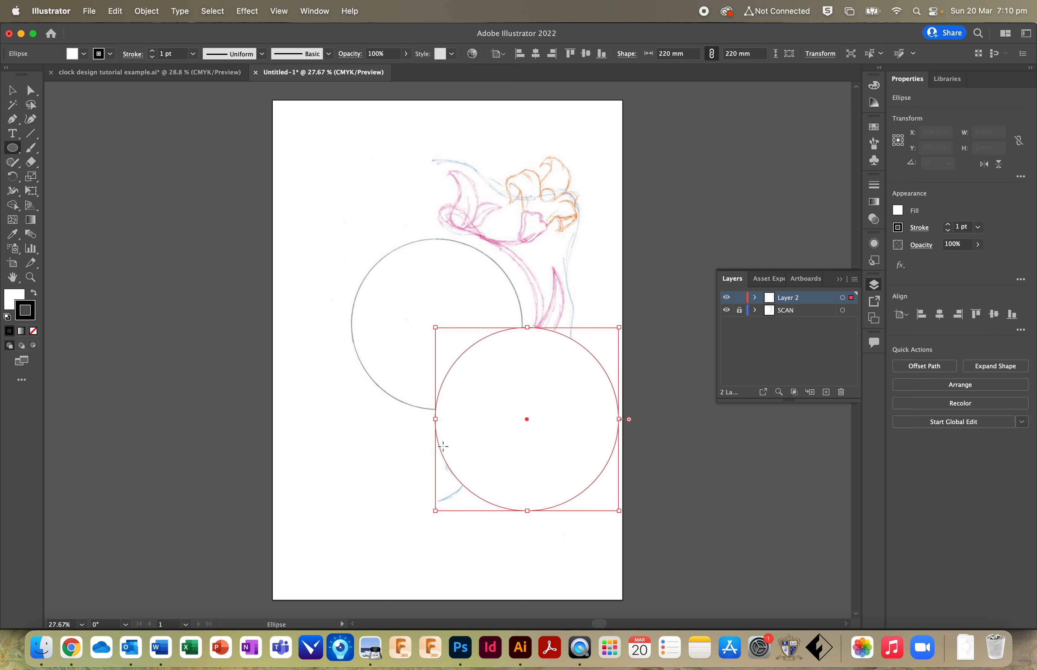
Step: Move the replacement circle so that it surrounds the sketched clock circle, and deselect it
key(v)
drag(550, 407, 459, 312)
click(349, 548)
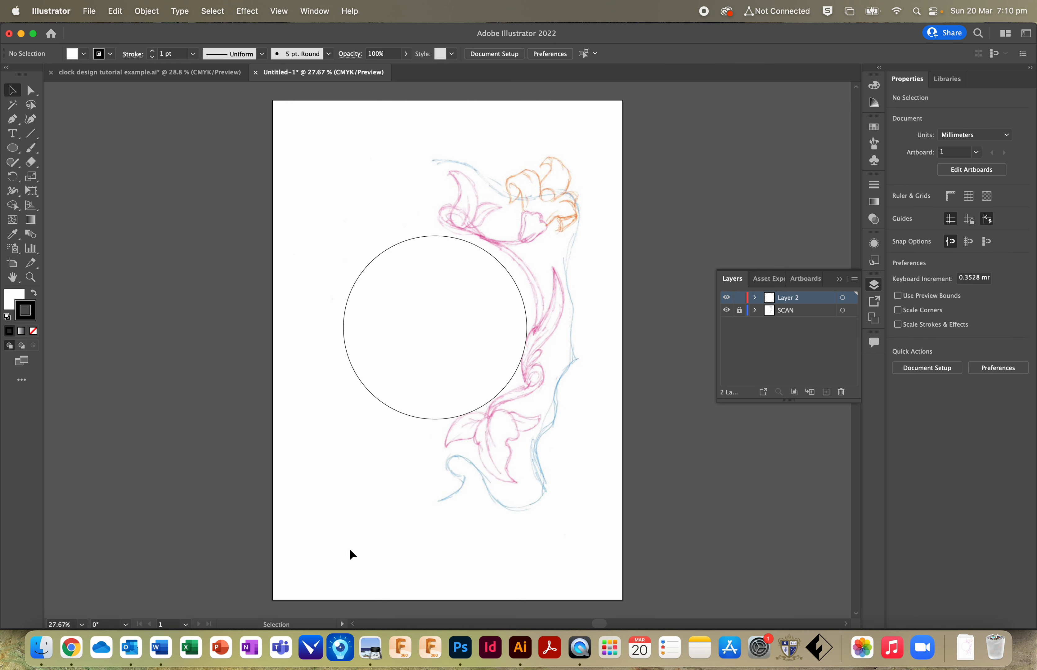
drag(406, 400, 458, 349)
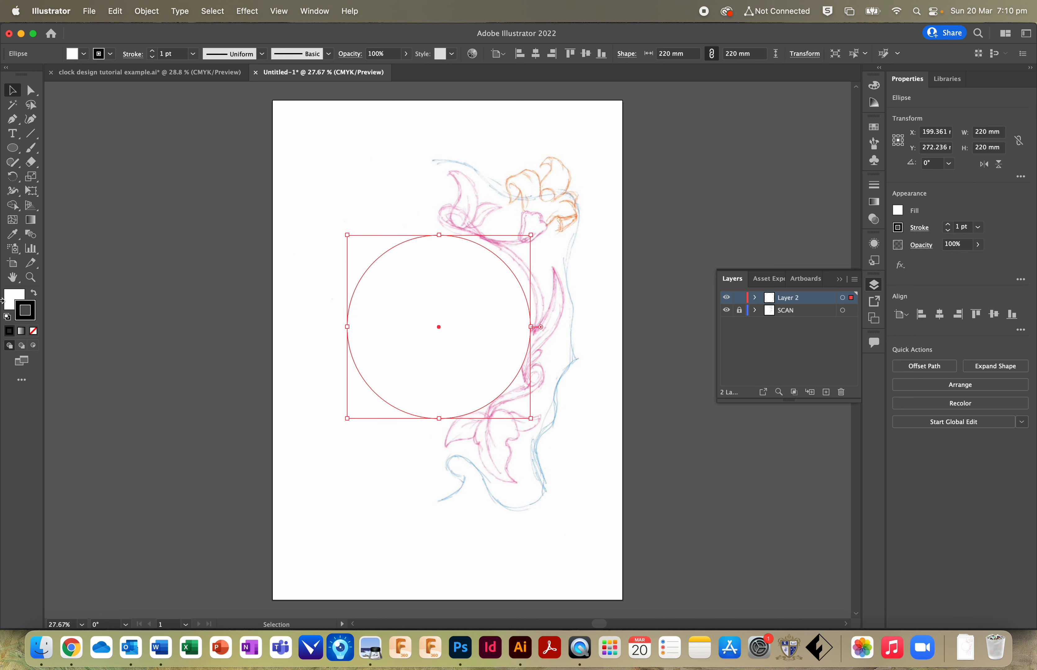
click(126, 285)
Step: Make the fill colour active, and swap the fill and stroke colours back and forth, ending with white fill and black stroke
click(10, 299)
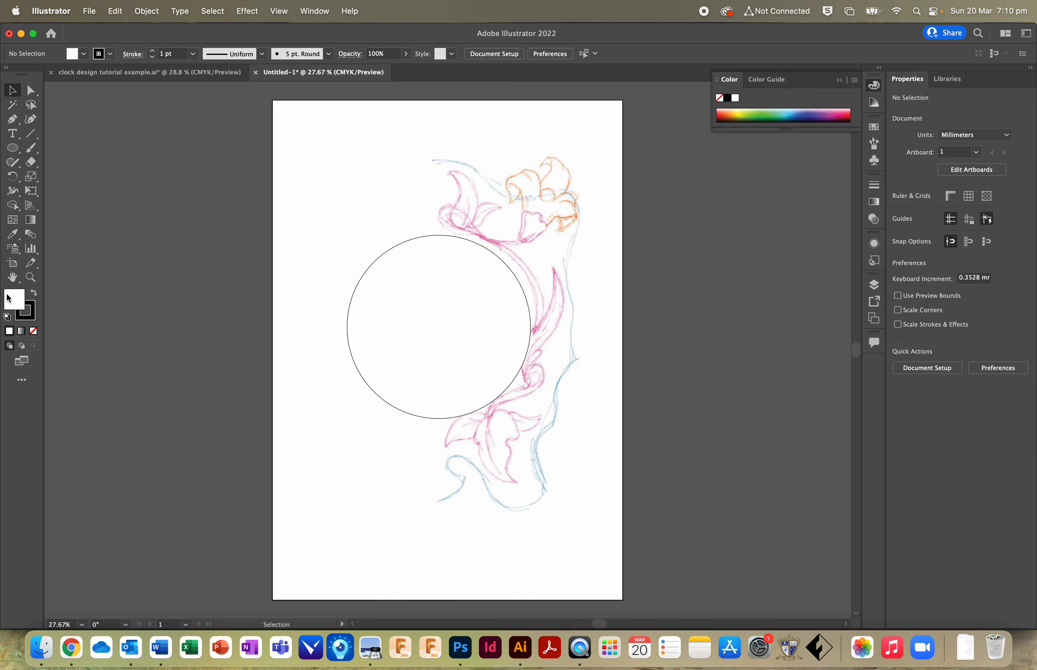
click(35, 294)
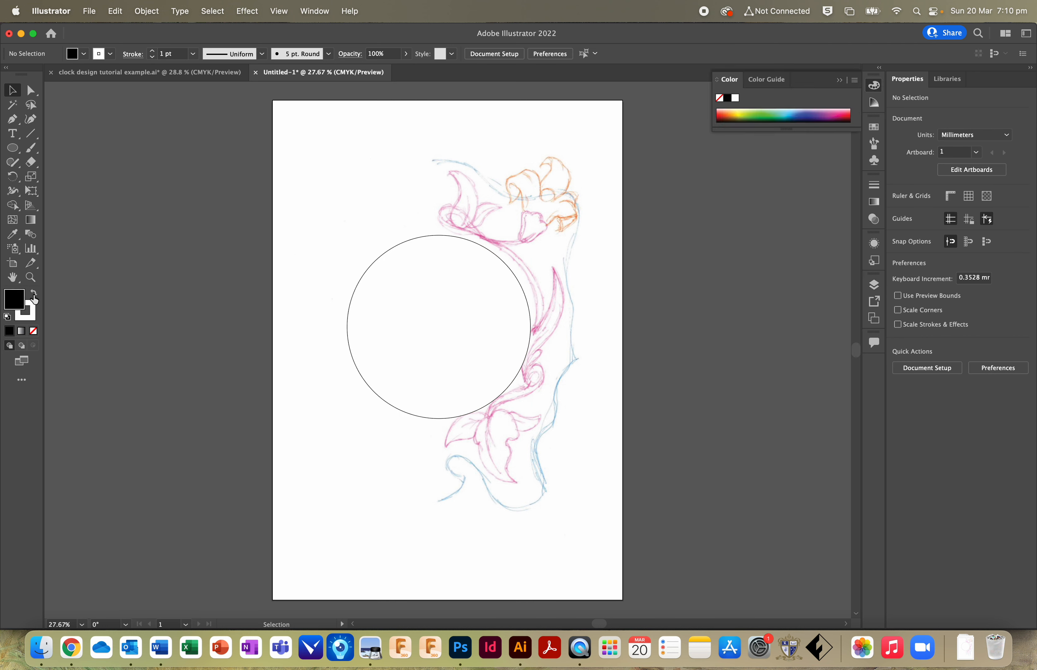
click(34, 294)
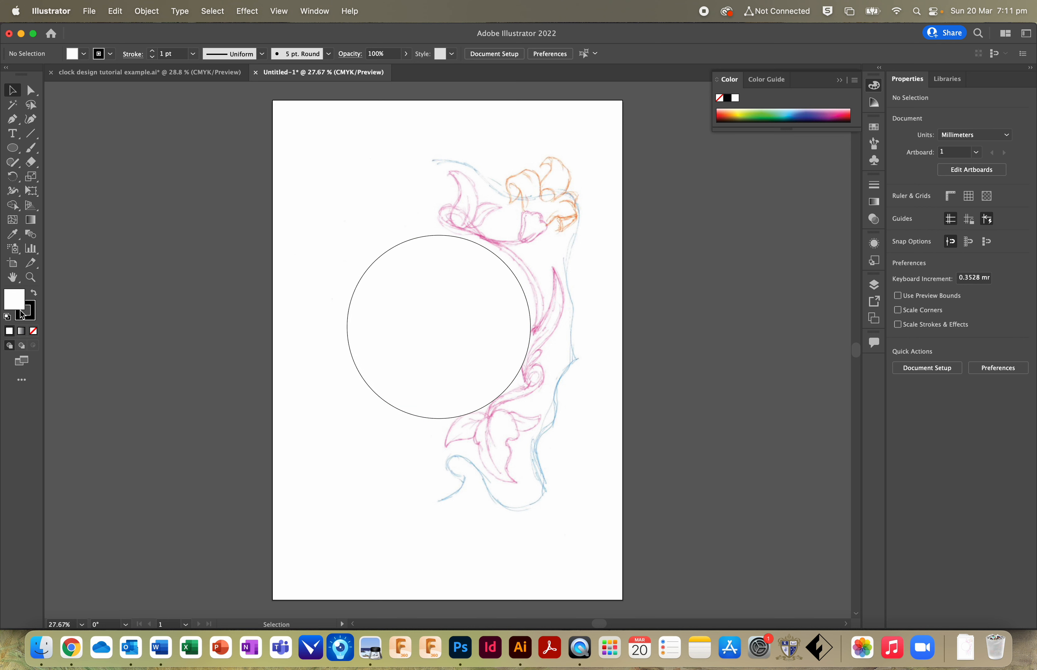
click(34, 294)
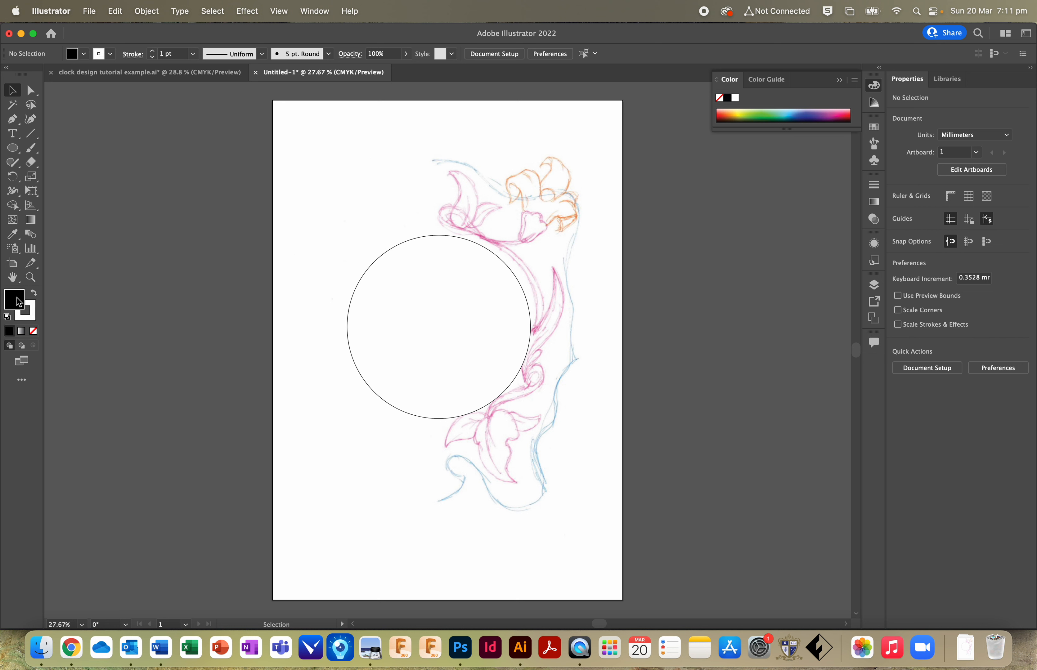
click(34, 294)
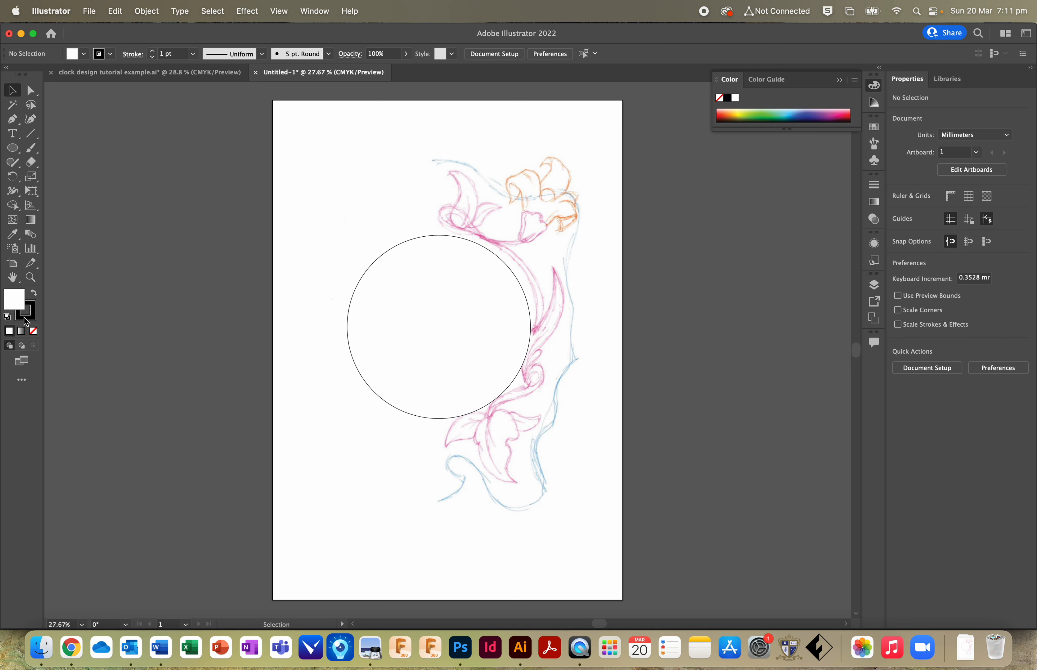
Step: Set the 220 mm circle's fill to none so the scan shows through, and deselect it
click(458, 313)
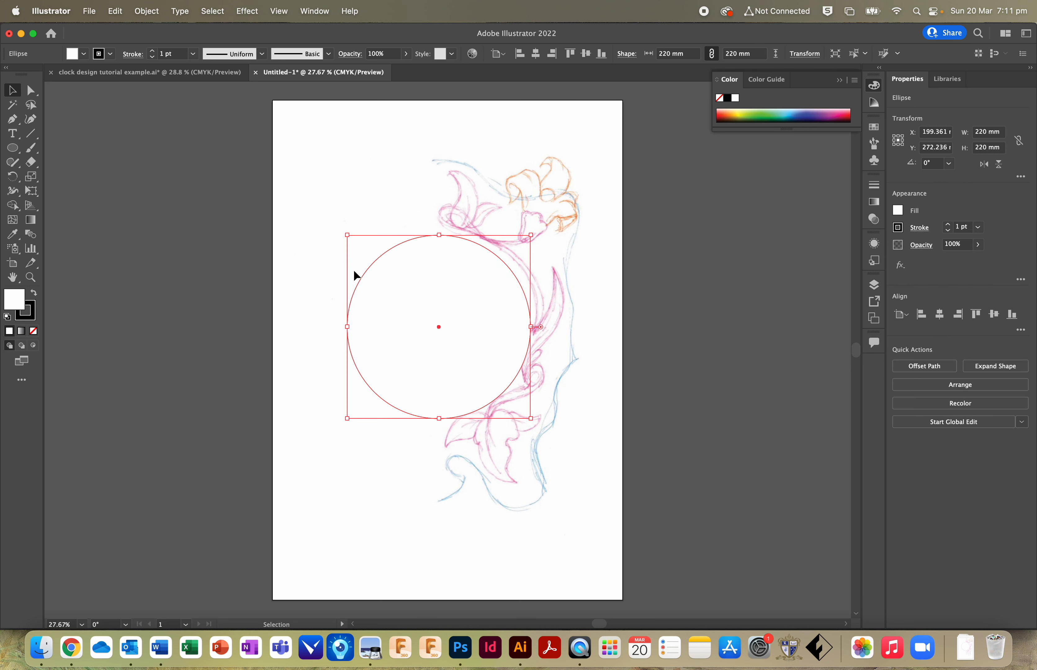
click(34, 331)
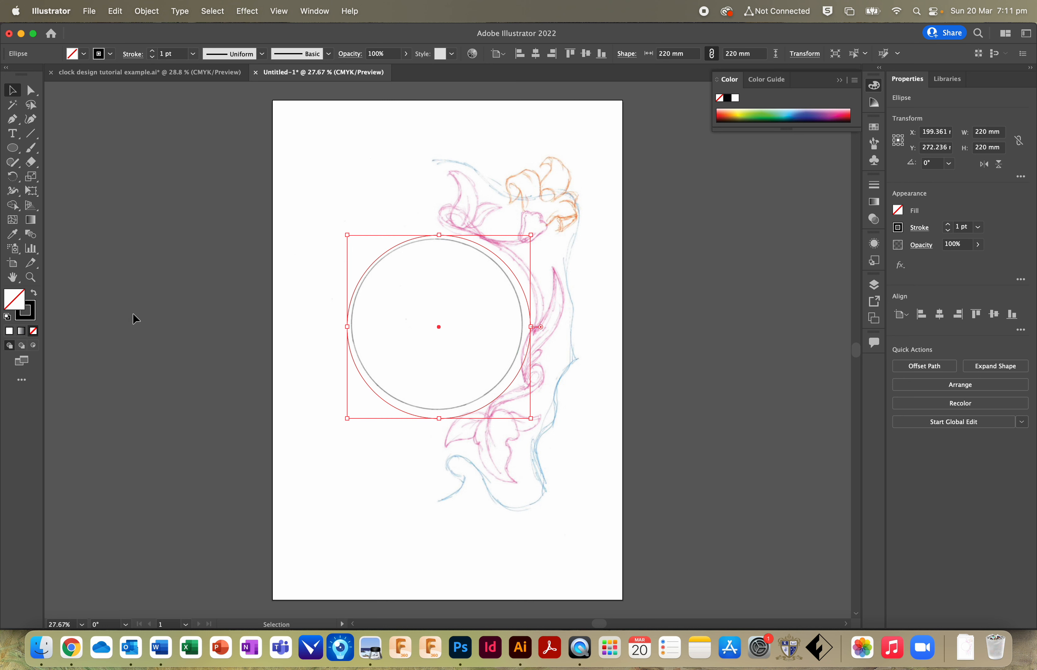
click(386, 427)
click(456, 418)
drag(525, 308, 523, 295)
click(341, 504)
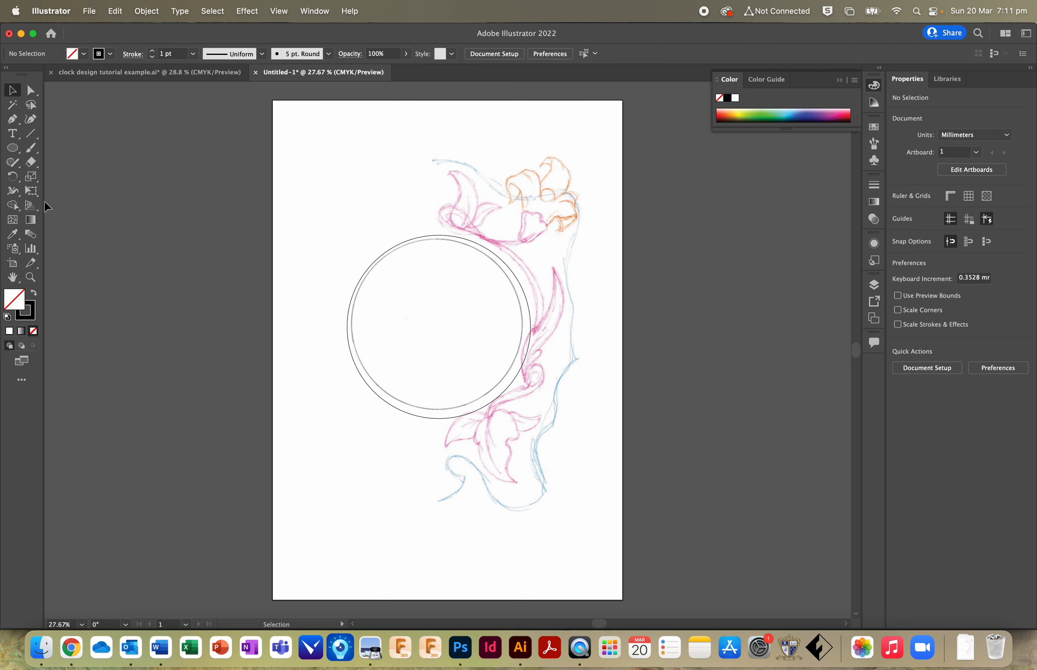
Step: Create a 6 by 6 mm circle just outside the lower left of the large circle and return to the Selection tool
click(9, 150)
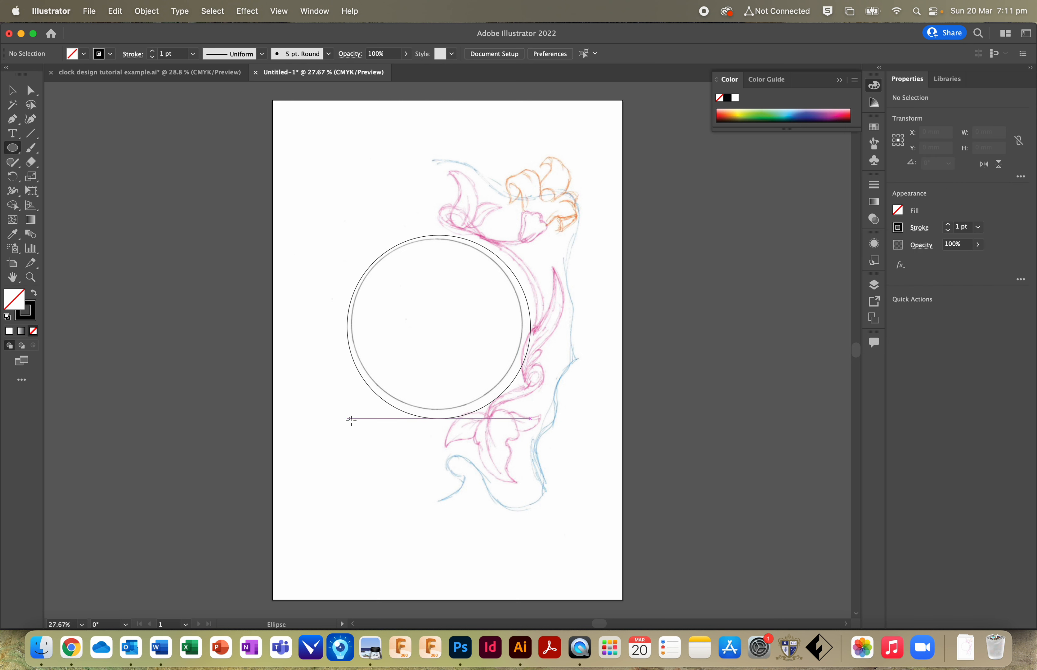
click(349, 421)
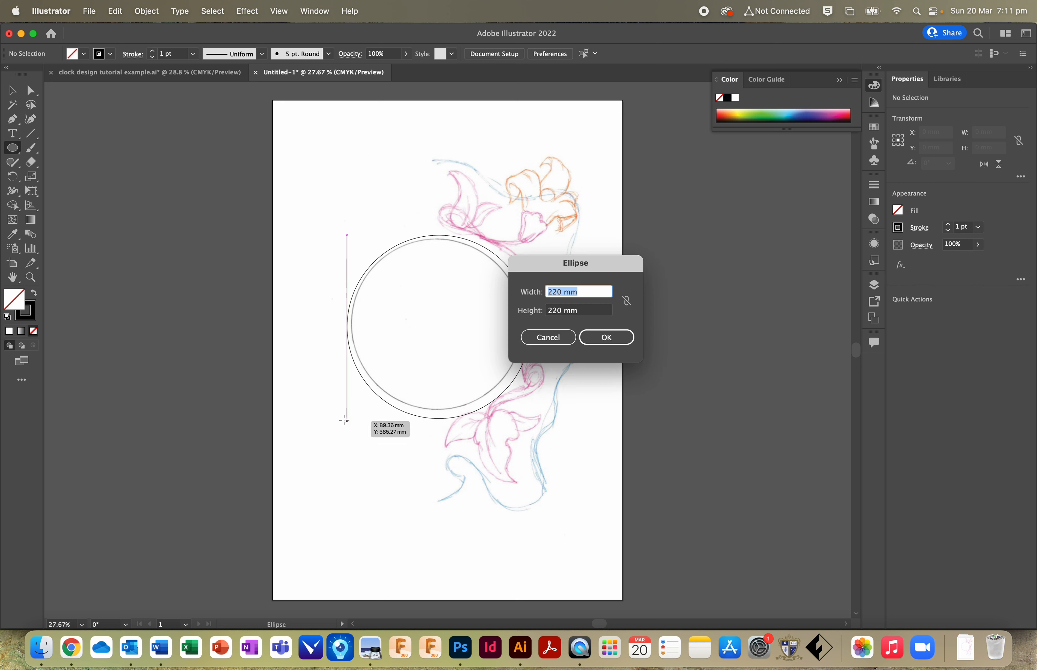
text(6)
key(Tab)
text(6)
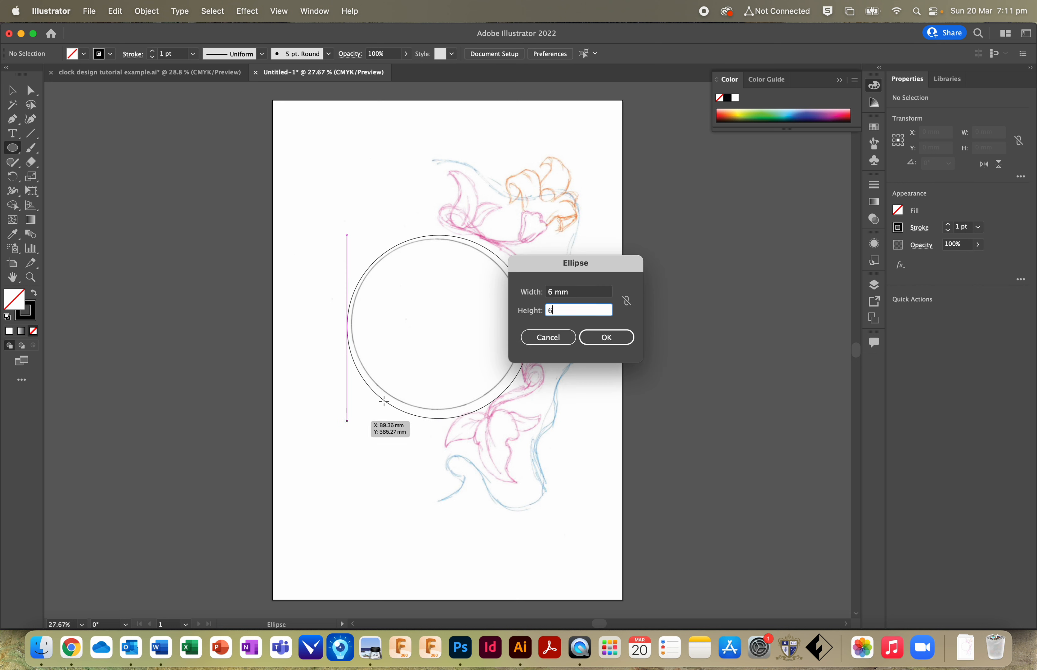
click(595, 342)
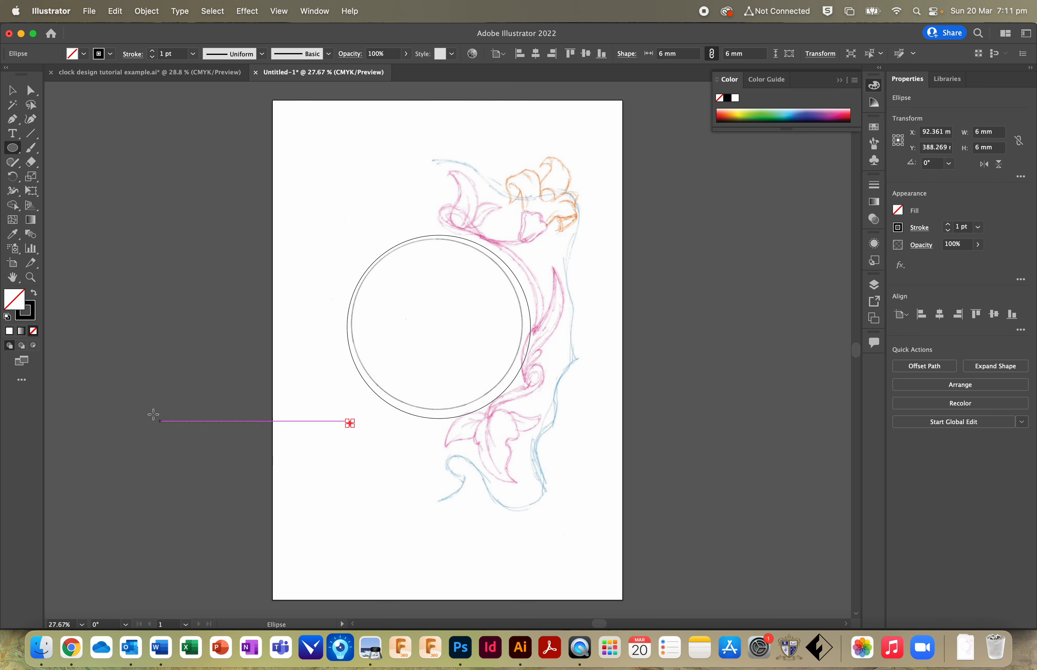
click(12, 91)
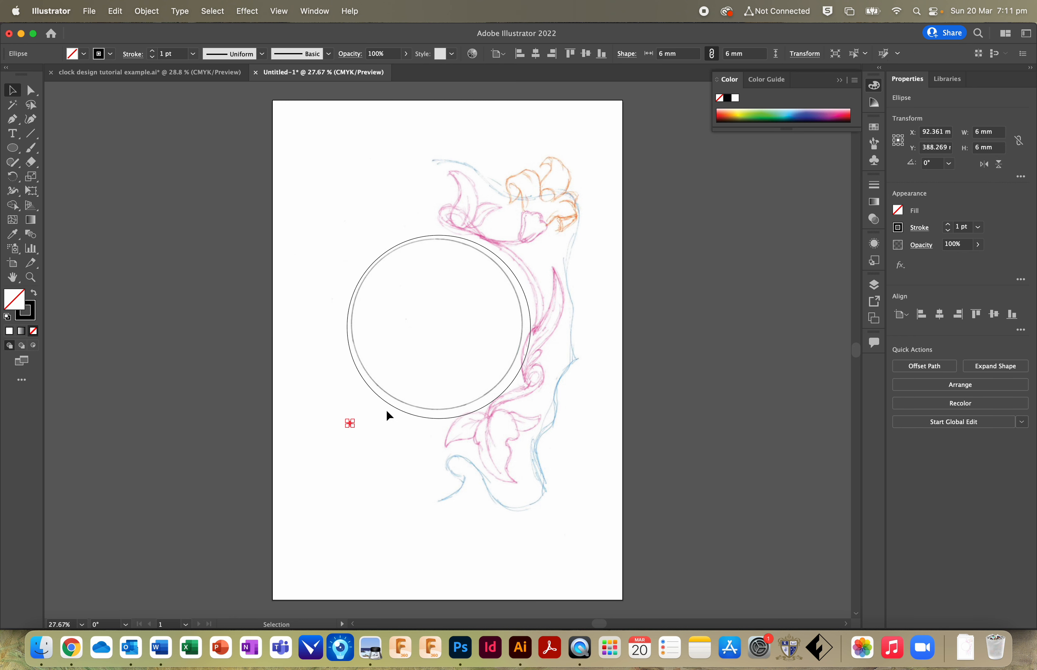
Step: Try selecting the large and small circles together with a selection marquee, clearing the selection each time
key(z)
click(440, 398)
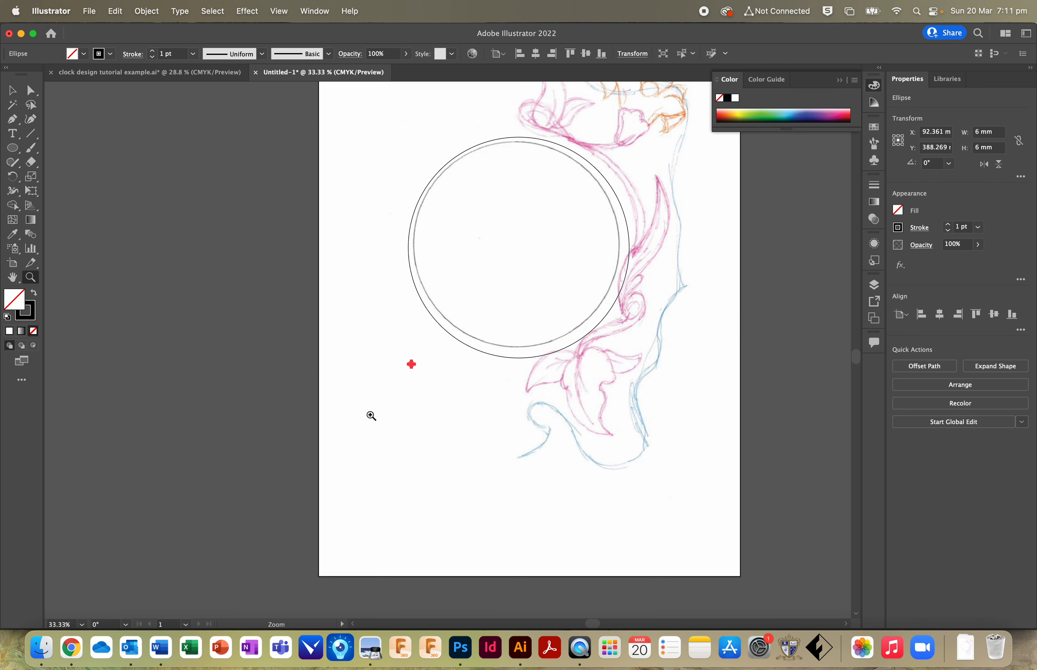
click(13, 277)
scroll(227, 354, up, 5)
scroll(226, 354, right, 6)
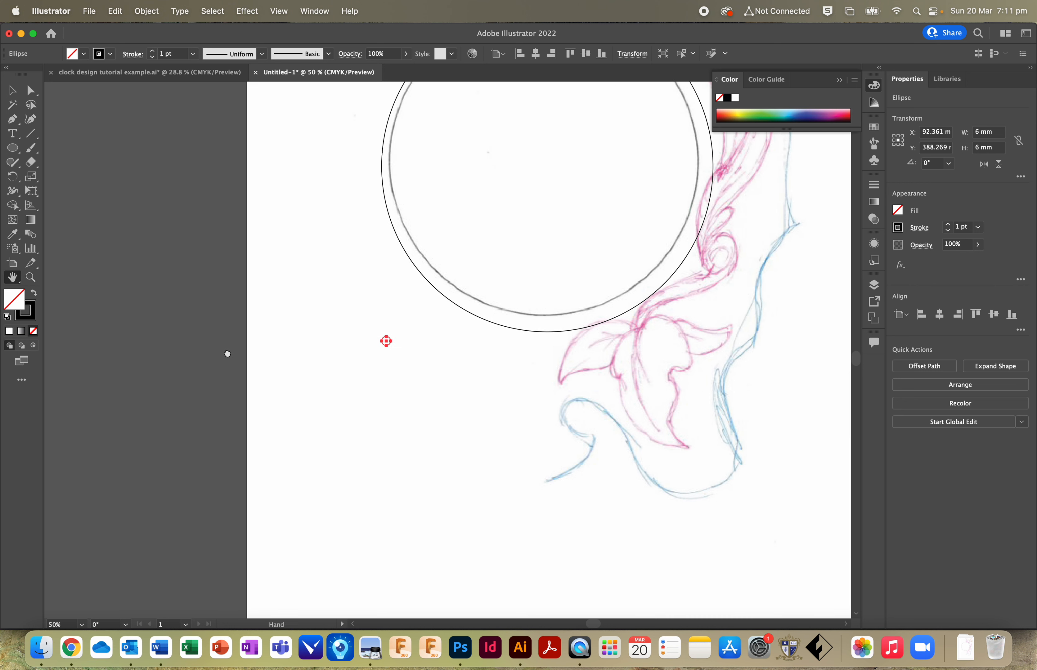
click(12, 91)
click(337, 392)
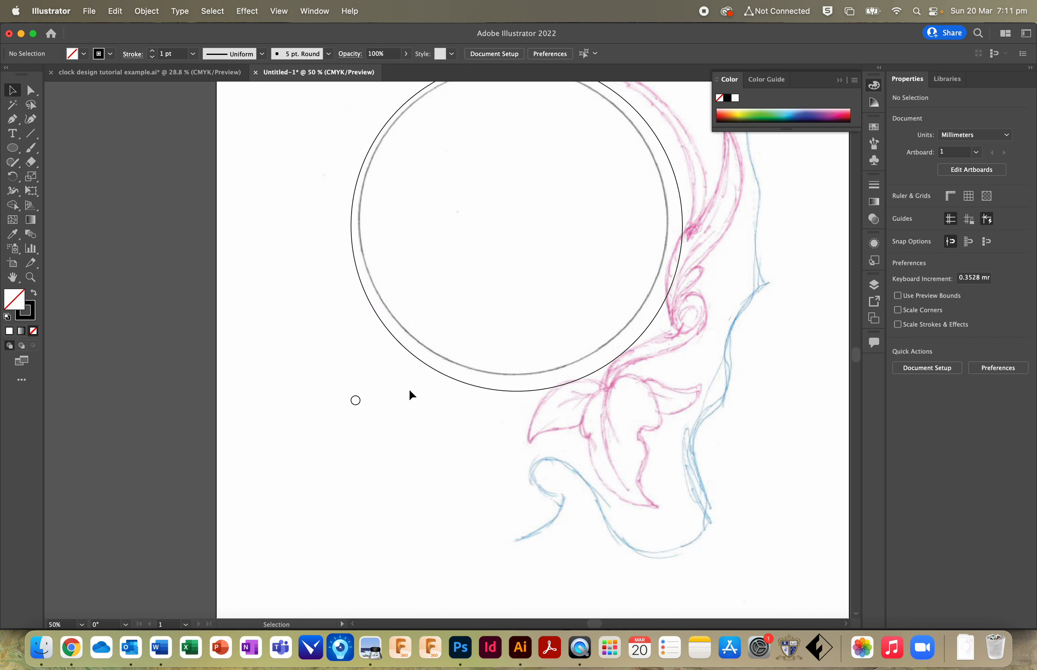
drag(327, 433, 689, 150)
click(333, 481)
drag(292, 468, 659, 184)
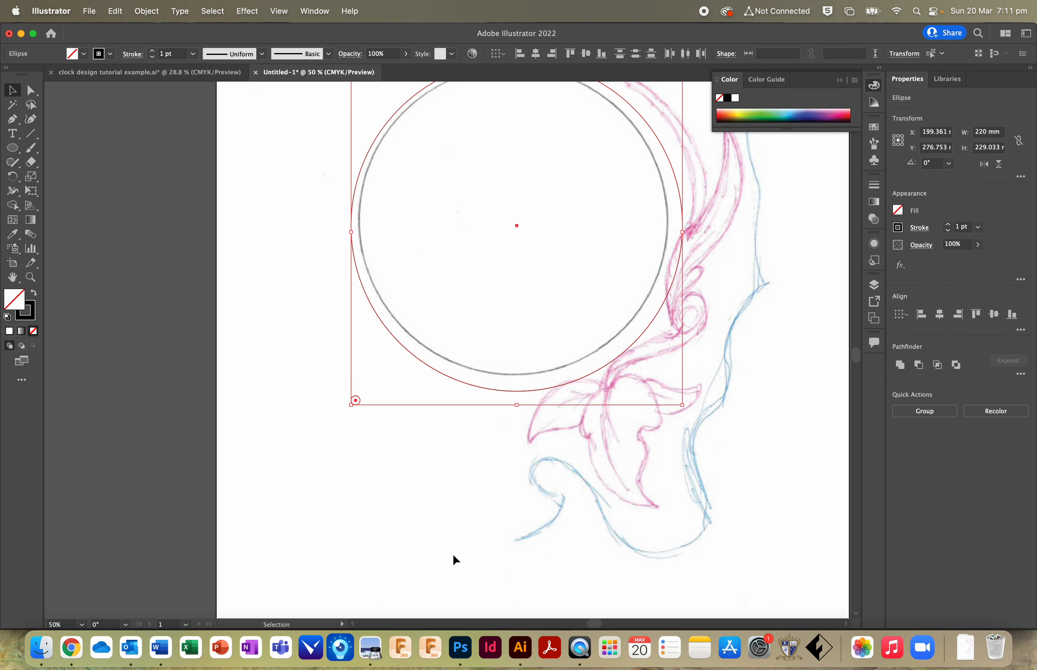
click(311, 500)
drag(311, 502, 598, 191)
click(350, 522)
drag(358, 425, 451, 360)
click(428, 408)
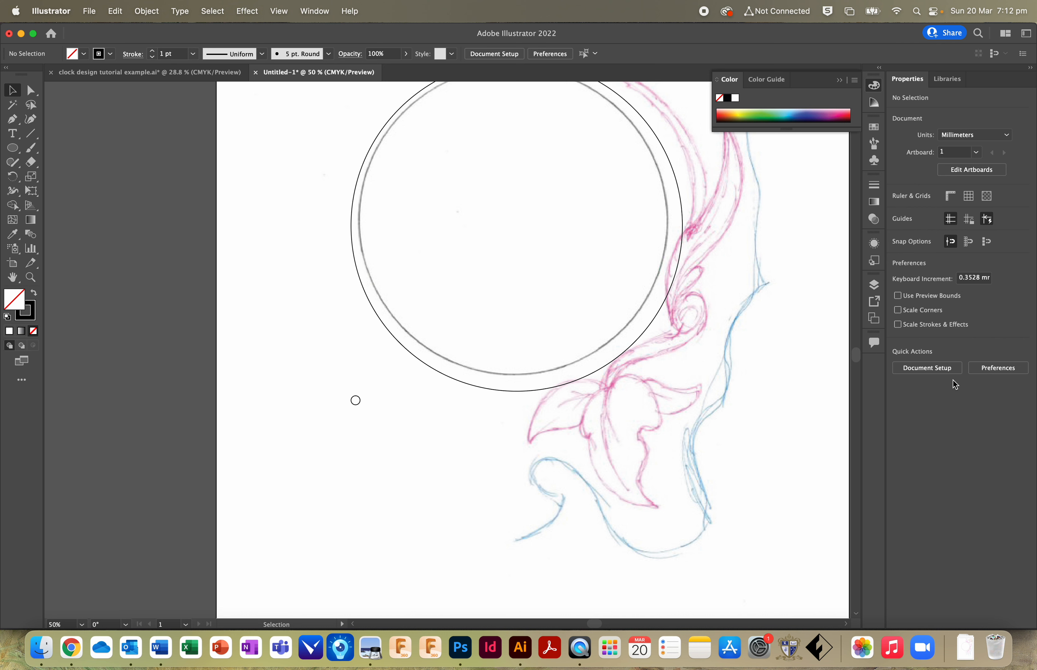
Step: Select the 220 mm and 6 mm circles together and align their horizontal centres
drag(303, 441, 553, 235)
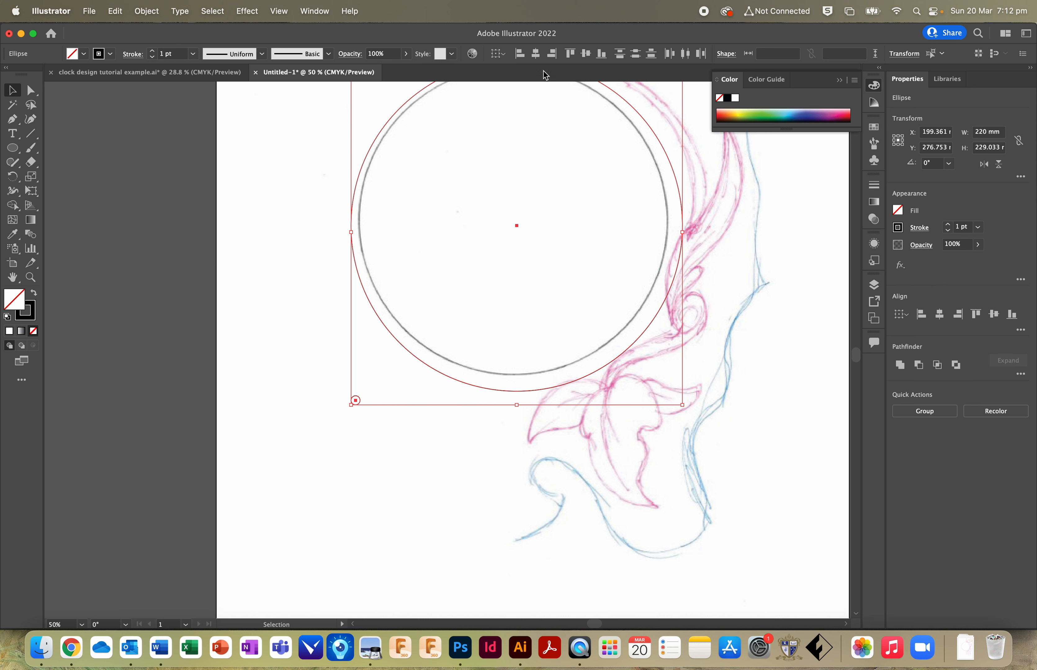
click(537, 54)
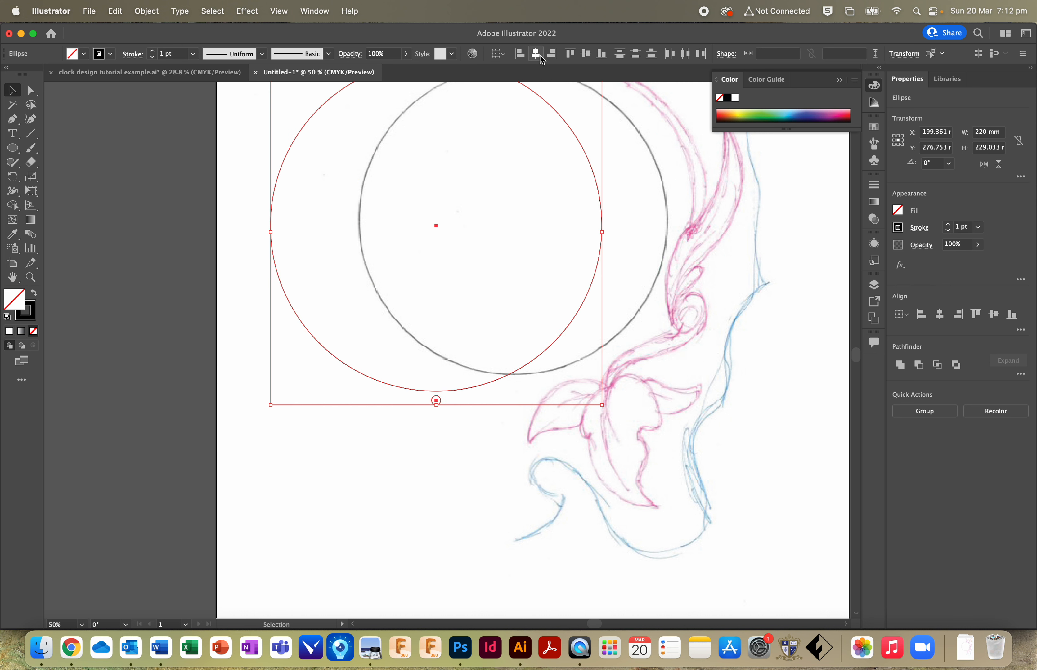
Step: Align the vertical centres of the 220 mm and 6 mm circles, then group the two circles and deselect them
click(583, 54)
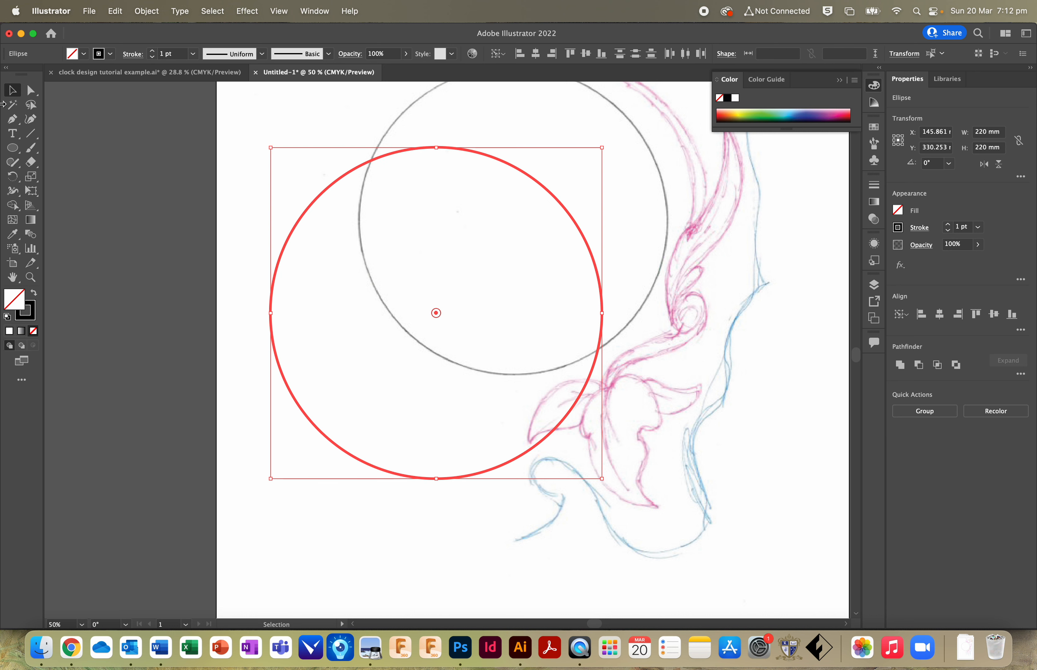
click(257, 257)
drag(245, 209, 576, 469)
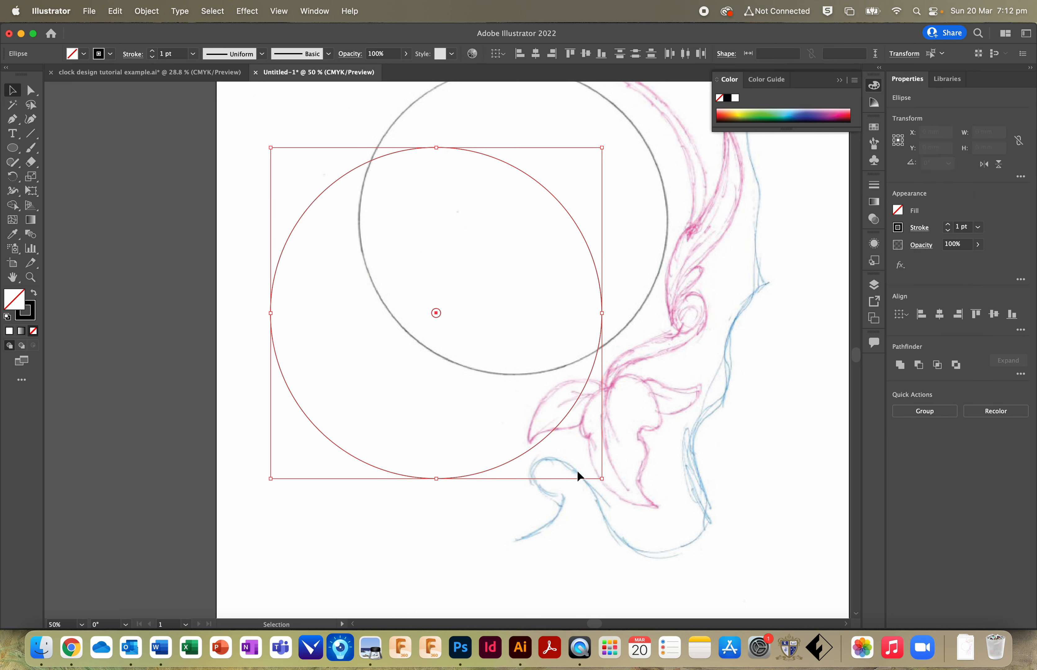
click(148, 11)
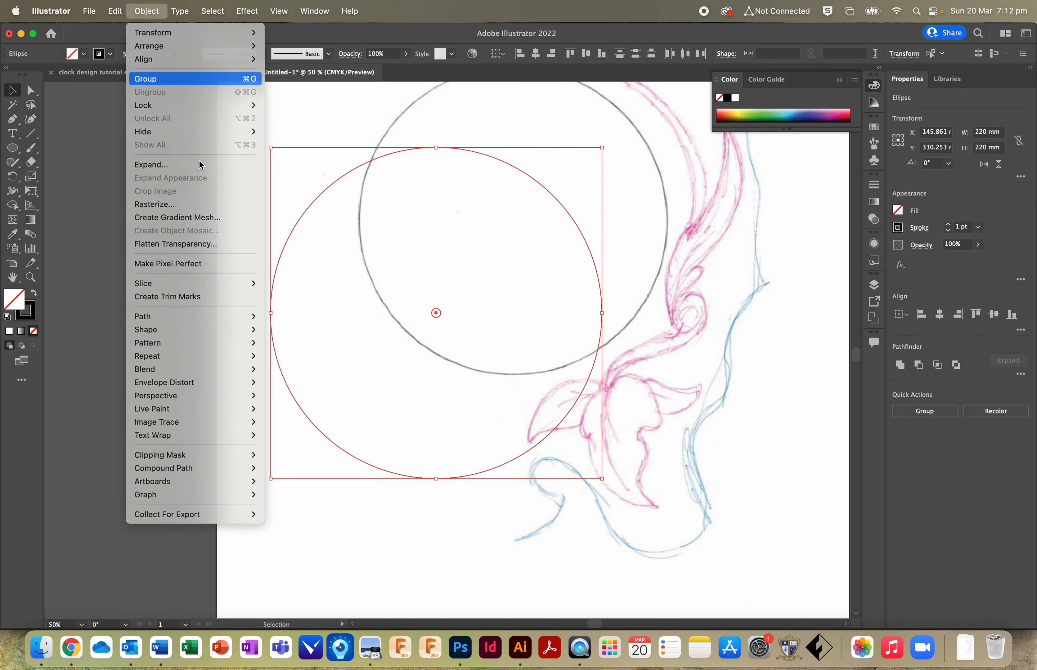
key(Escape)
click(203, 262)
click(289, 233)
click(699, 407)
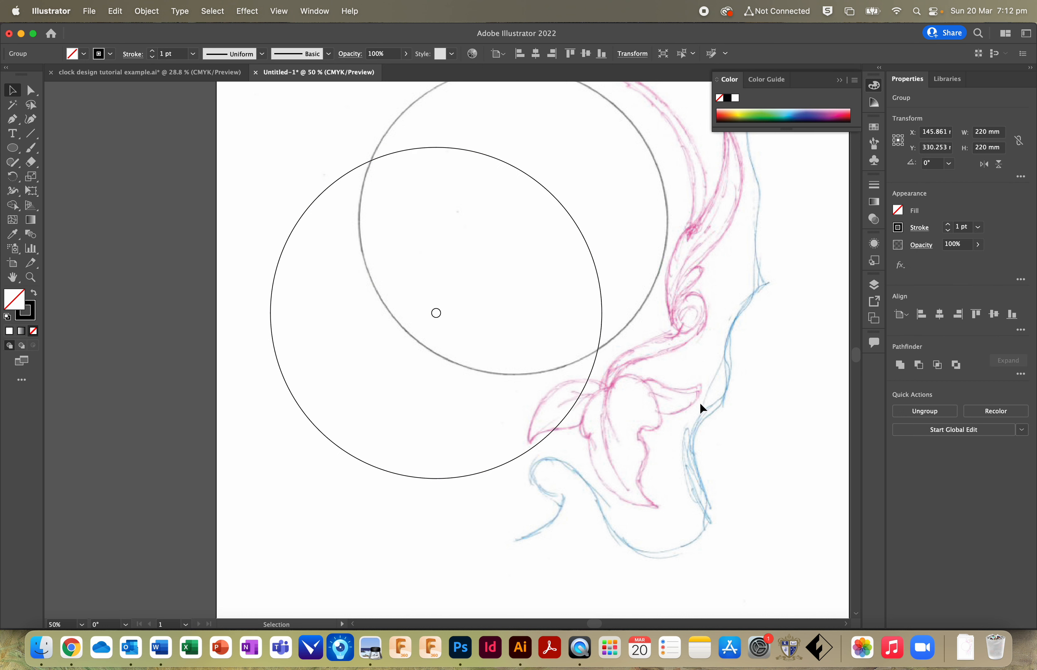
click(438, 313)
click(720, 443)
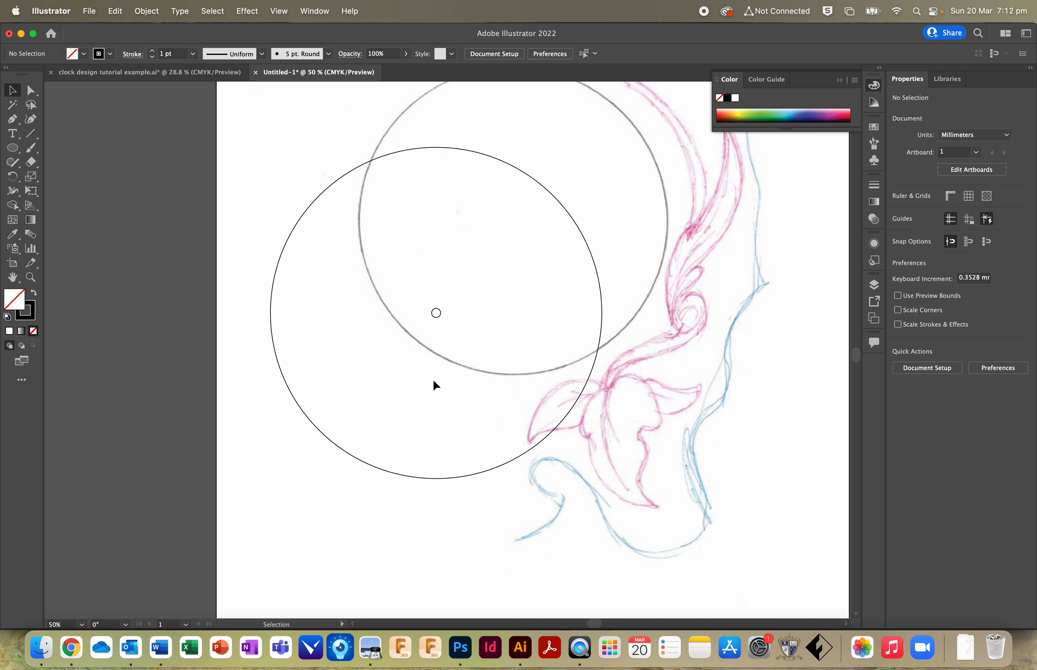
Step: Move the circle group over the scan's sketched clock circle so both are roughly concentric, and fit the artboard in view
scroll(502, 374, up, 5)
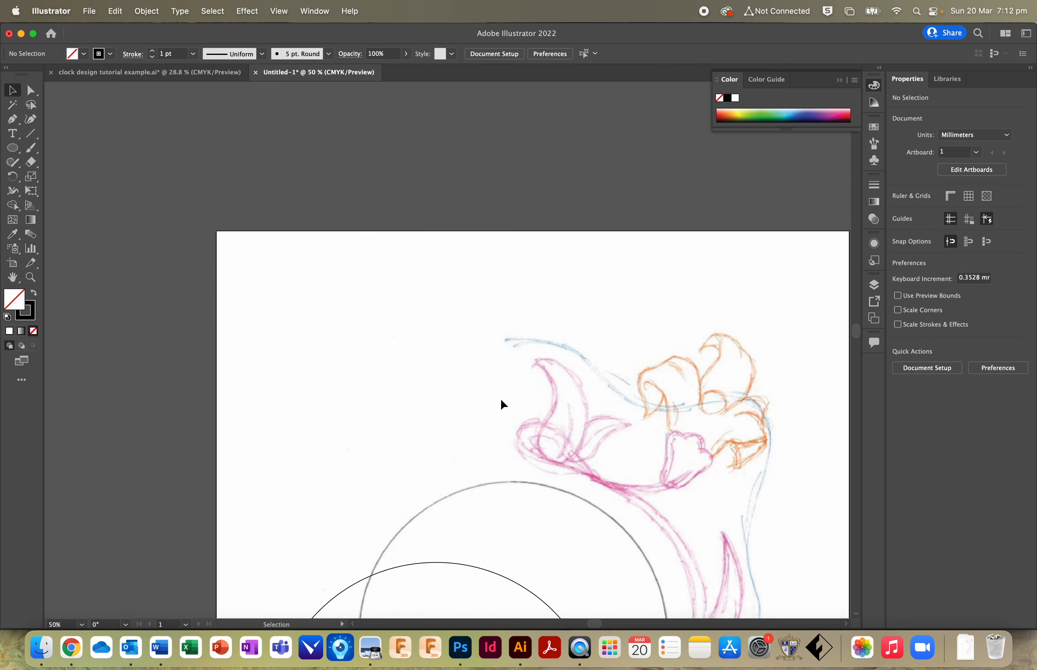
scroll(505, 399, down, 1)
drag(590, 401, 670, 307)
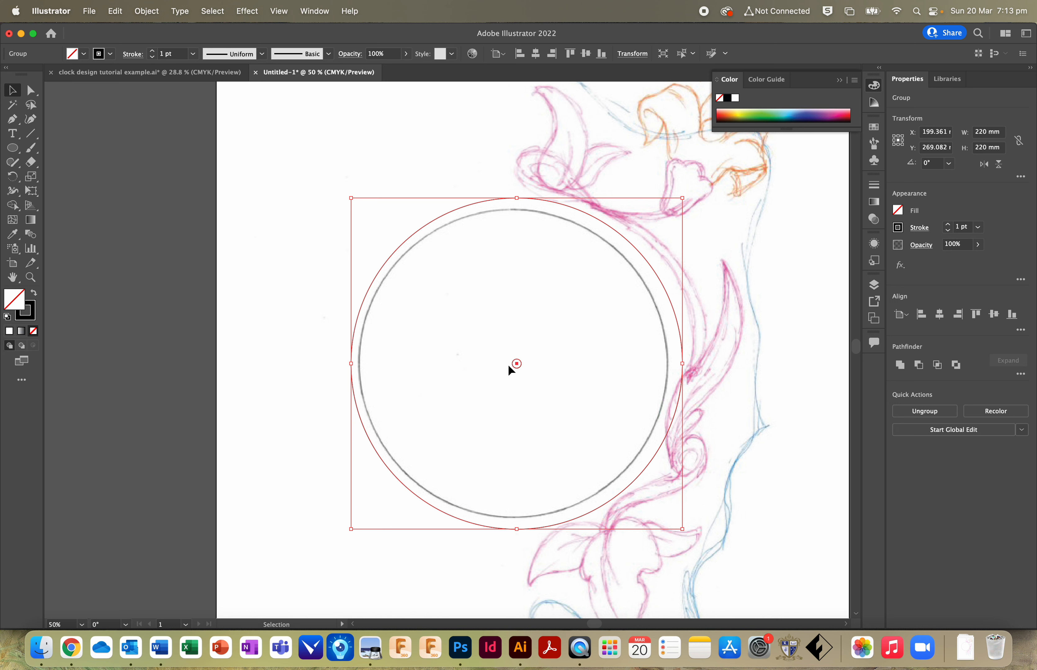
drag(524, 359, 512, 355)
click(305, 484)
double_click(12, 277)
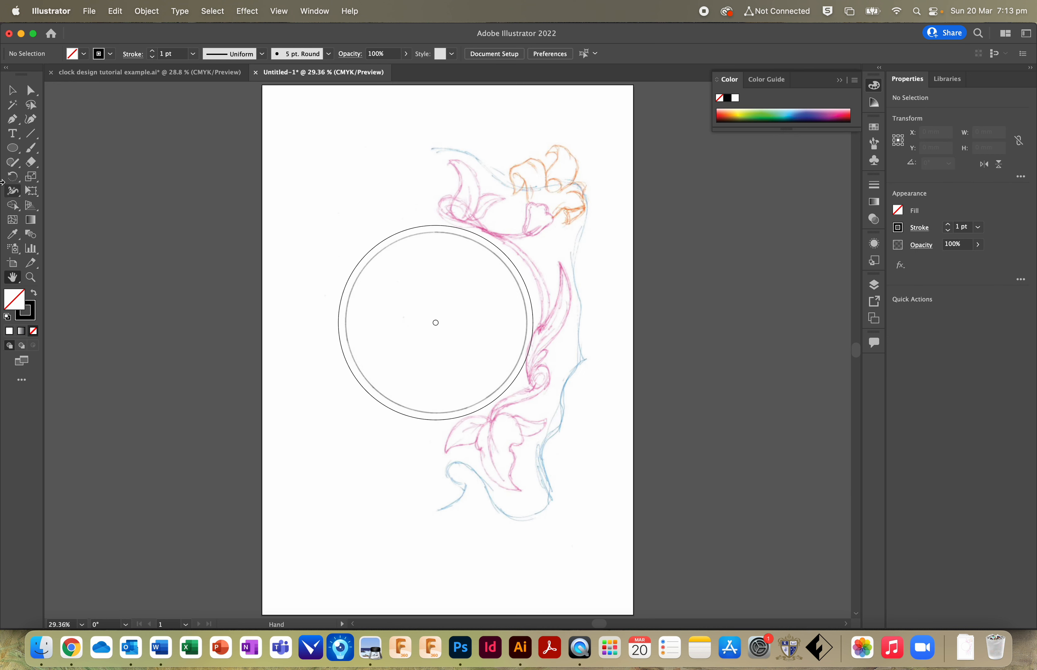
click(12, 90)
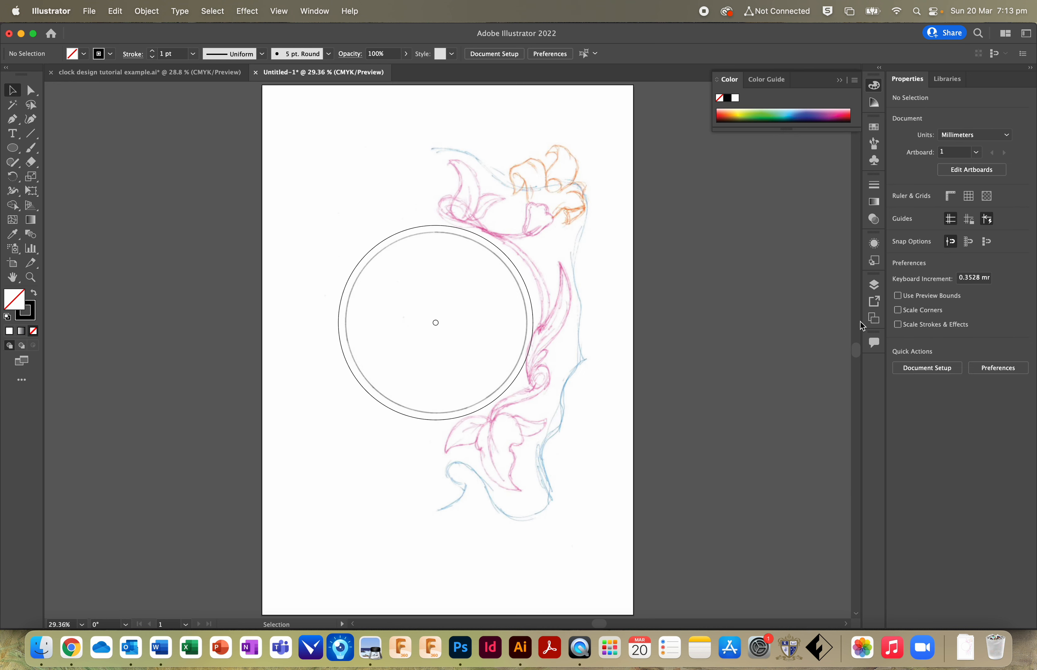
Step: Rename the layer holding the circles as CIRCLE and lock it
click(874, 284)
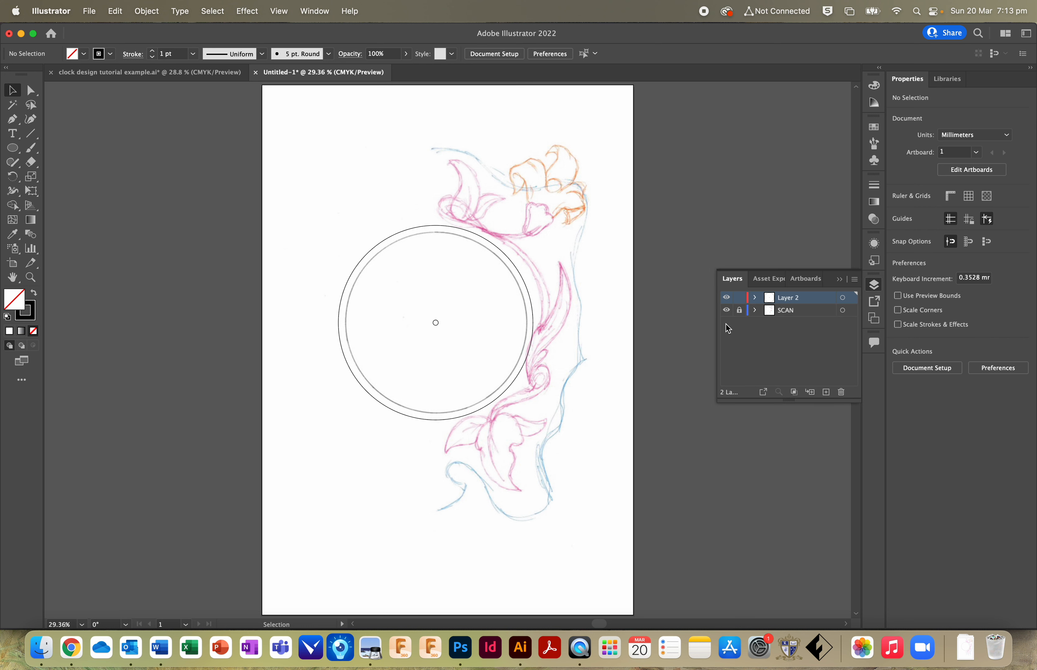
double_click(792, 298)
text(CIRCLE)
click(852, 322)
click(739, 297)
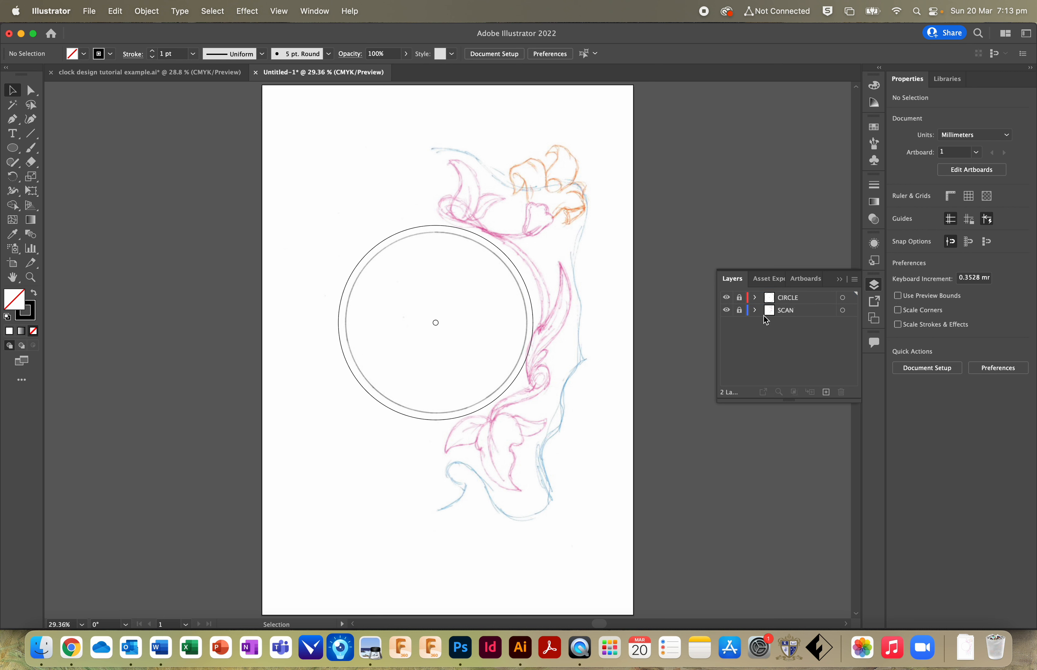
Step: Unlock the SCAN layer and stretch the linked scan to about 397 by 550 mm to match its sketched circle to the drawn one
click(573, 392)
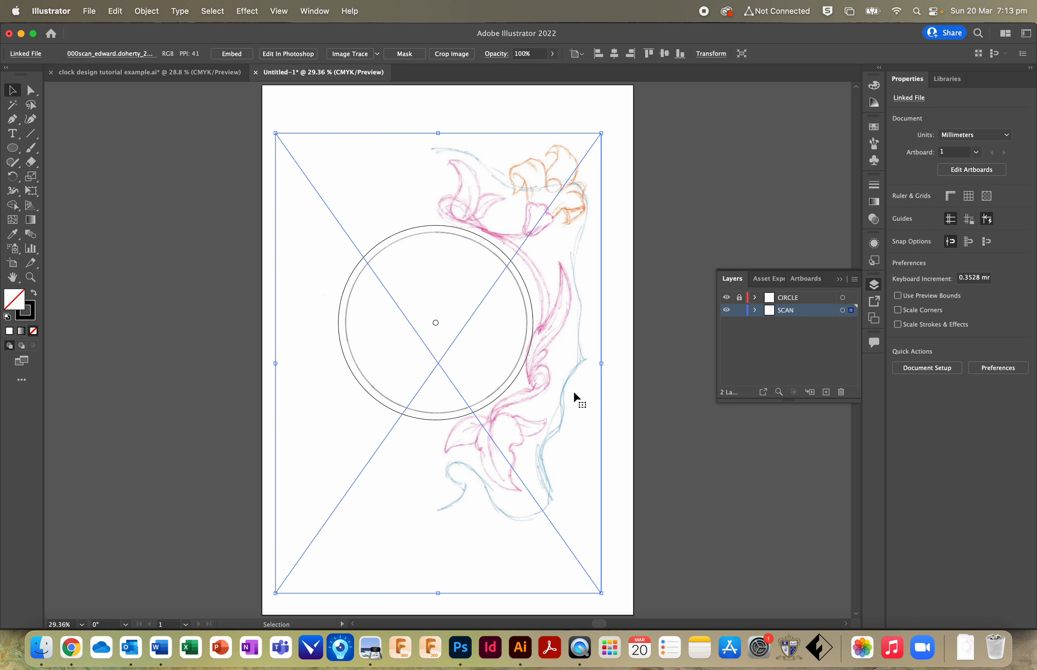
drag(438, 133, 437, 123)
drag(437, 593, 440, 610)
drag(602, 365, 611, 366)
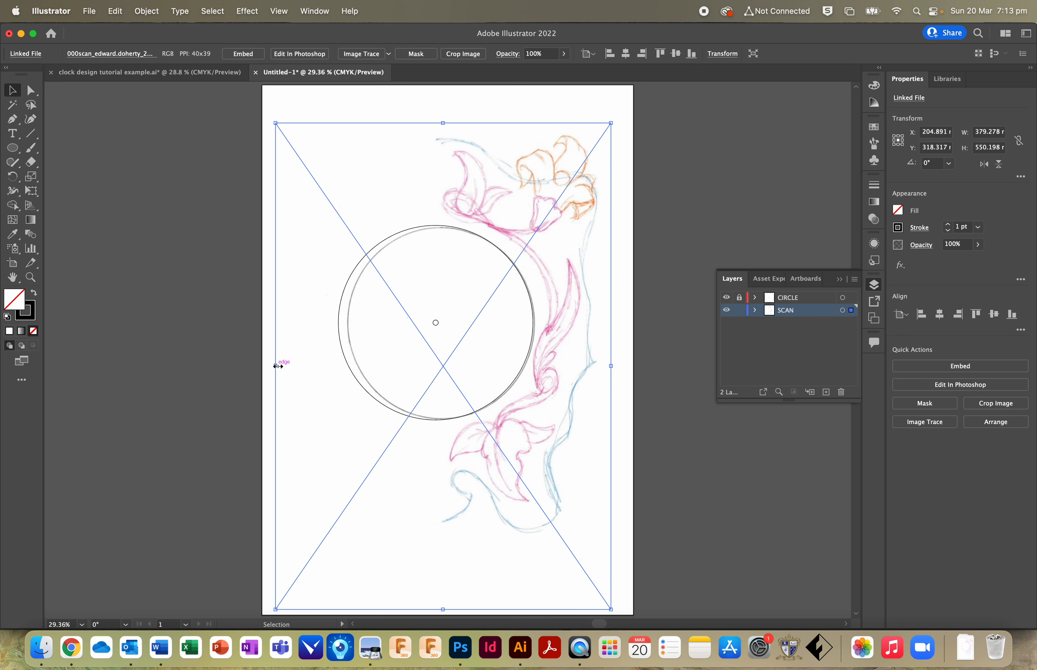
drag(275, 365, 262, 364)
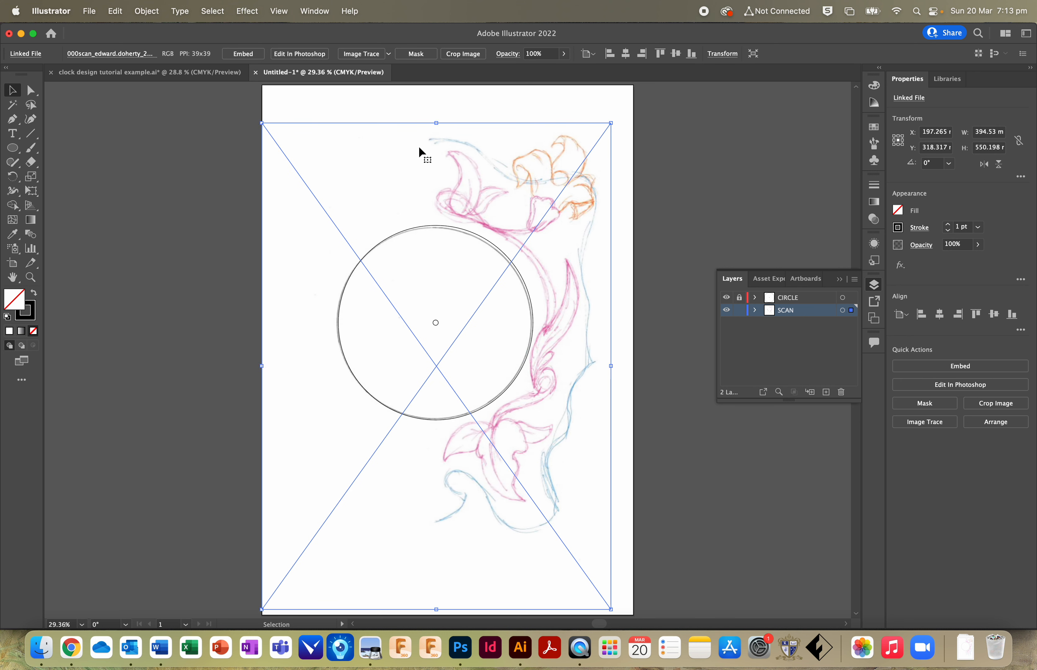
drag(611, 366, 614, 369)
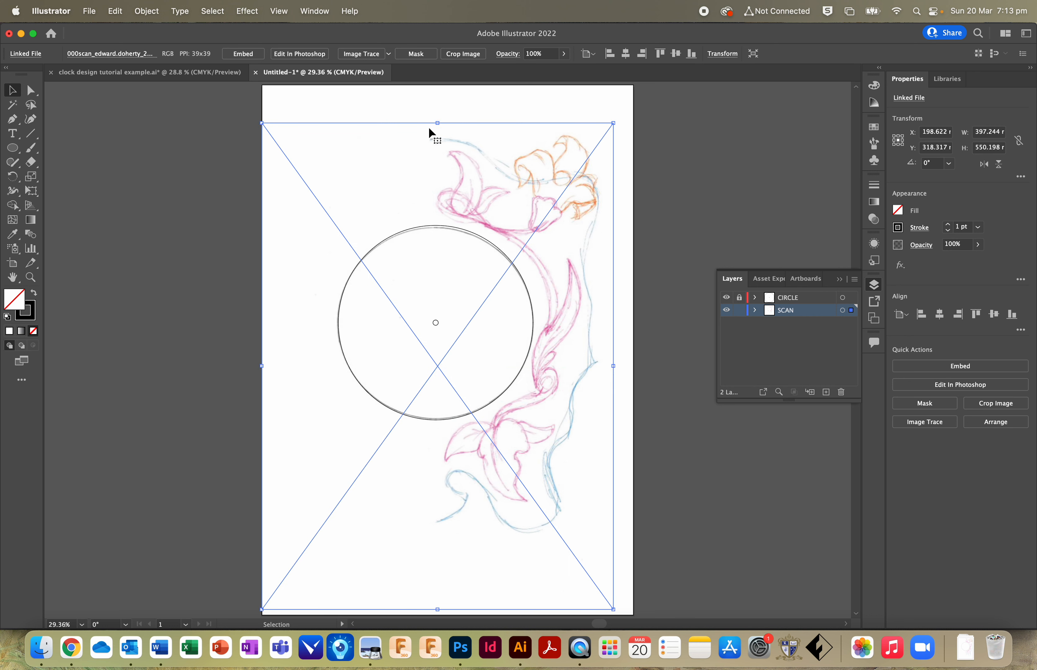
drag(436, 125, 437, 124)
click(91, 290)
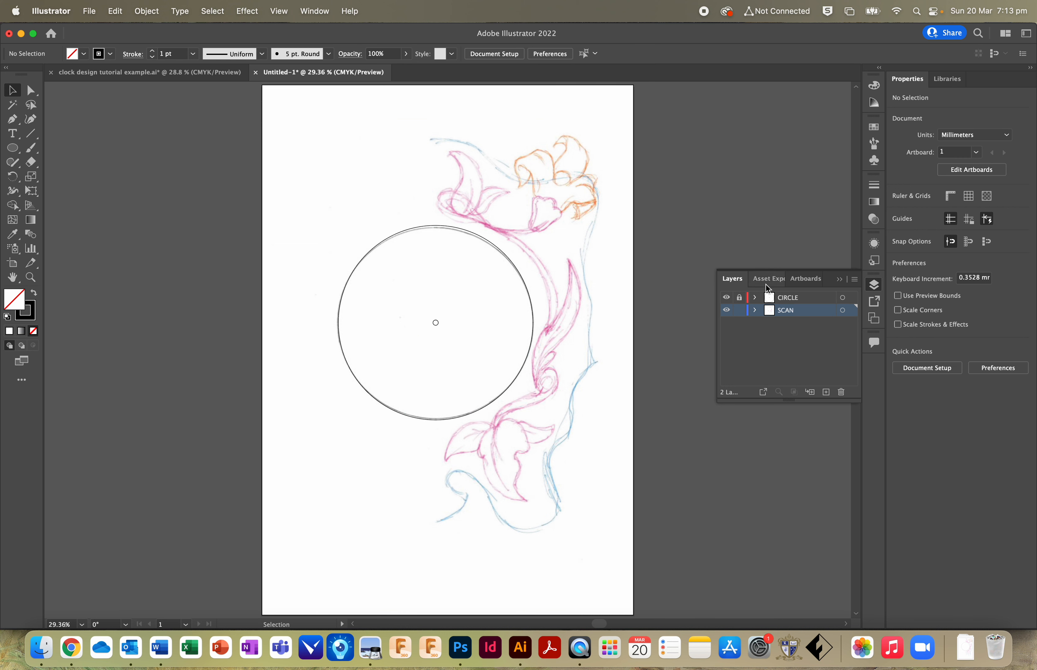
Step: Lock the SCAN layer and add a new layer named BOTTOM between SCAN and CIRCLE
click(738, 311)
click(831, 395)
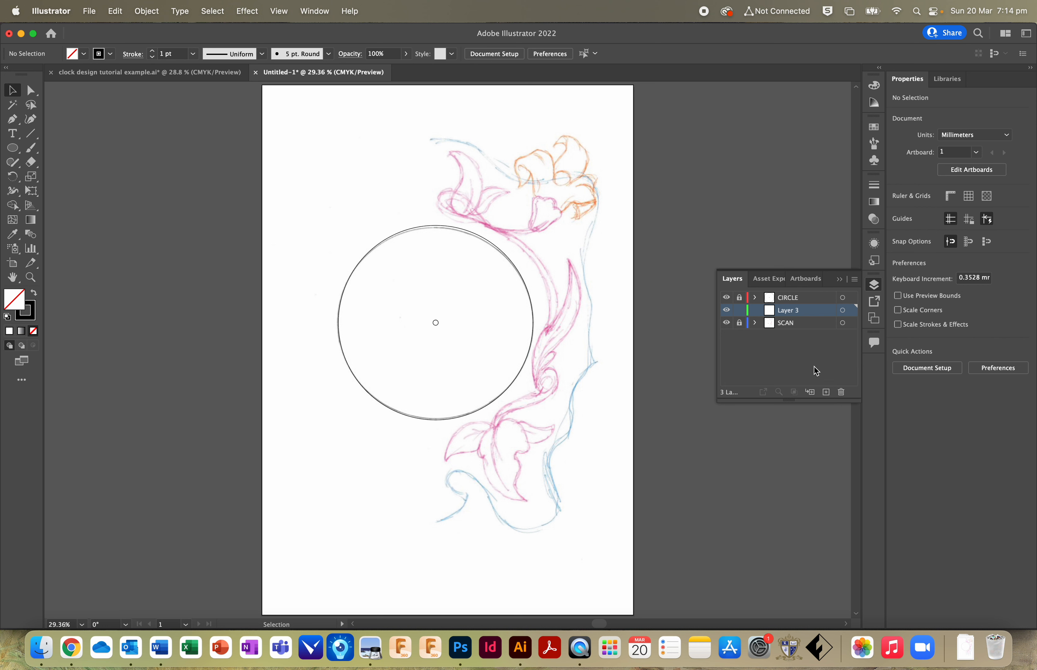
text(BO)
click(795, 365)
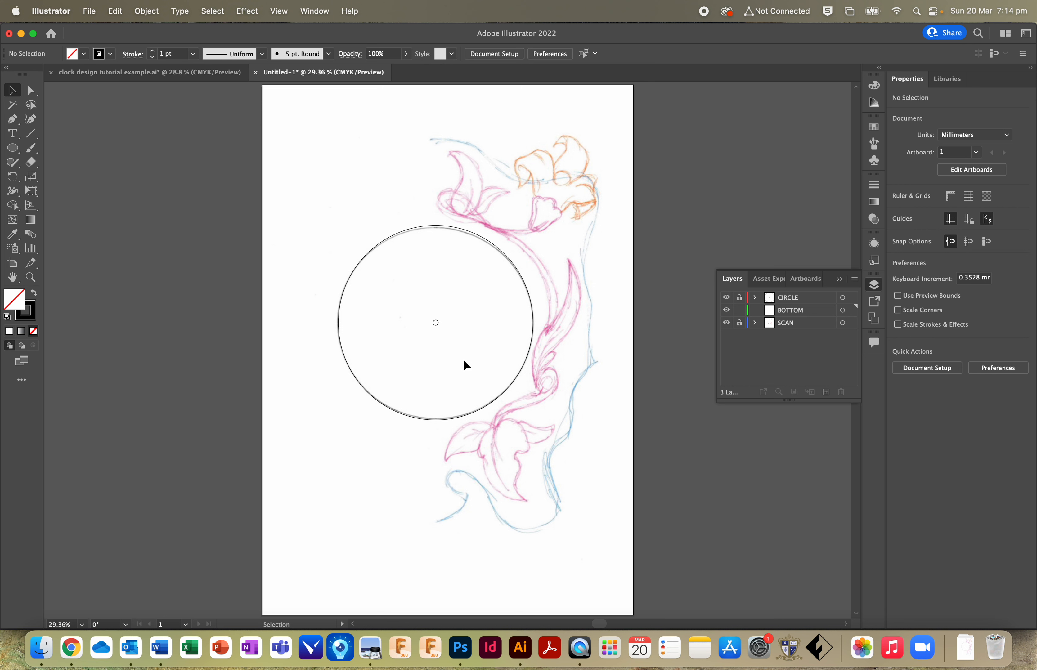
Step: Activate the Pen tool with no fill and a black stroke
click(16, 127)
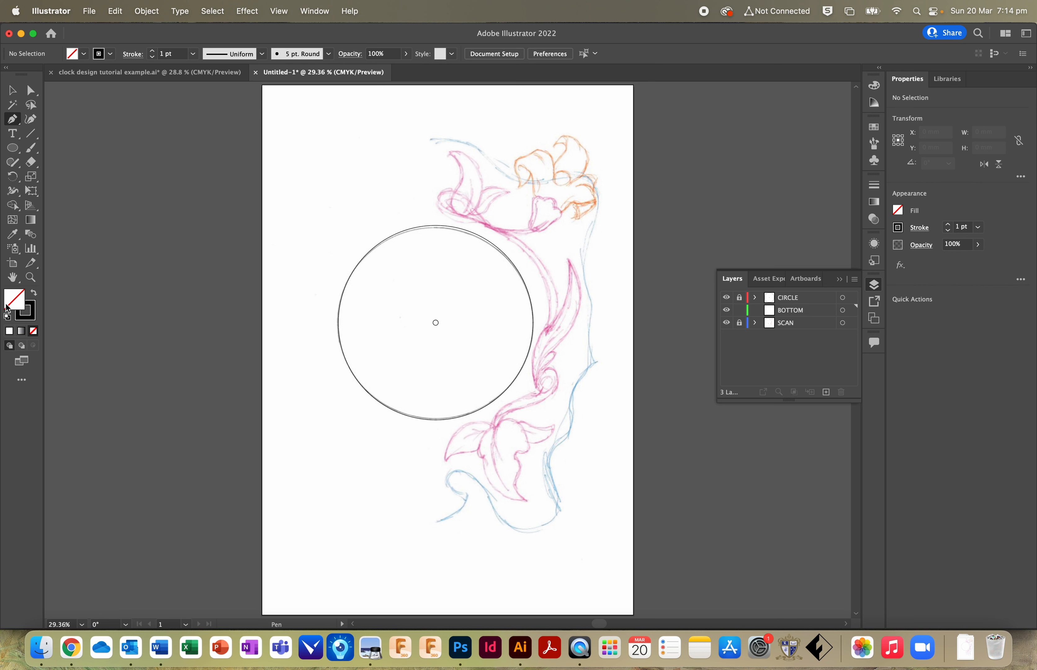
click(7, 317)
click(35, 332)
click(447, 137)
click(466, 142)
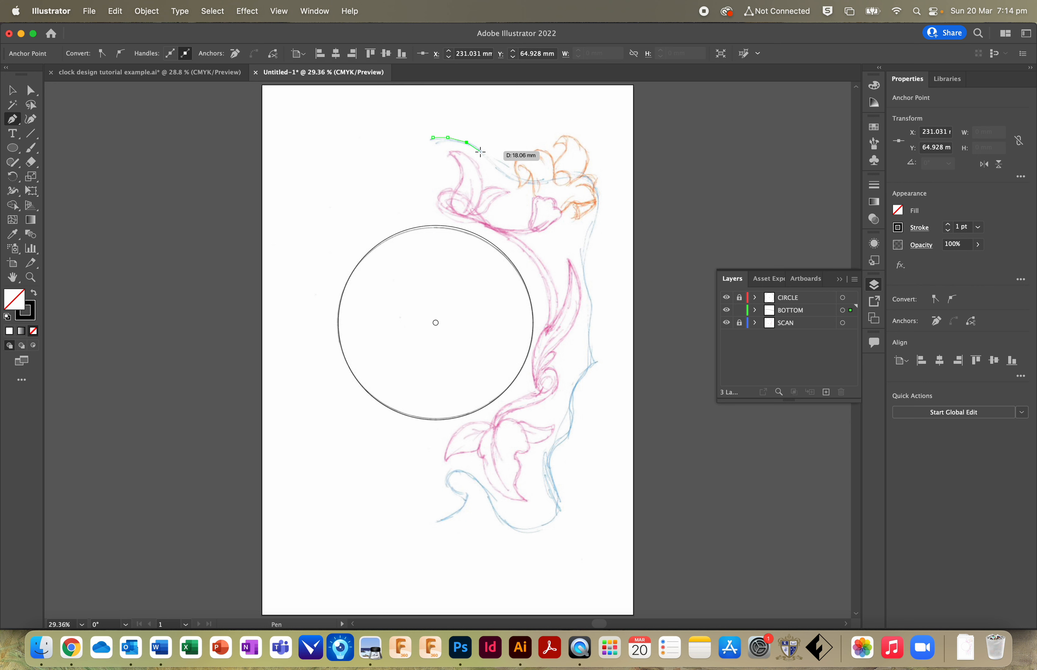
click(479, 152)
click(486, 160)
drag(487, 160, 545, 195)
key(super+z)
key(super+z)
key(super+z)
key(super+z)
key(super+z)
key(super+z)
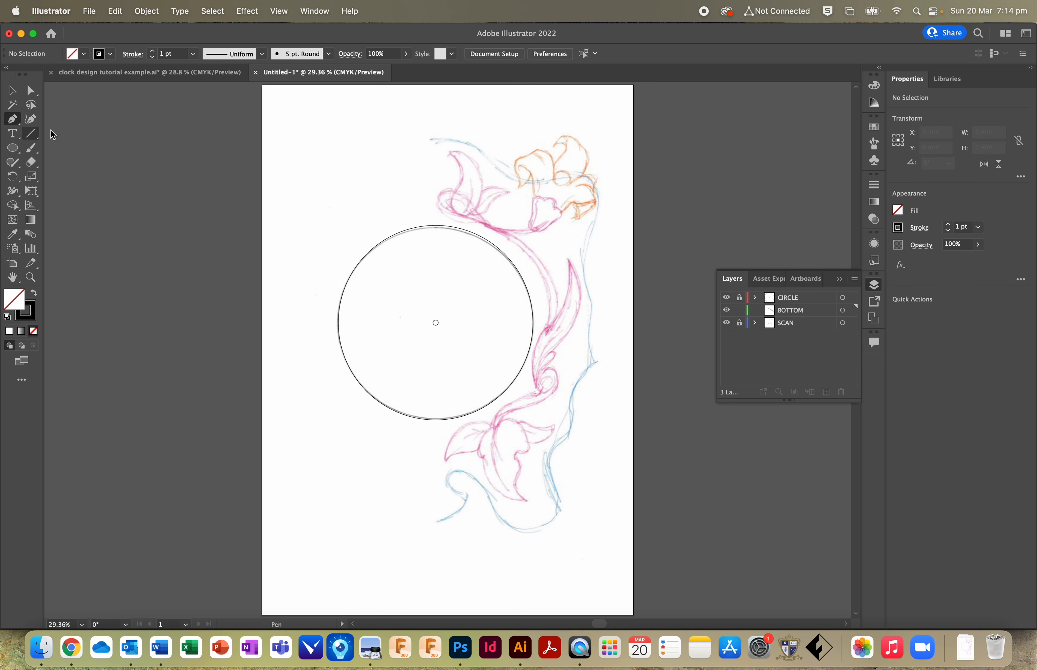
Step: Trace the upper edge of the blue outline with the Pen tool, from its inner end beneath the orange flowers to the outer corner
click(430, 139)
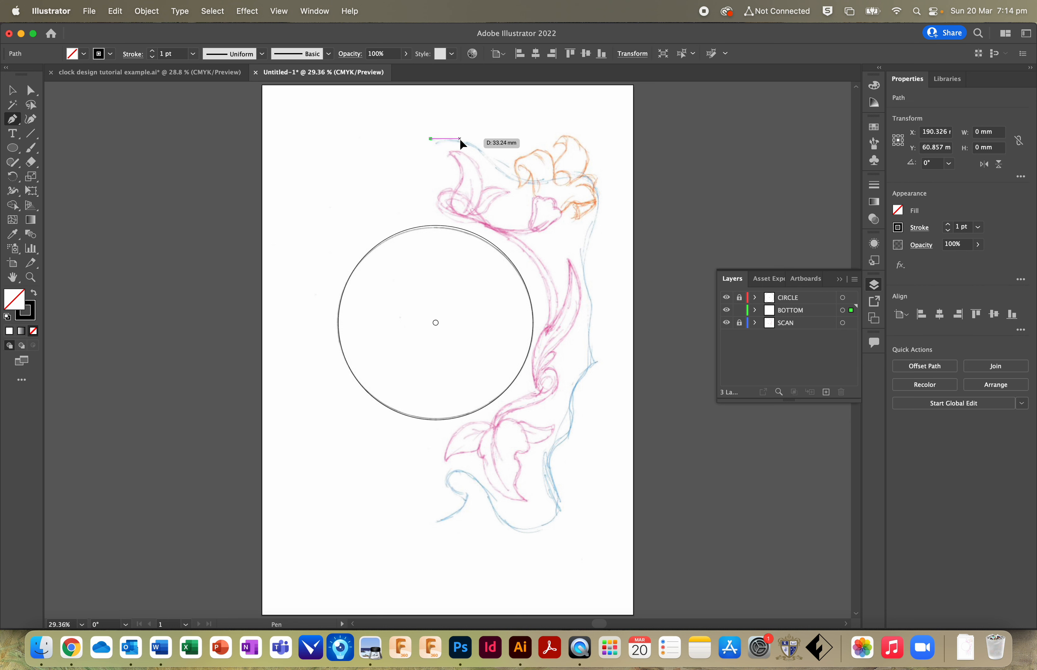
click(460, 139)
click(482, 151)
click(499, 173)
click(523, 181)
click(540, 181)
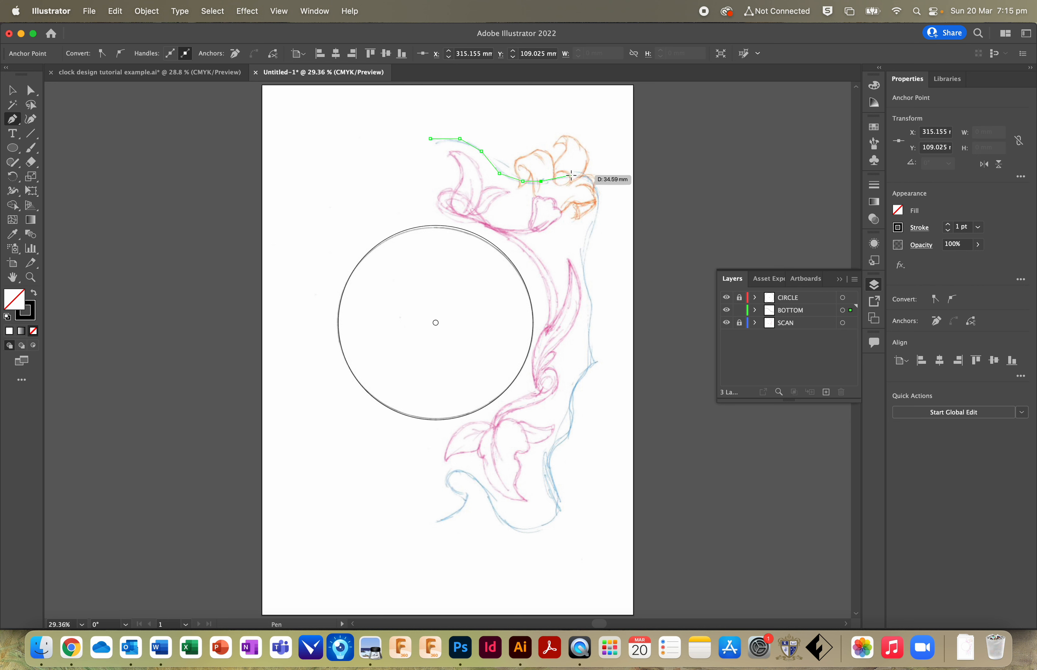
drag(571, 175, 581, 170)
click(592, 181)
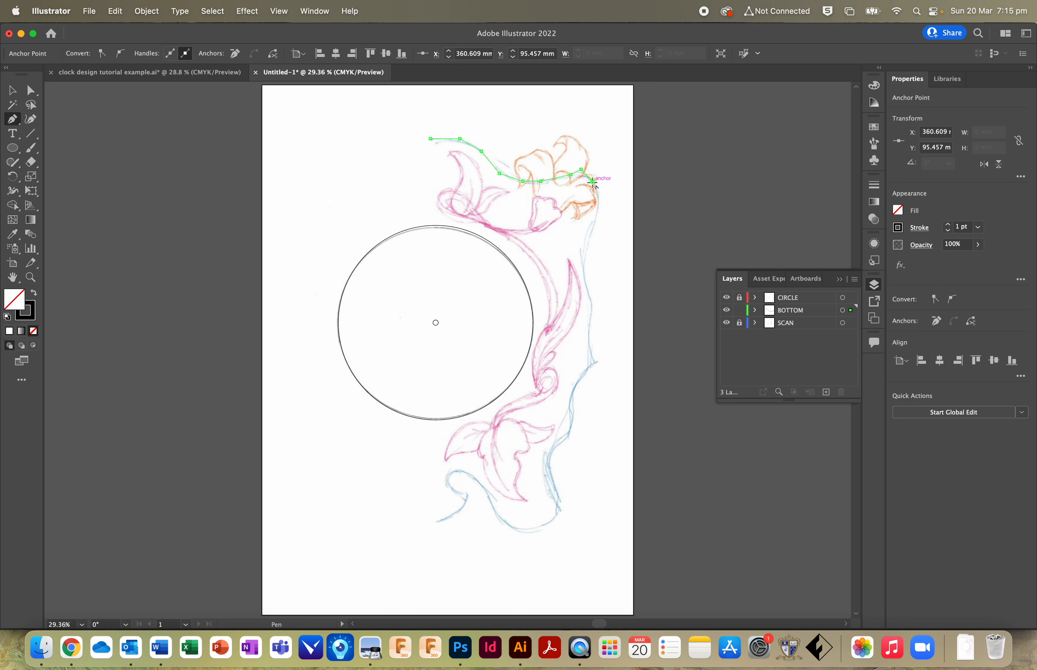
Step: Continue the pen path down the outer side of the blue outline to its sharp point beside the pink scroll
click(599, 209)
click(592, 234)
click(583, 263)
click(590, 296)
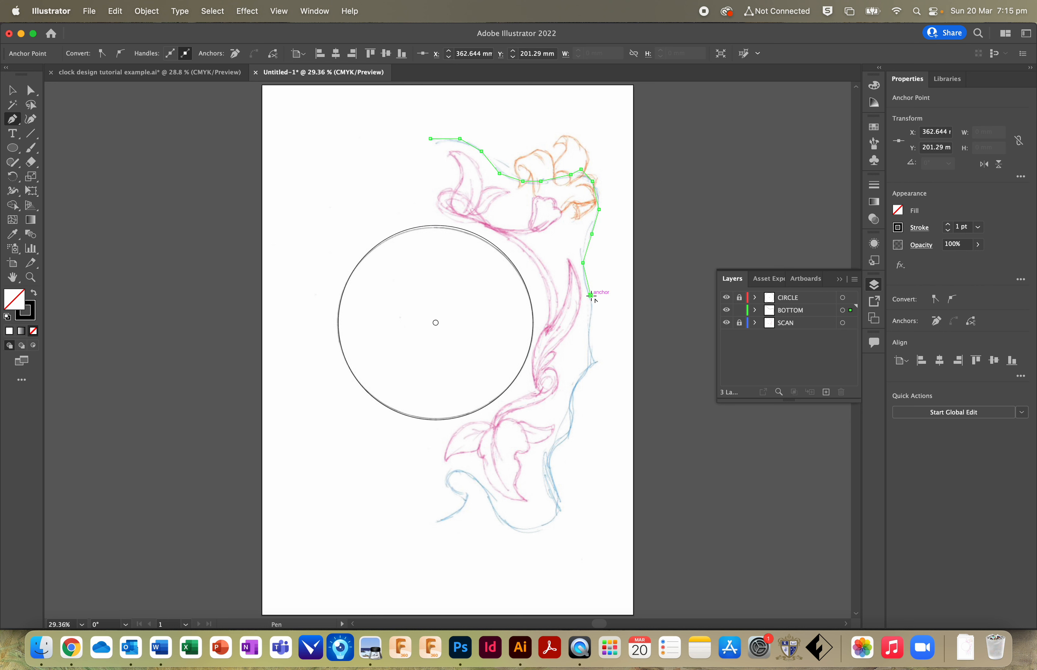
click(592, 315)
click(588, 338)
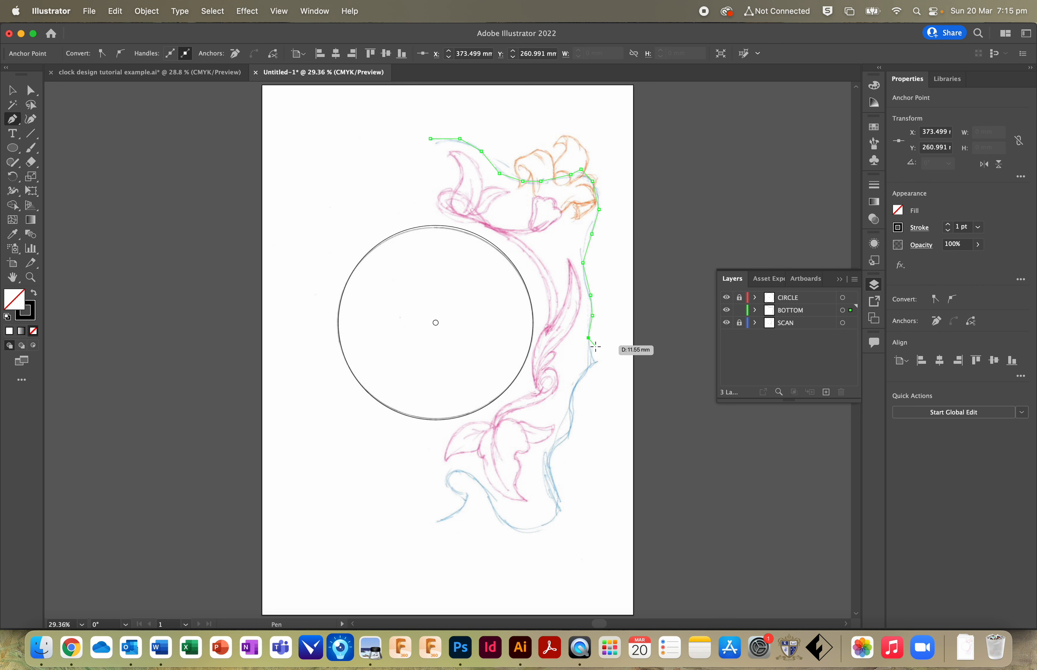
click(599, 364)
Step: Continue the pen path from the sharp point down the wavy lower side to the bottom outer corner of the blue outline
click(584, 376)
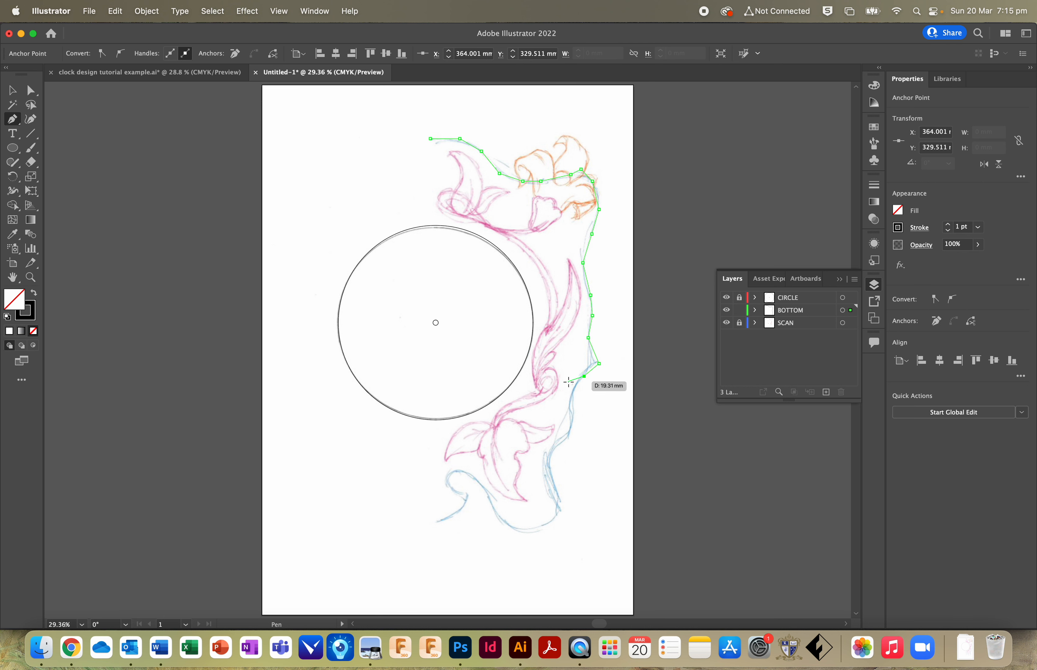
click(574, 394)
click(574, 420)
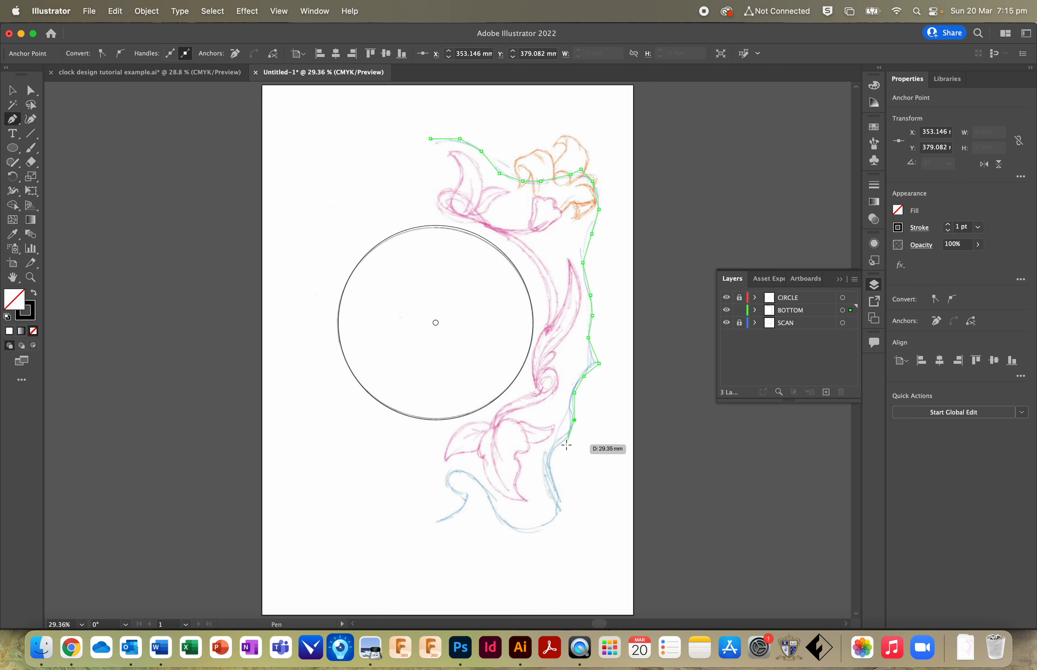
click(559, 445)
click(548, 460)
click(560, 496)
click(564, 520)
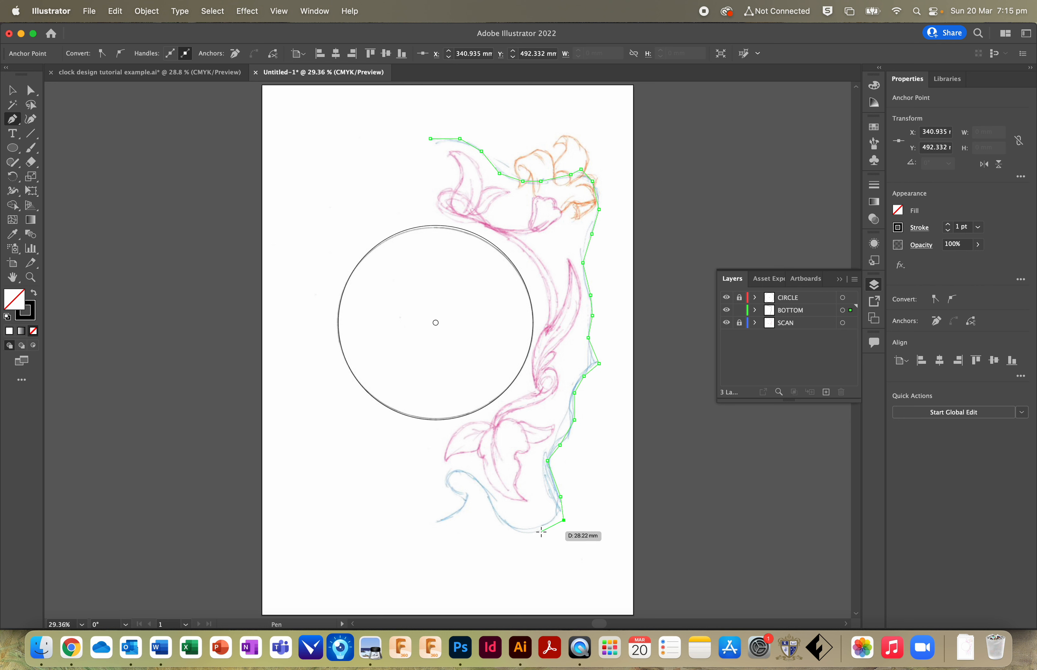
Step: Trace the blue outline's bottom curve and hooked curl, end the path below the clock's centre, and deselect it with the Selection tool
drag(511, 529, 491, 507)
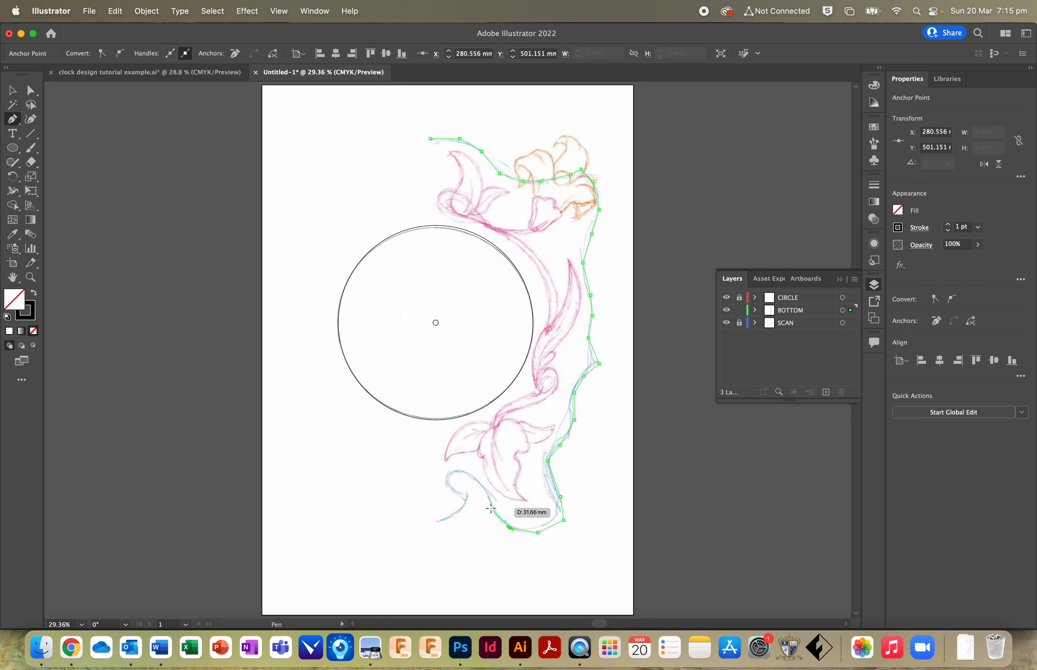
click(481, 479)
click(456, 469)
click(443, 484)
click(452, 498)
click(461, 498)
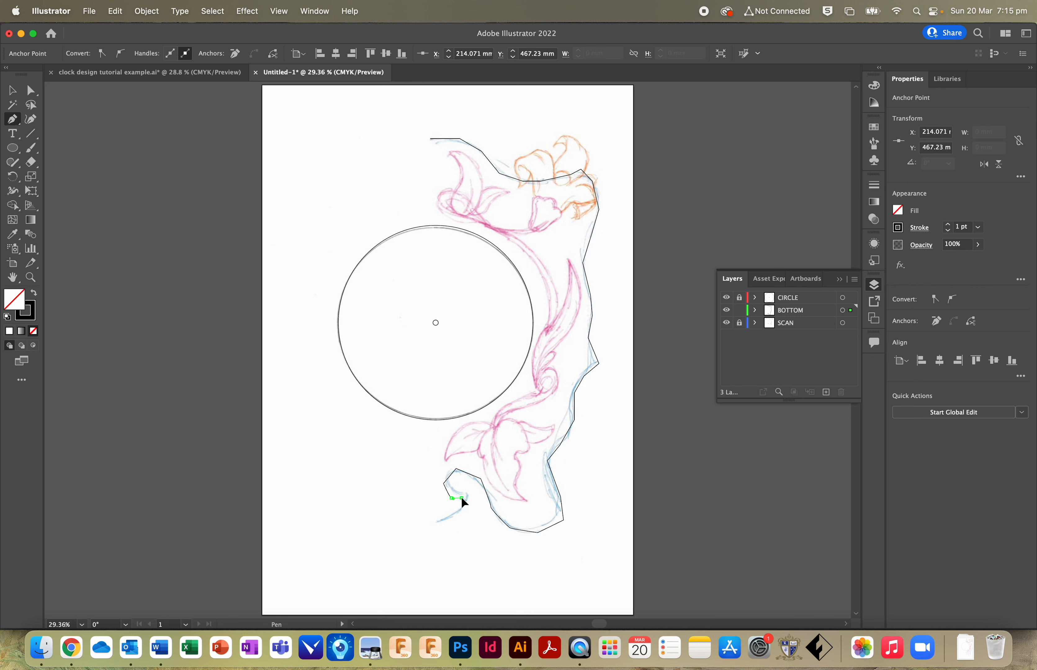
click(469, 493)
click(466, 509)
click(452, 521)
click(431, 526)
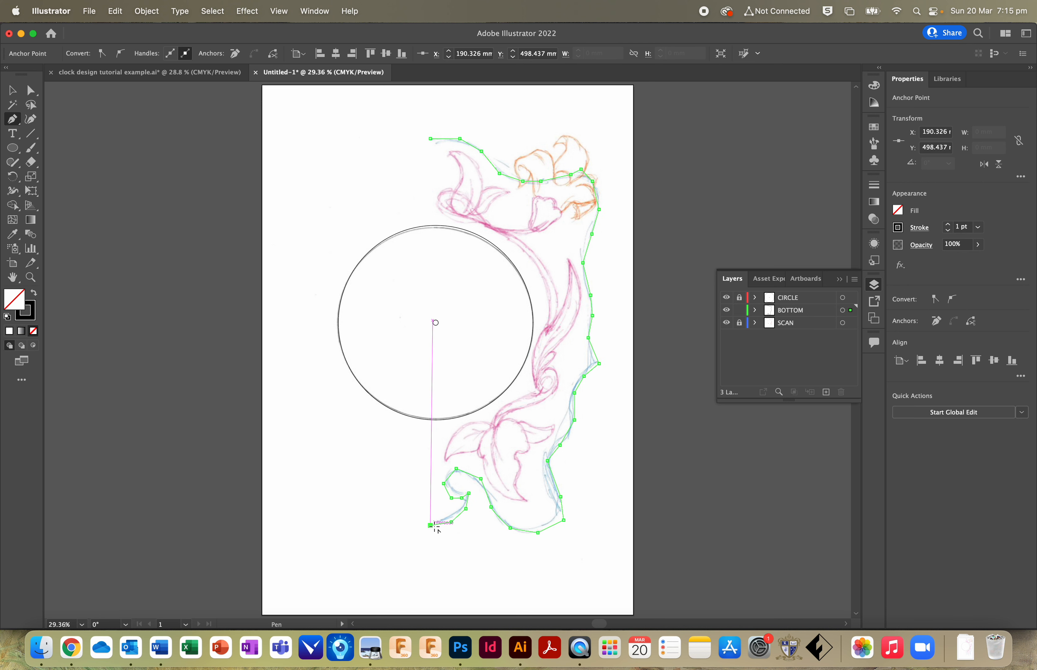
click(13, 92)
click(166, 262)
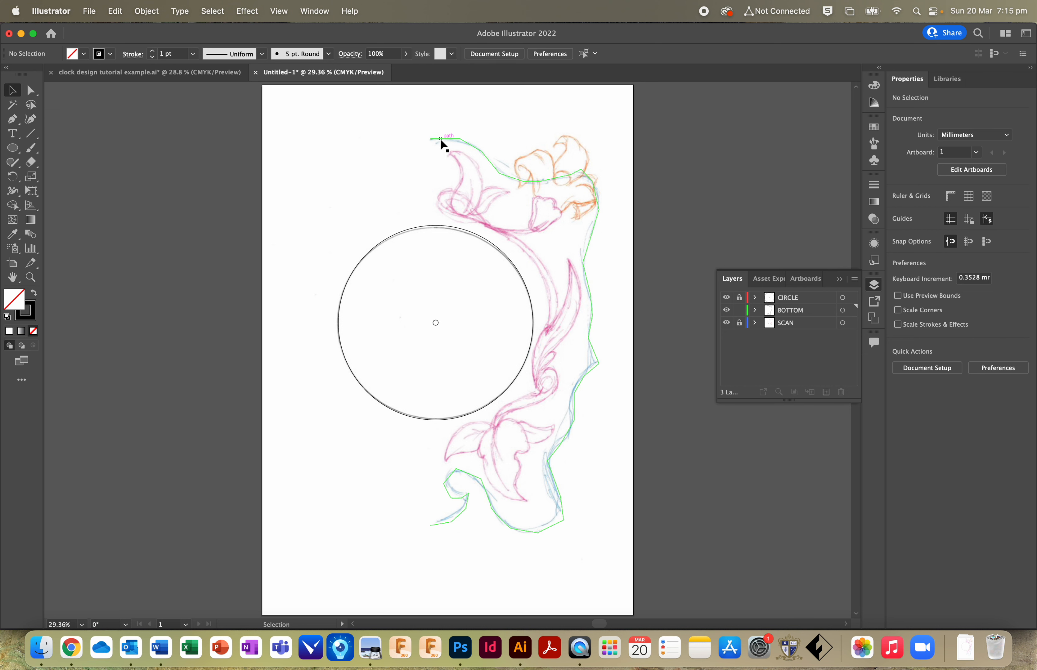
Step: Simplify the traced outline path to 15 points and deselect it
key(super+a)
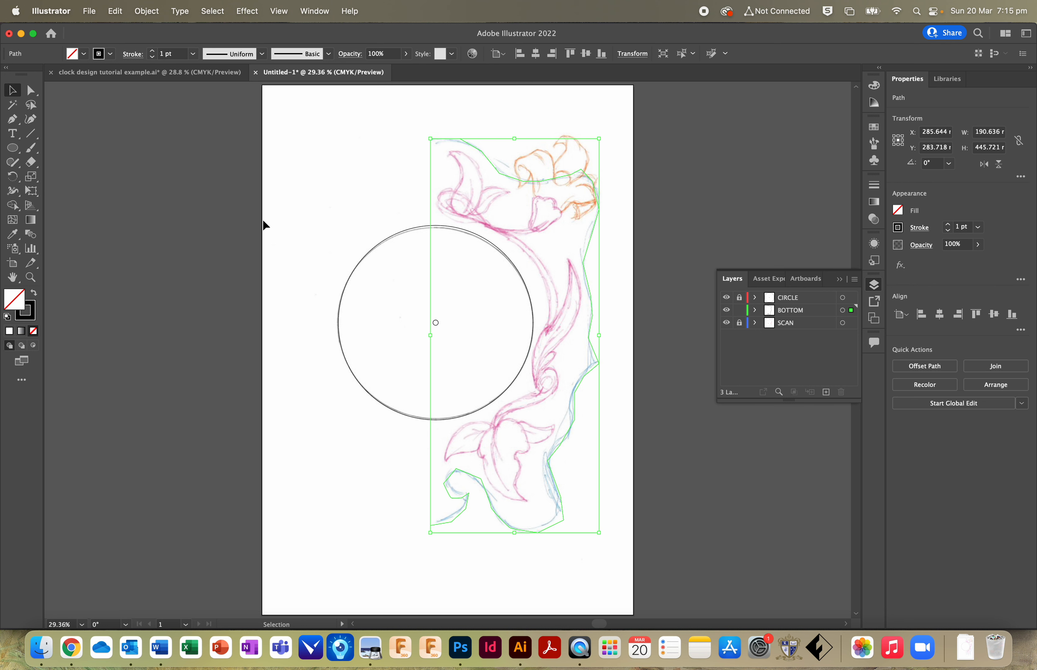
click(144, 11)
mouse_move(226, 316)
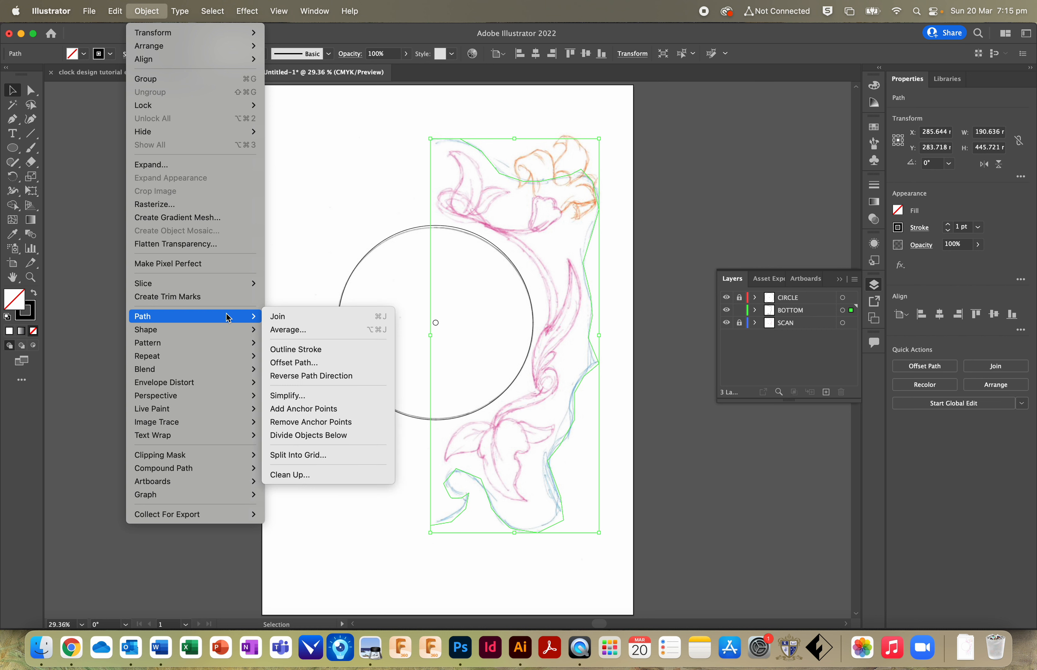
click(308, 397)
drag(441, 364, 400, 364)
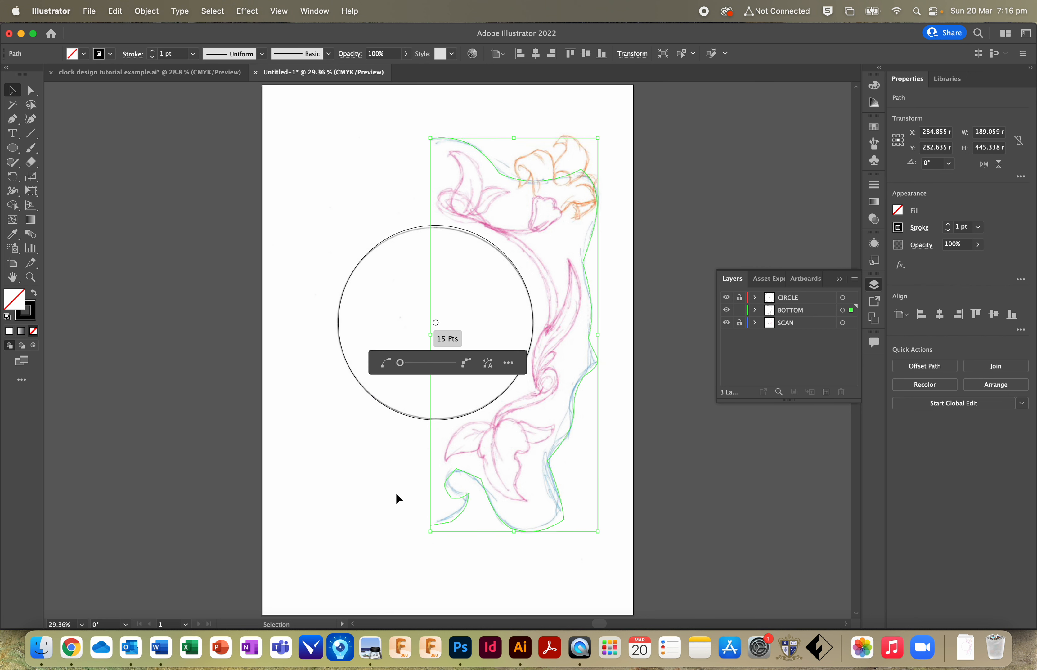
click(283, 388)
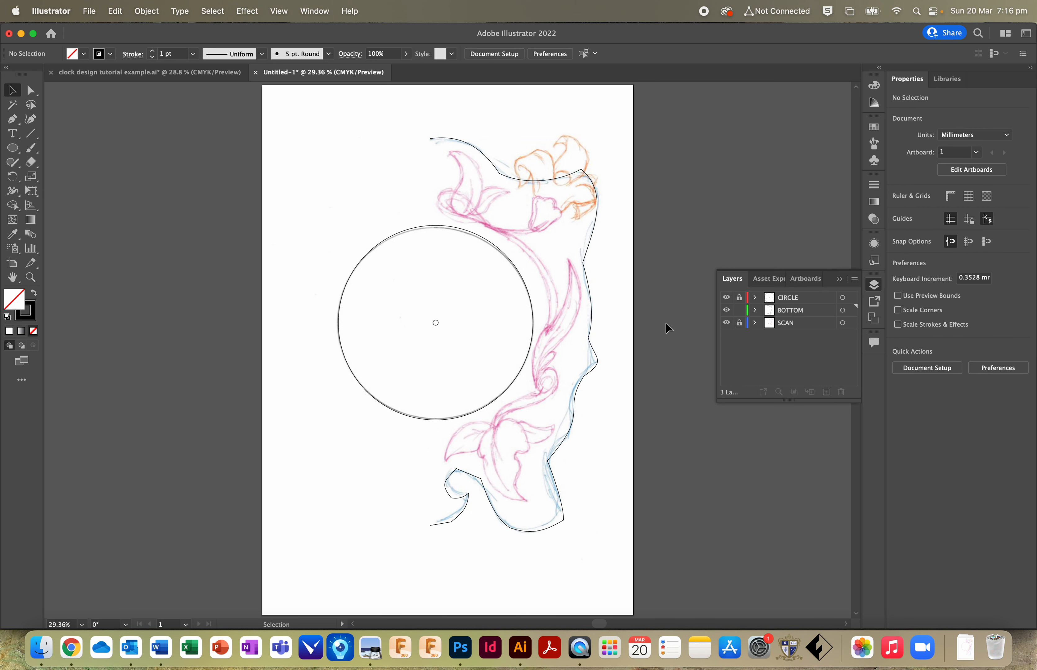
Step: Undo the simplification of the traced outline path
key(super+z)
key(super+z)
click(282, 417)
Step: Select the original traced outline and simplify it with the slider at its minimum of 15 points
click(589, 306)
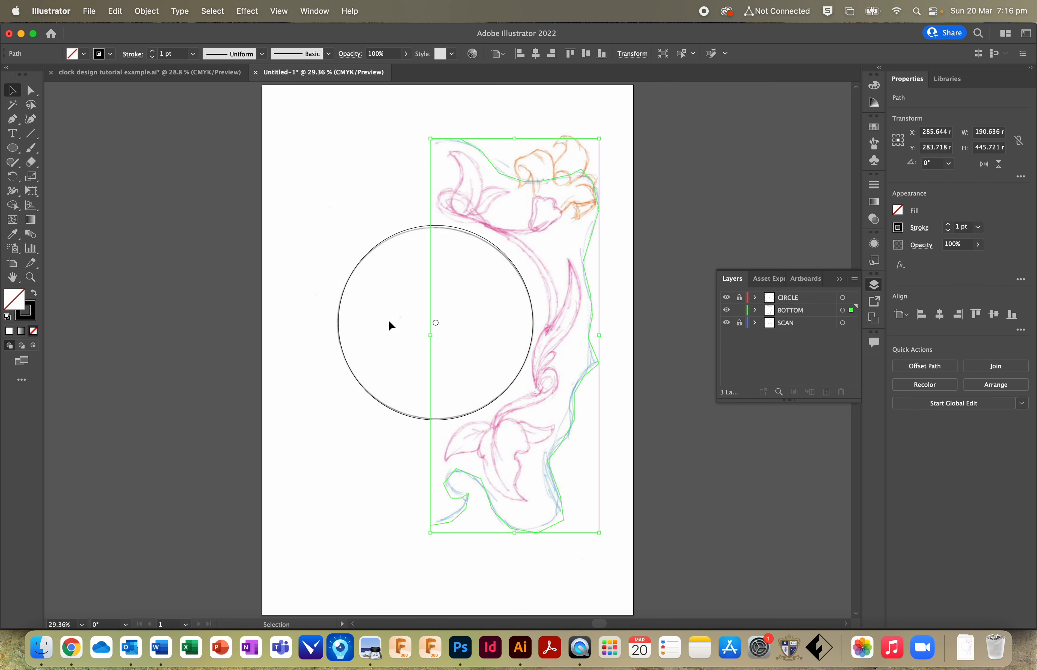
click(146, 11)
mouse_move(172, 315)
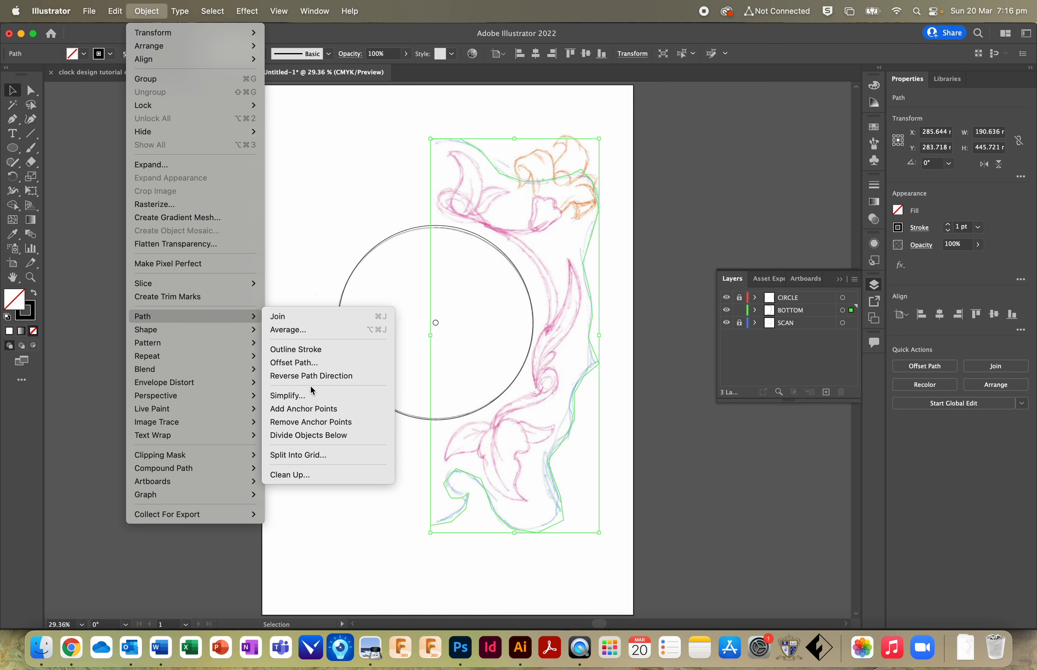
click(309, 394)
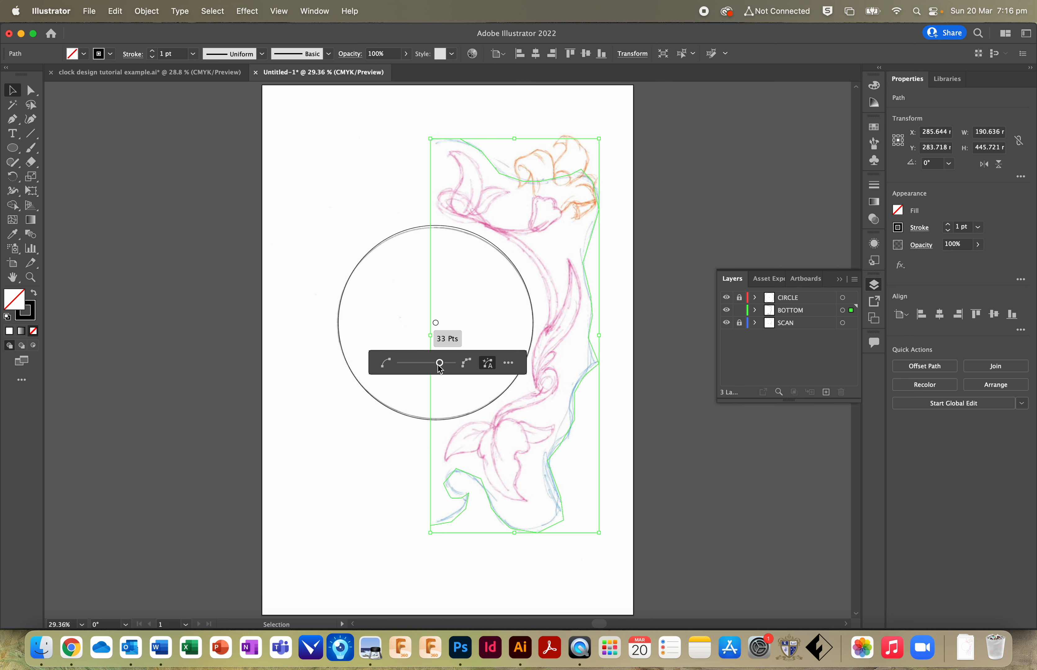
drag(440, 369, 400, 370)
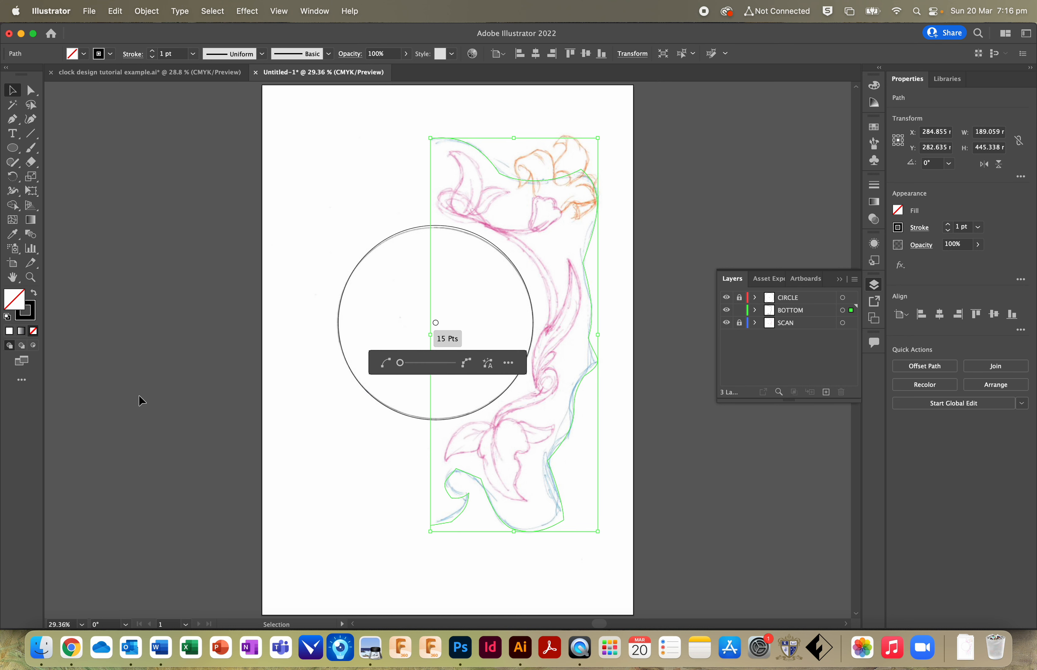
click(267, 293)
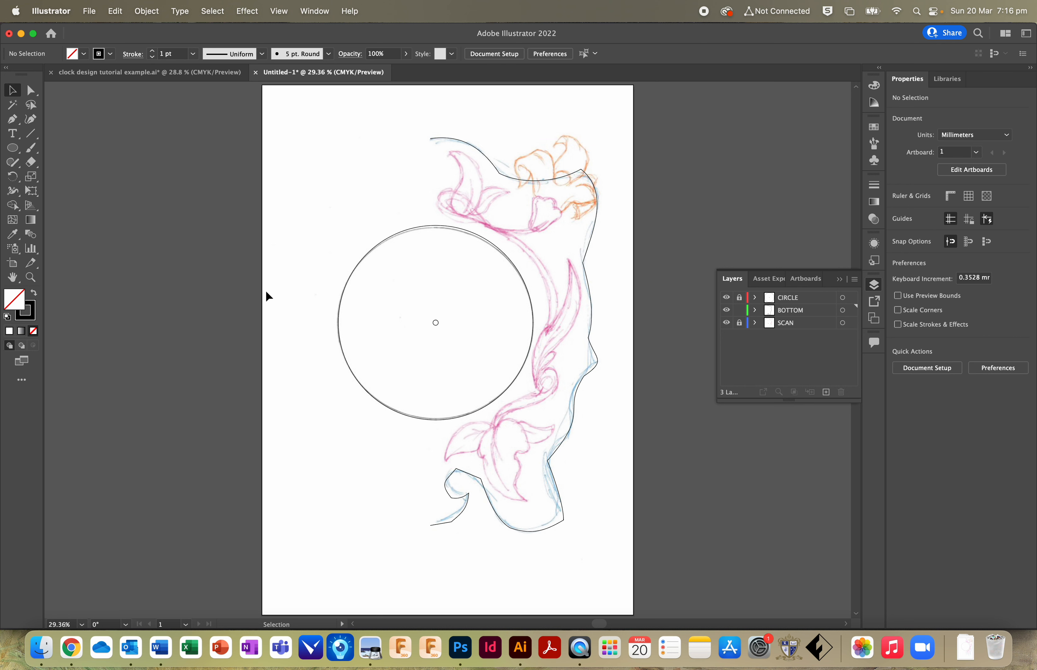
Step: Simplify the outline a second time, reducing it to 10 points, and deselect it
click(510, 162)
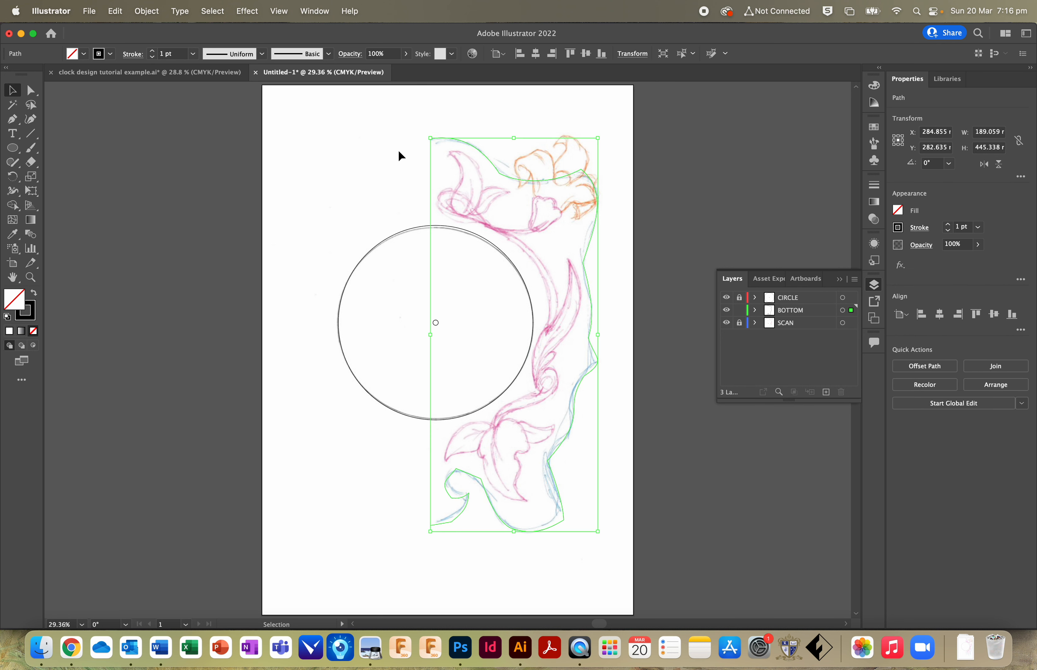
click(146, 11)
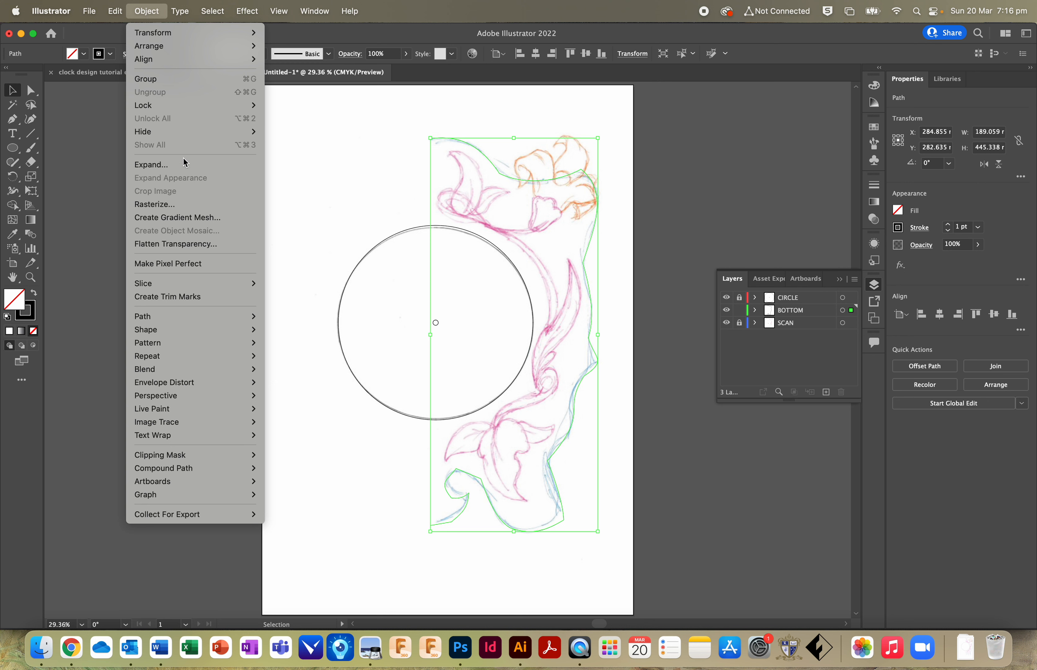
mouse_move(188, 330)
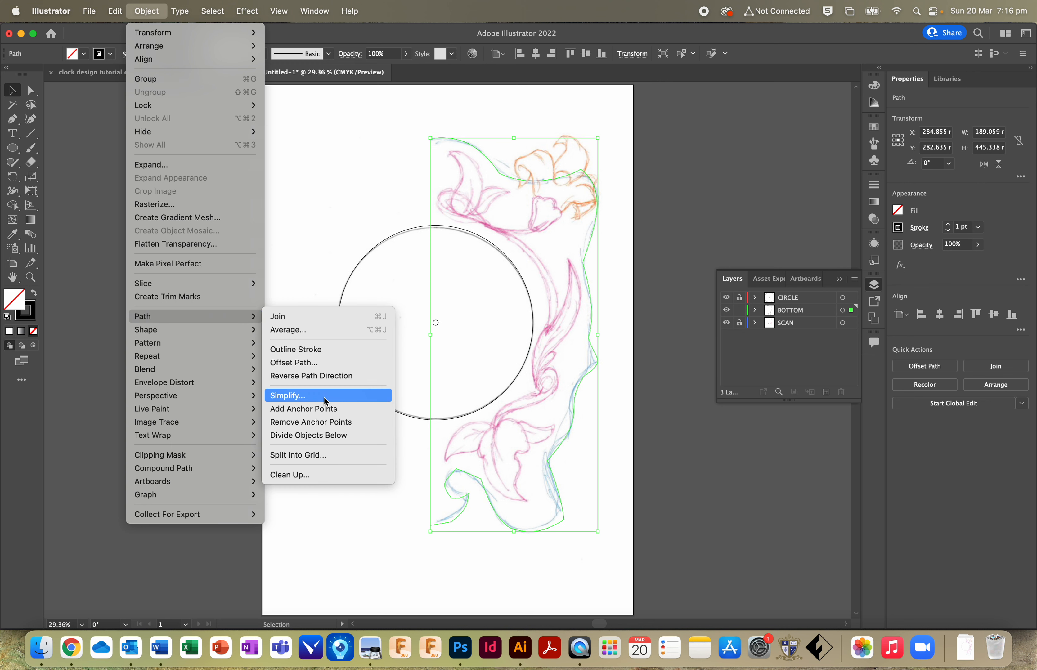
drag(439, 365, 400, 365)
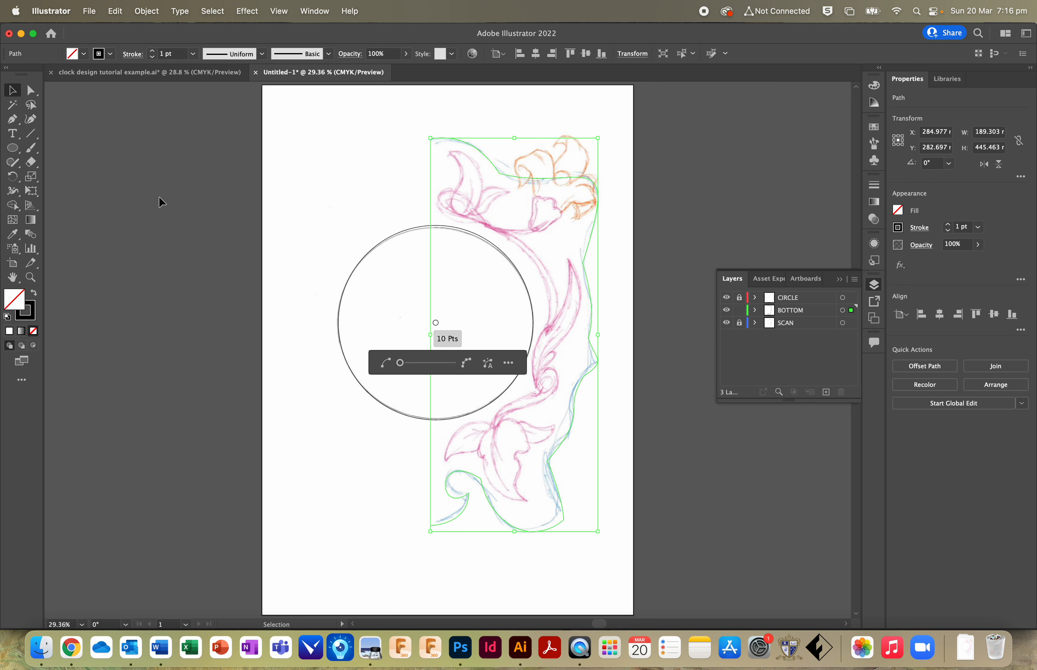
click(281, 296)
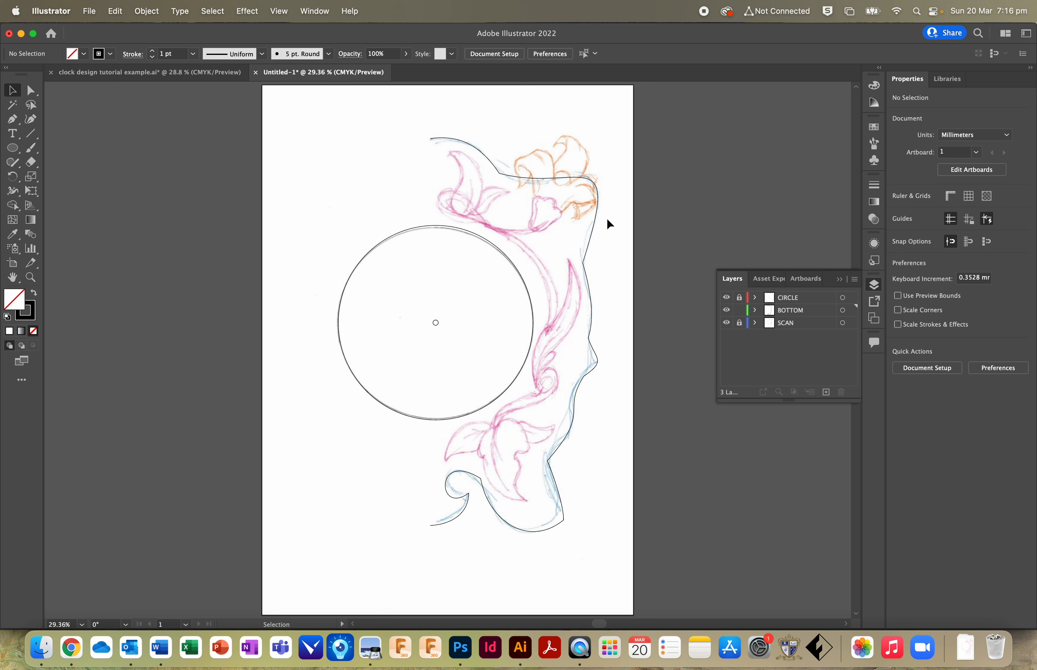
Step: Make a copy of the outline reflected across the Vertical axis and place it on the opposite side of the clock face
click(586, 284)
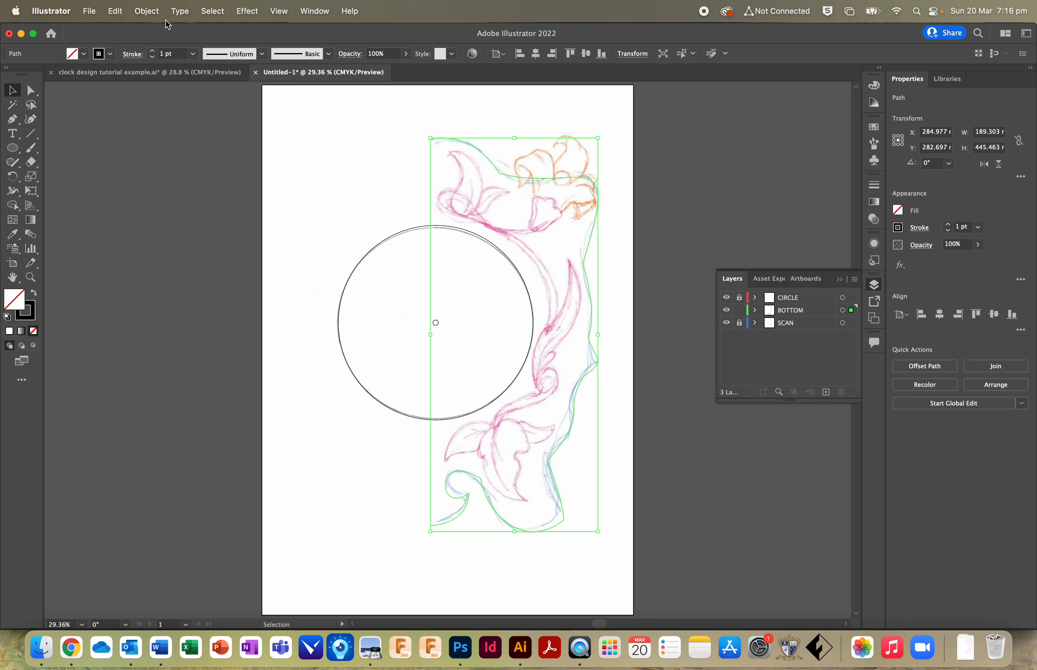
click(145, 12)
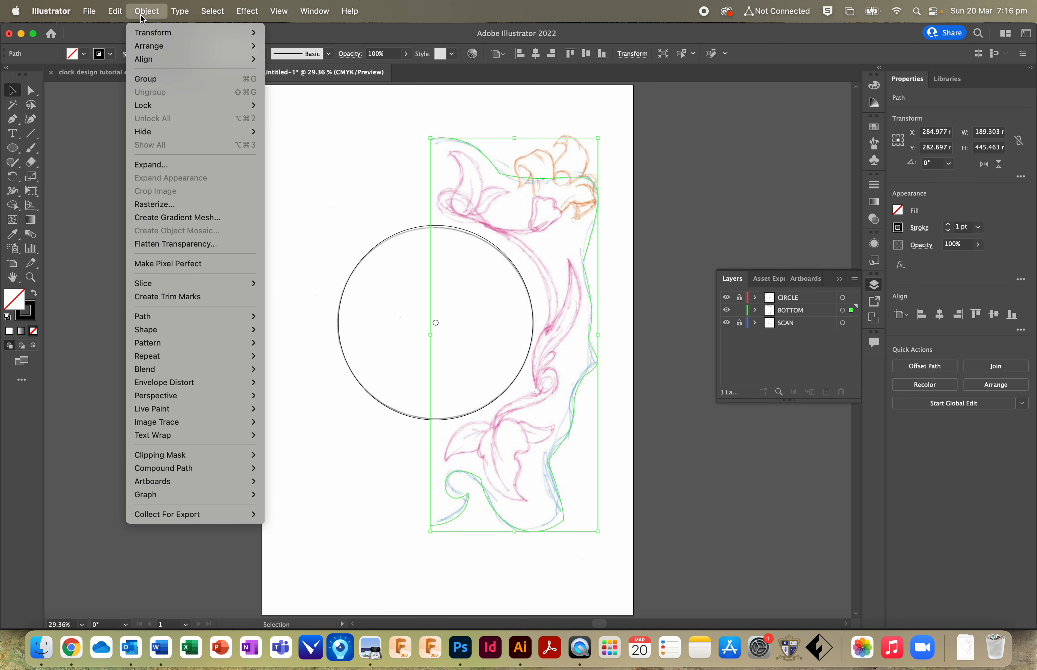
mouse_move(149, 34)
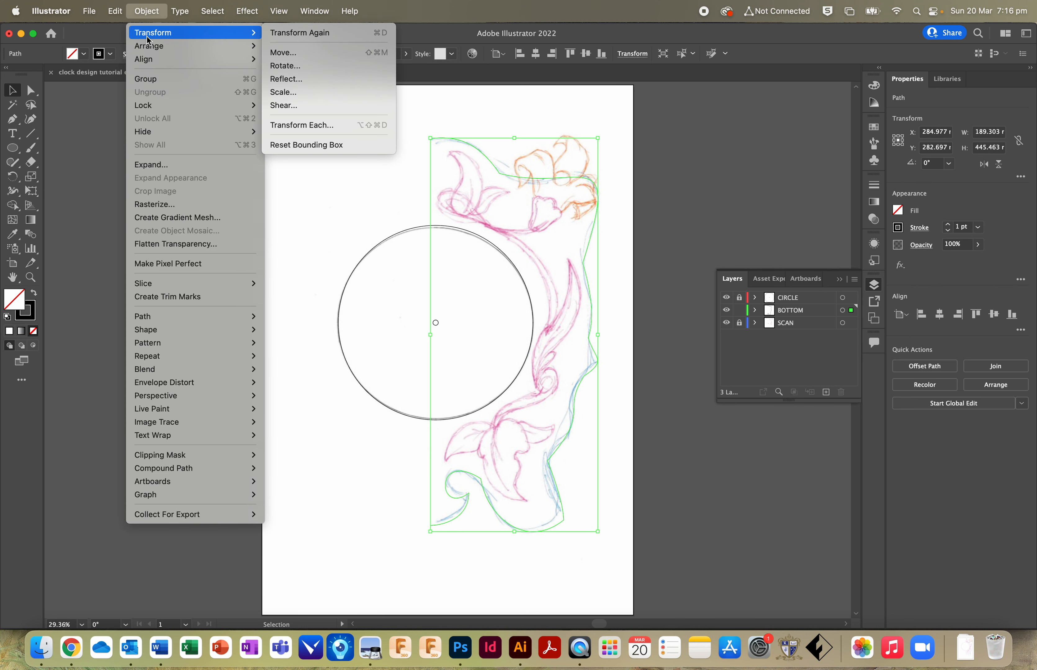
click(276, 78)
drag(472, 230, 146, 162)
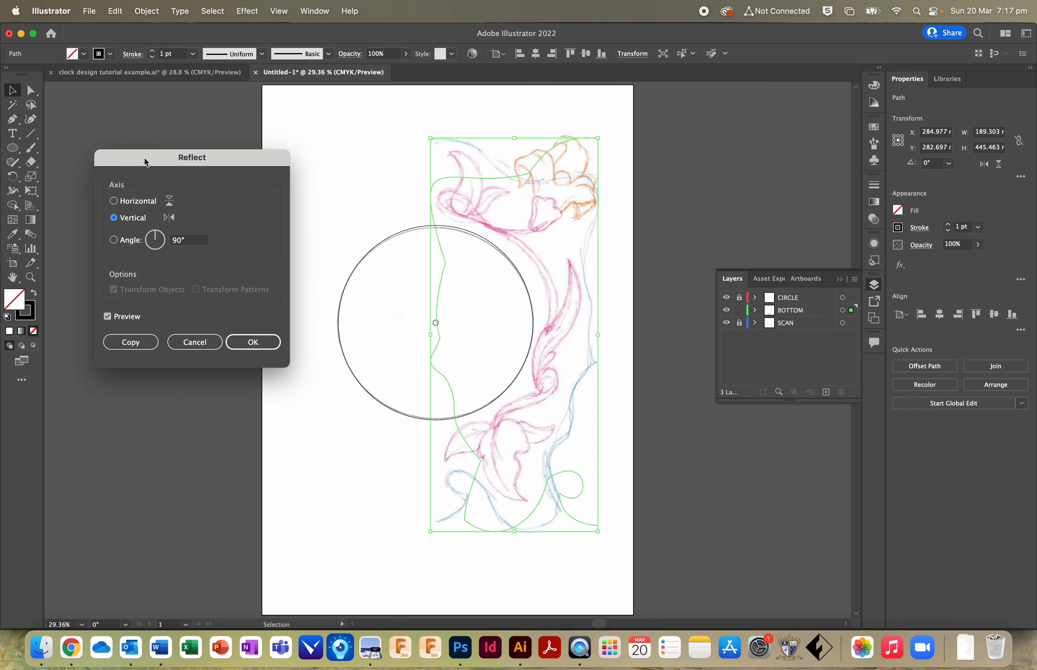
click(130, 342)
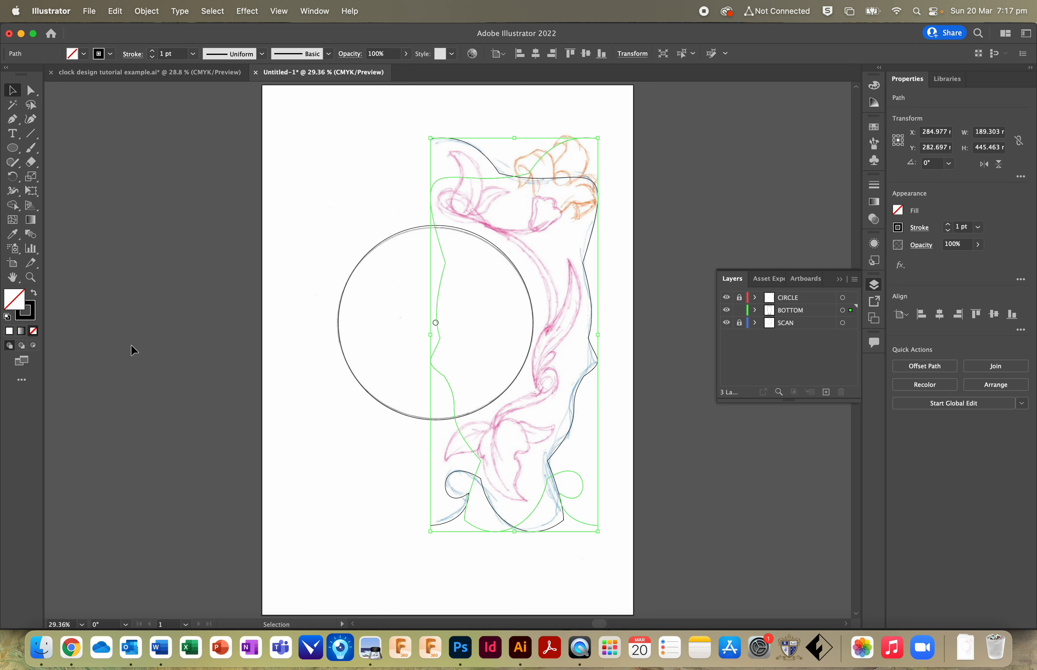
drag(430, 185, 272, 178)
click(135, 214)
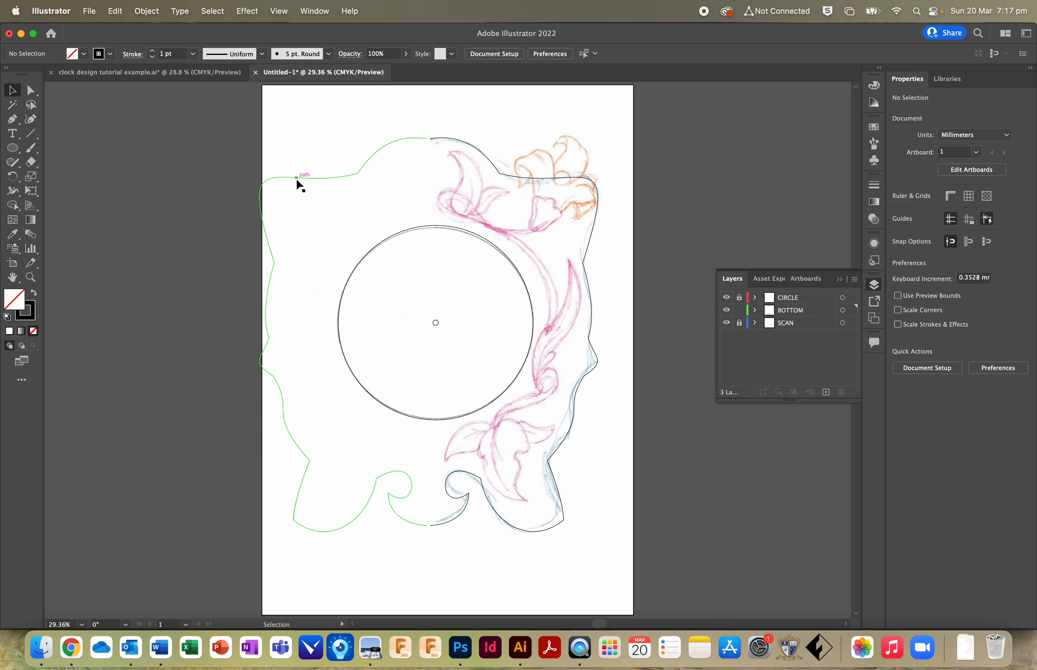
Step: Remove the reflected copy, keeping only the original right half of the outline
click(295, 178)
key(a)
key(super+x)
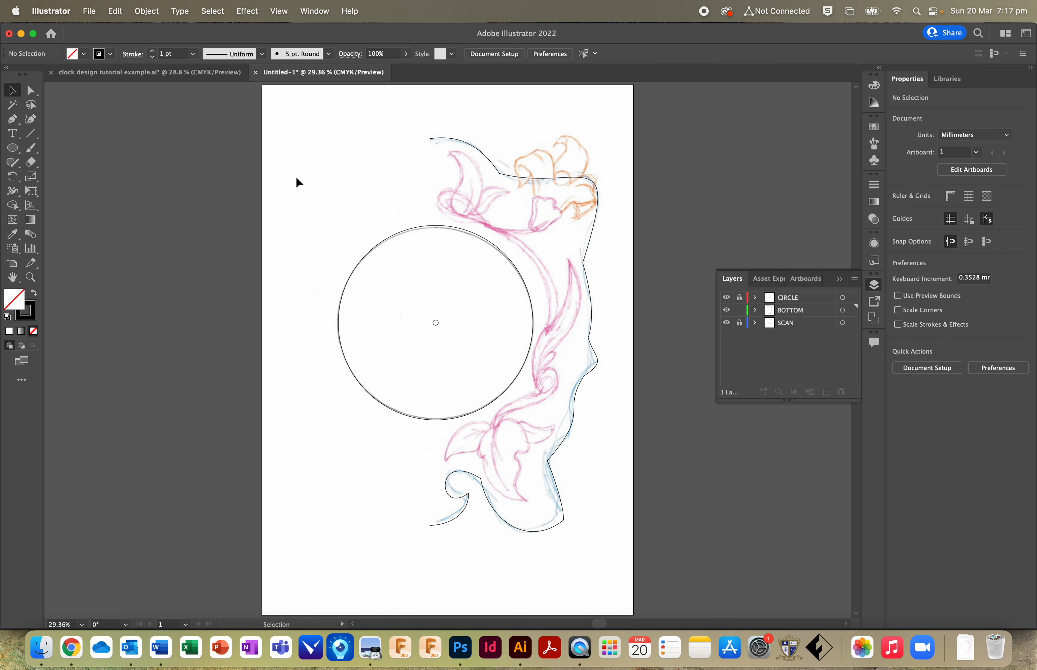
Step: Preview the Horizontal and Vertical reflections of the outline, and create a copy using the Vertical axis
click(441, 139)
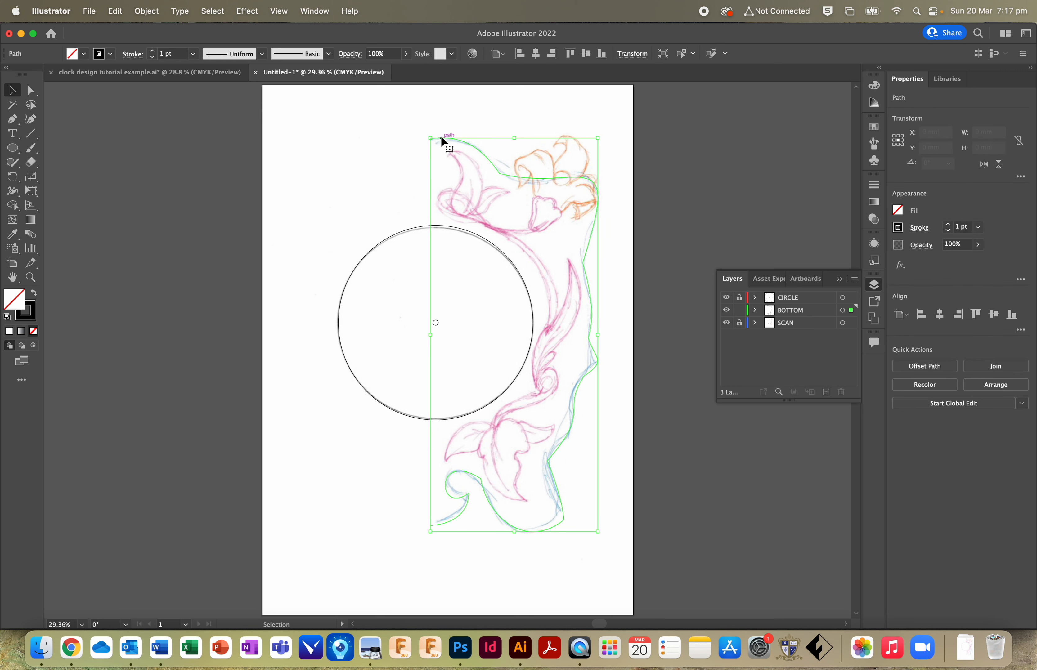
click(156, 16)
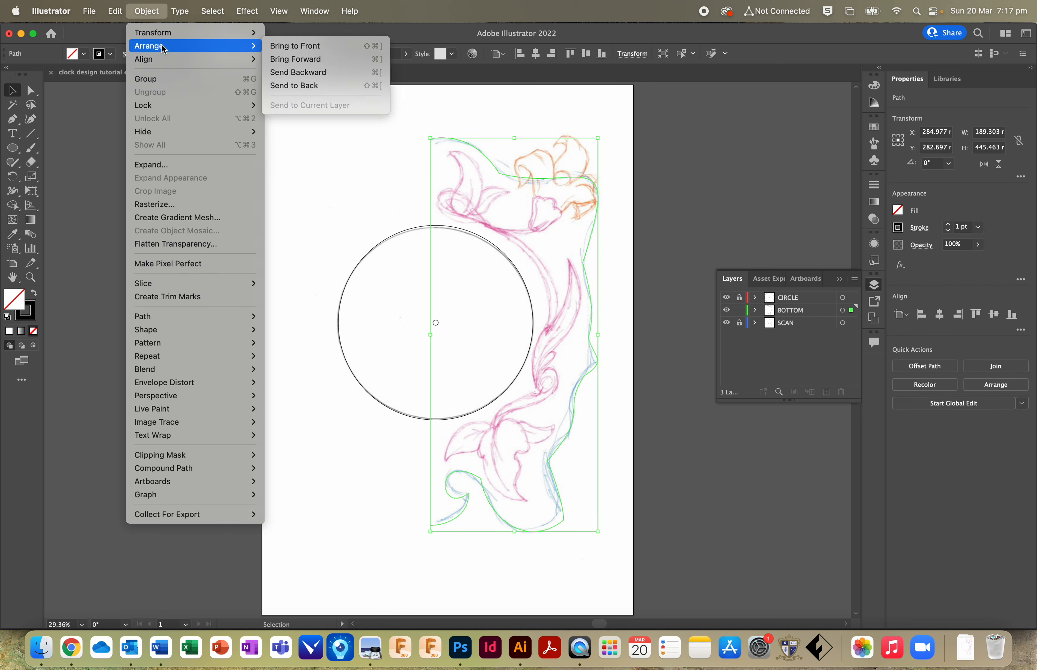
mouse_move(165, 38)
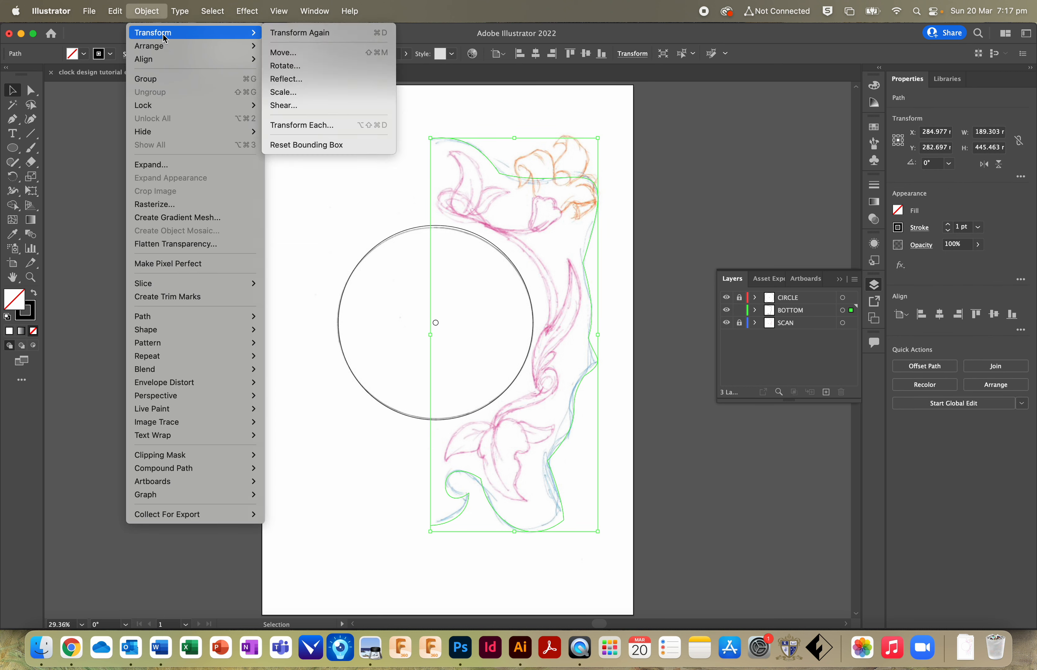
click(282, 78)
click(113, 202)
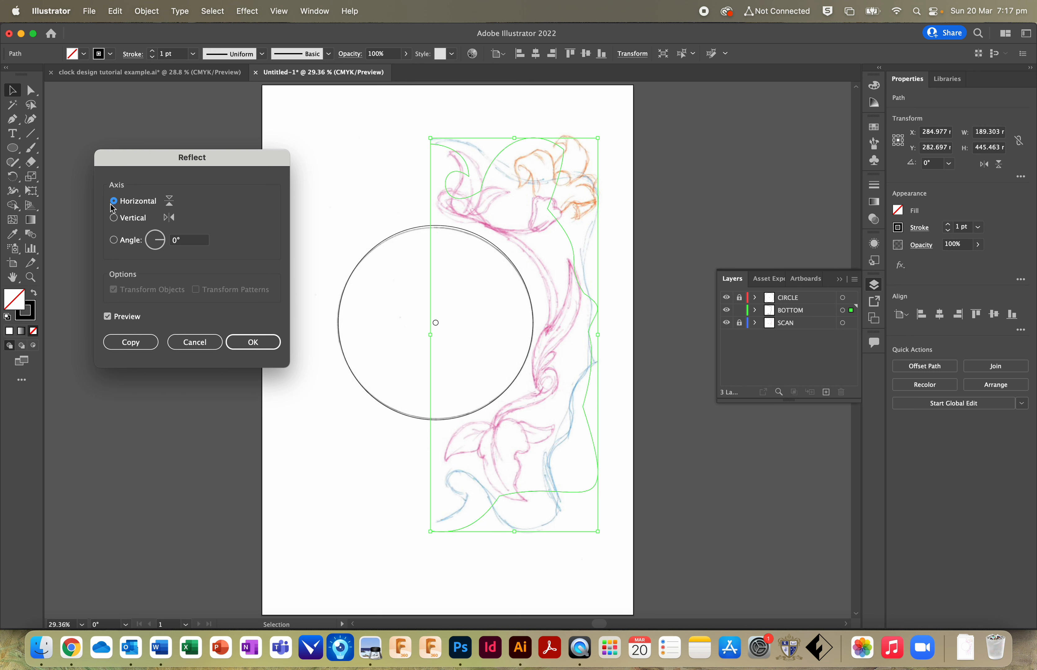
click(114, 217)
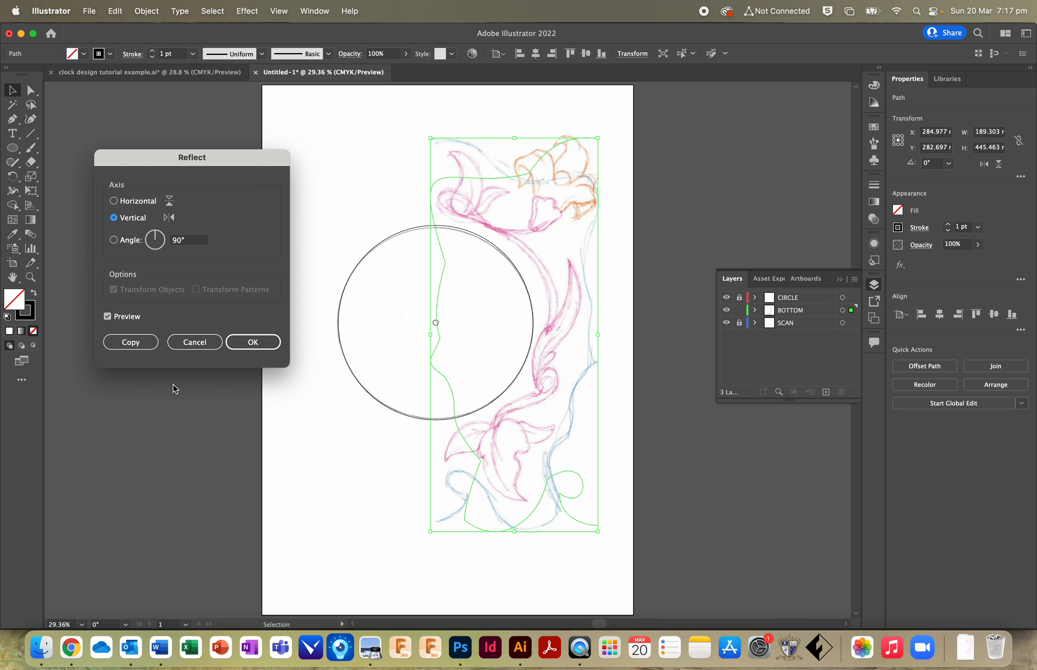
click(122, 343)
Step: Move the reflected copy to the left half of the design so its ends meet the original outline at the centre
click(345, 161)
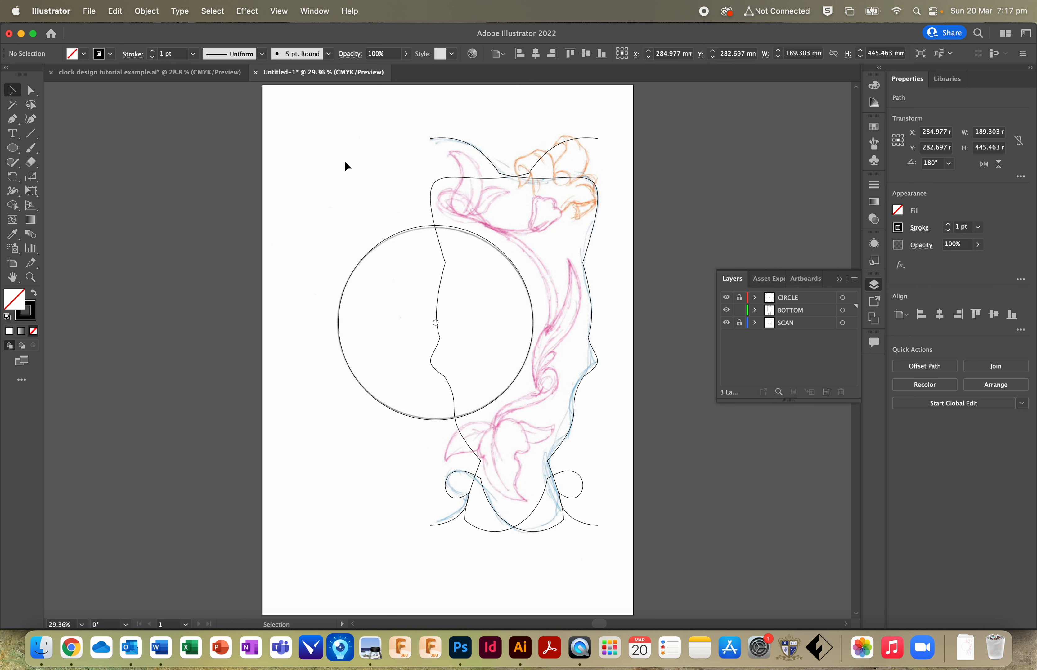
drag(481, 179, 306, 185)
click(433, 565)
scroll(414, 161, down, 10)
scroll(95, 238, up, 10)
Step: Fine-tune the reflected half's position so its end meets the original's at the top centre, nudging it up two increments
click(30, 277)
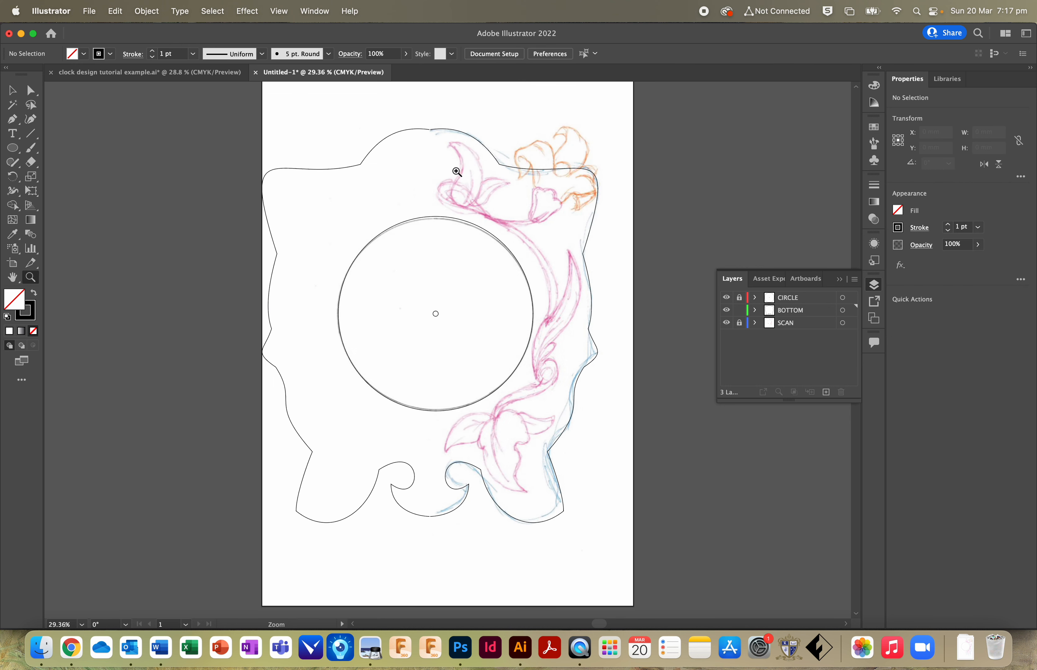
click(435, 145)
click(471, 366)
click(468, 375)
click(465, 385)
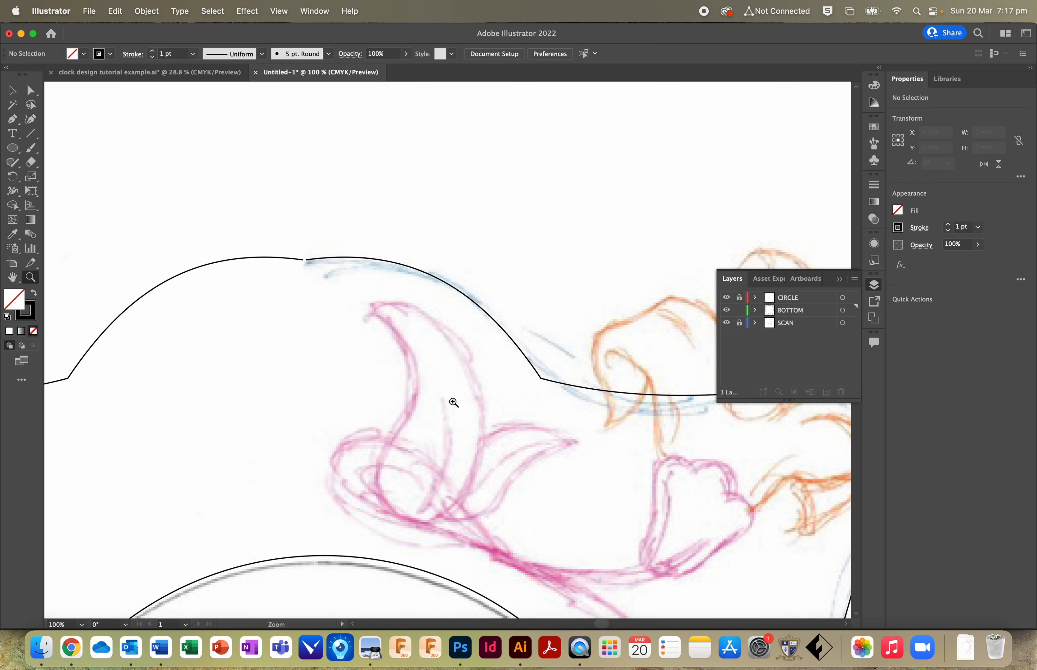
click(12, 92)
drag(242, 253, 287, 248)
scroll(272, 265, down, 1)
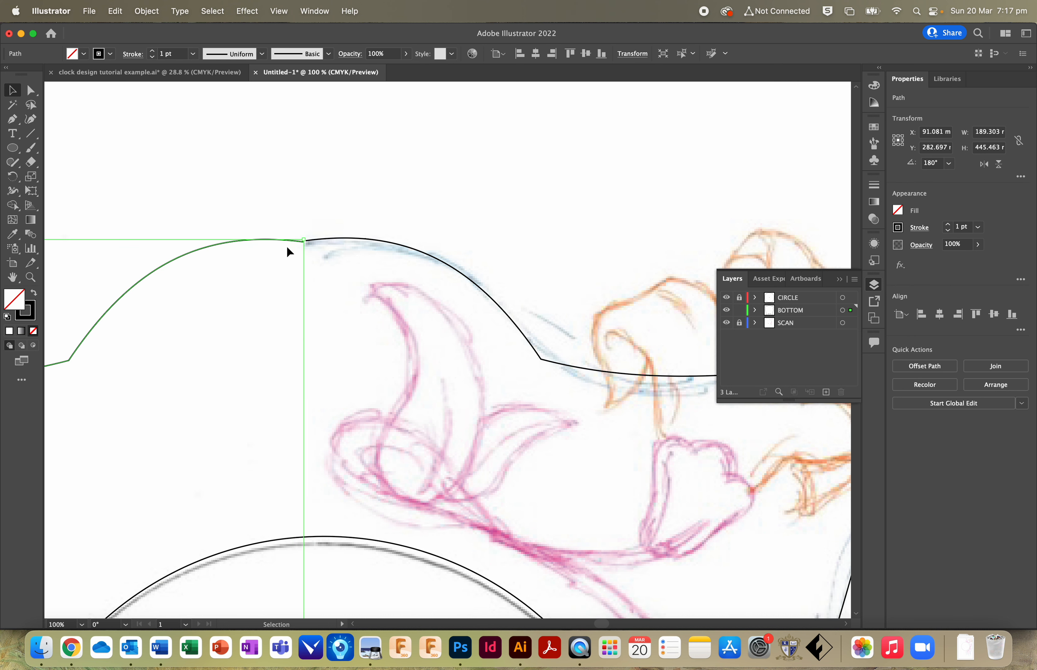
key(Up)
key(Up)
click(287, 247)
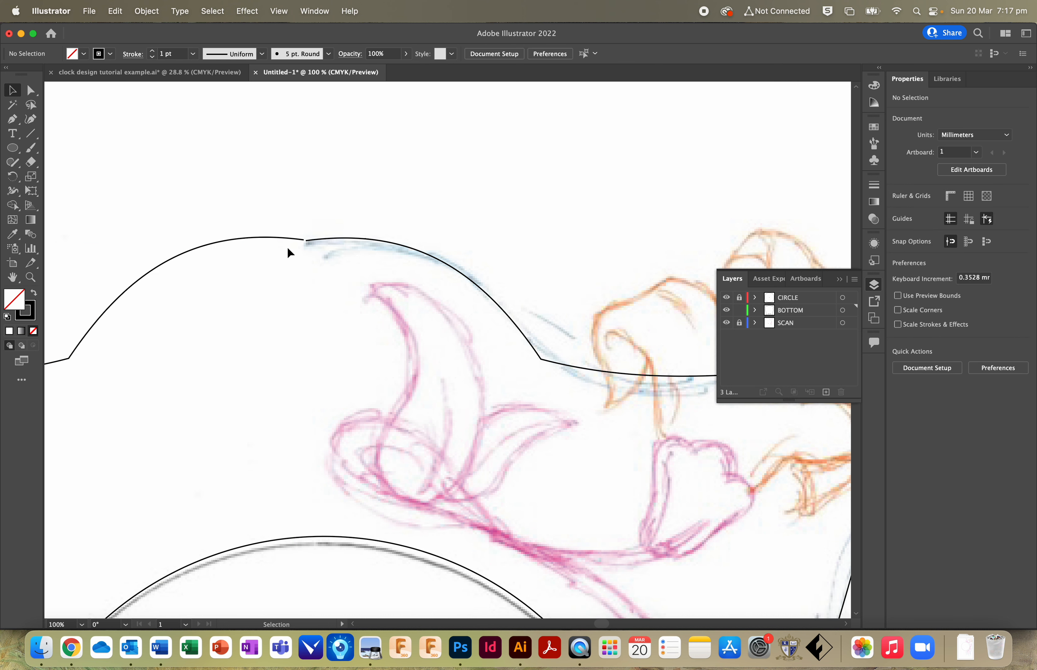
Step: Join the end points of the two outline halves at the top centre of the BOTTOM layer's clock shape
drag(292, 207, 331, 268)
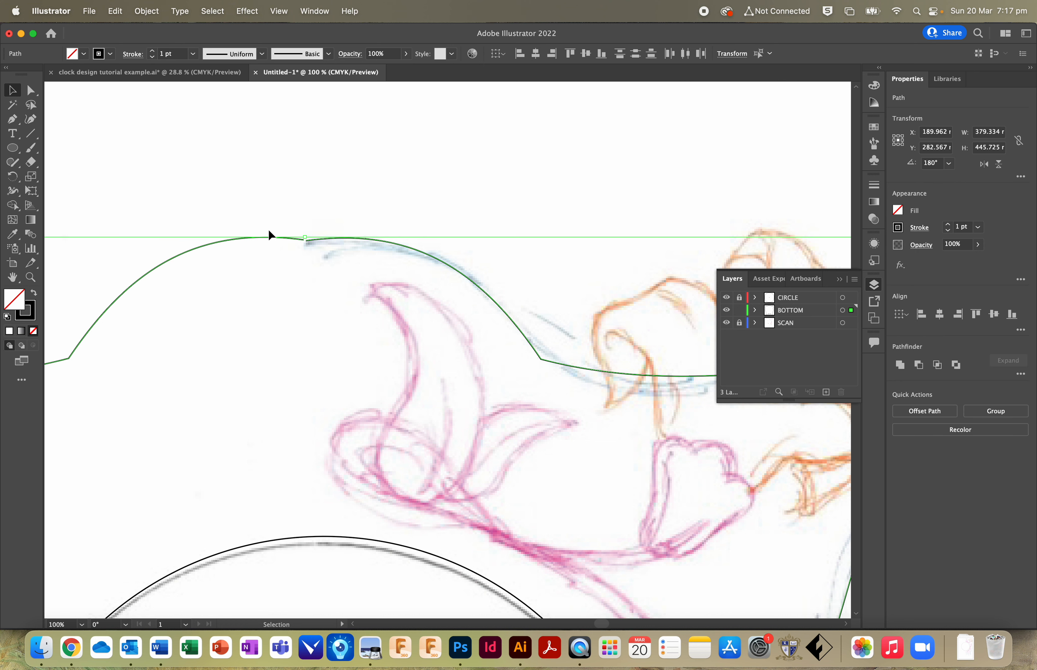
drag(232, 174, 331, 272)
click(270, 349)
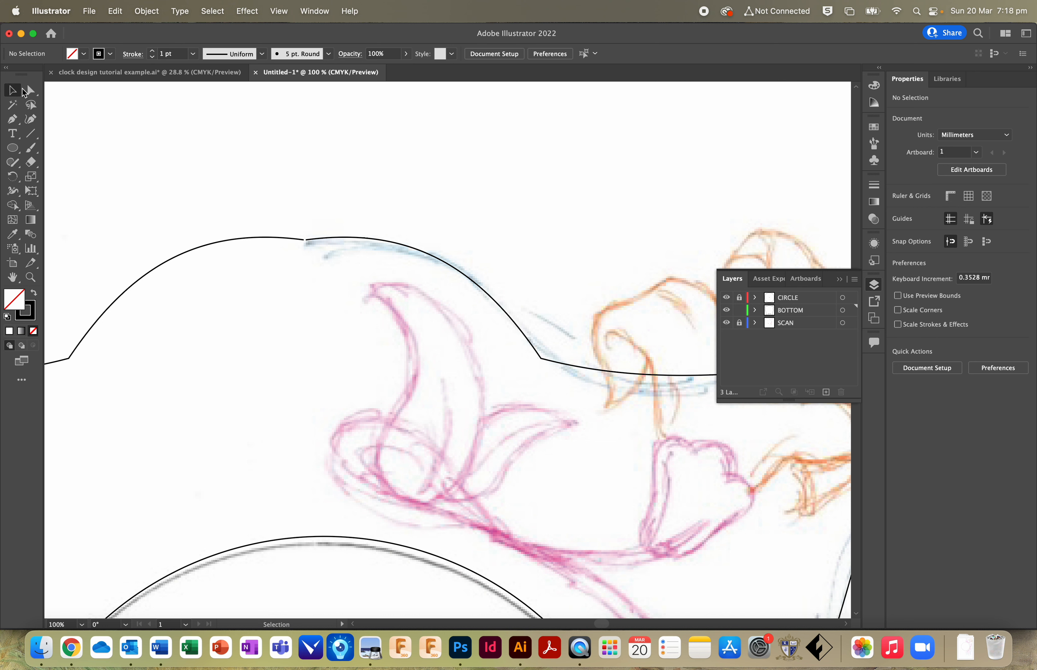
click(36, 93)
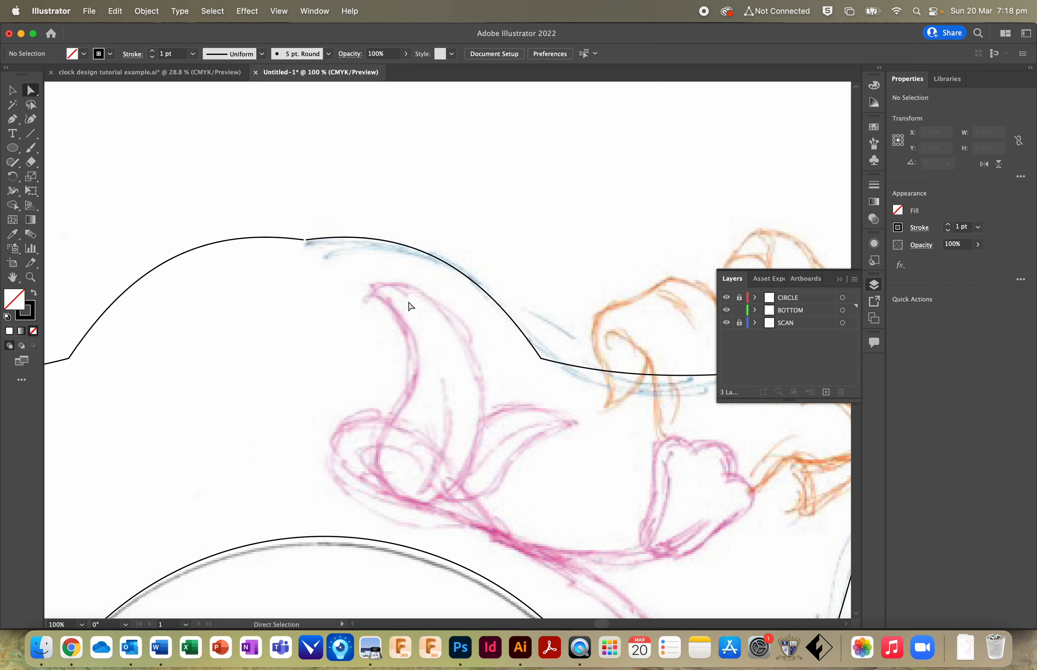
click(305, 240)
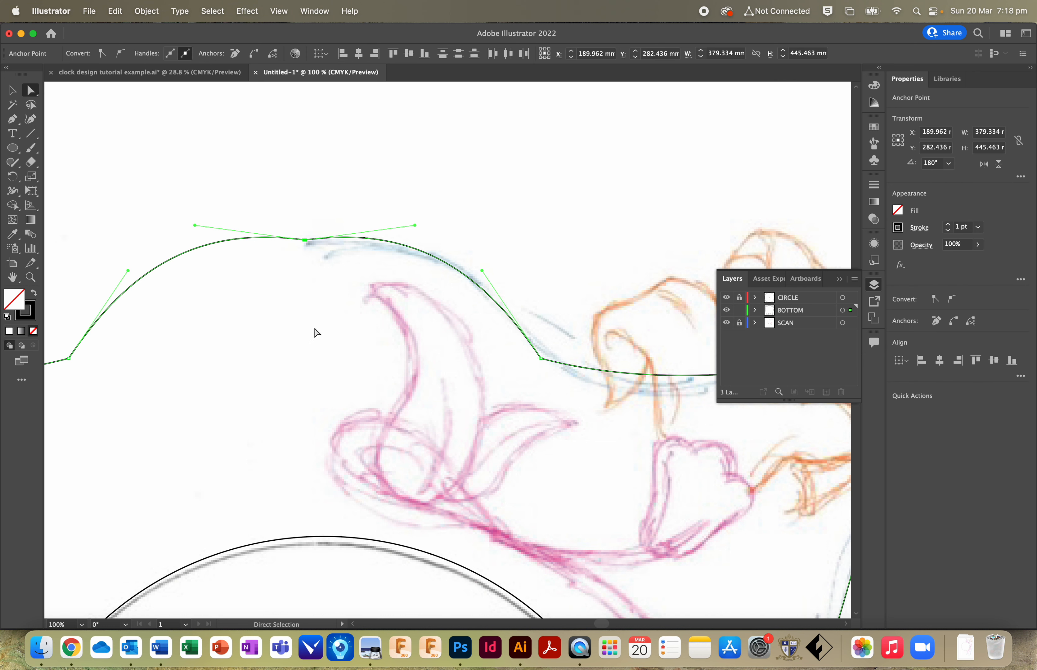
key(super)
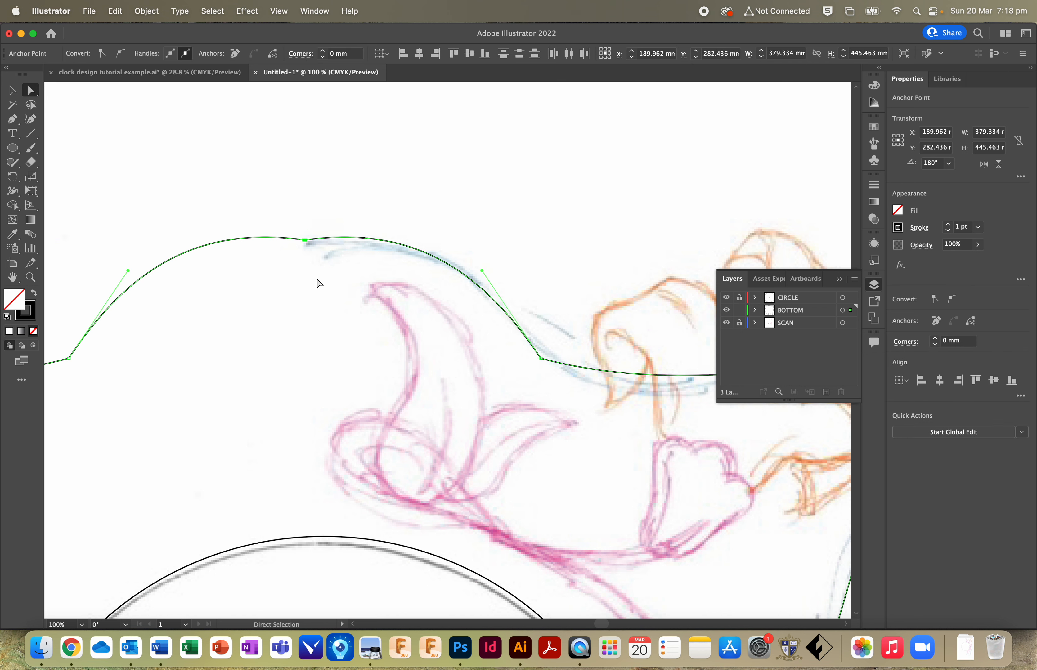
click(288, 348)
Step: Join the end points of the two outline halves at the bottom centre, between the curls, and check the nearby anchors
scroll(294, 340, down, 20)
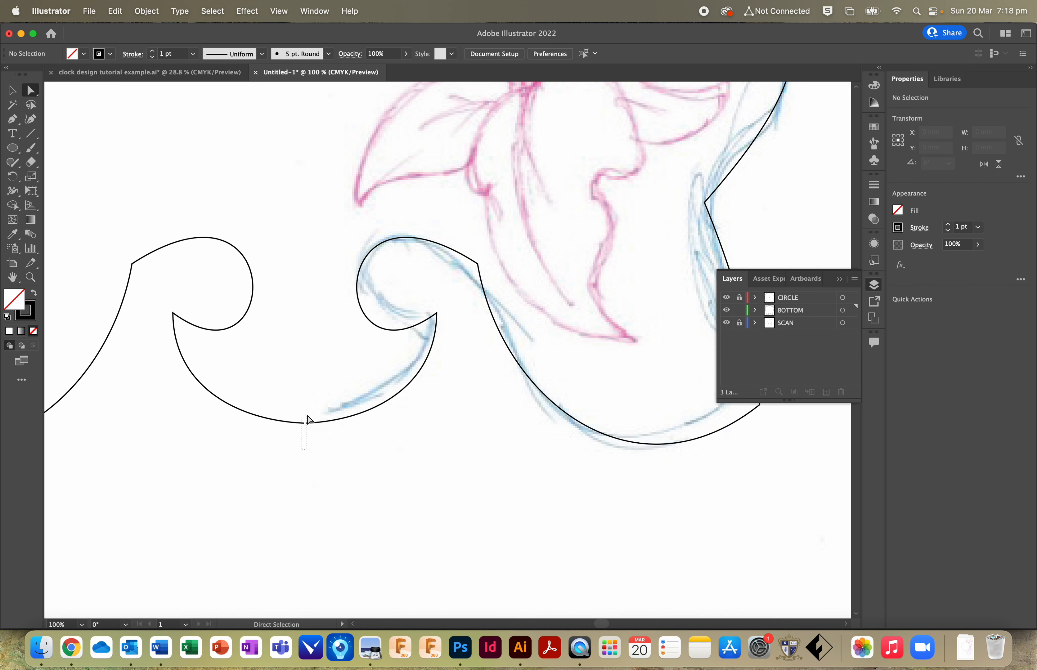
click(305, 423)
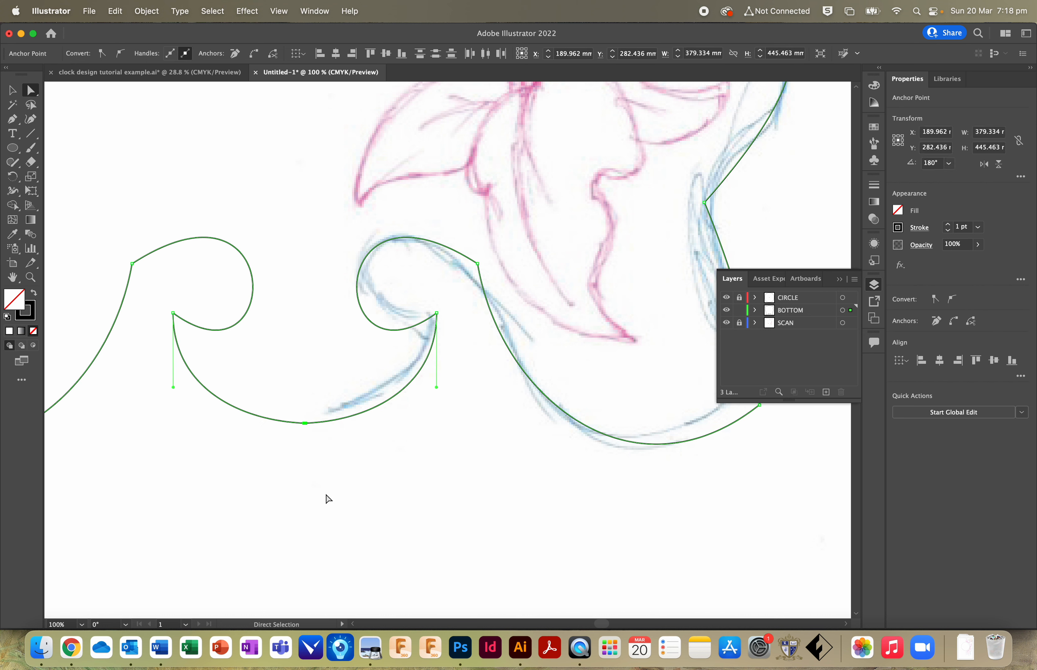
click(348, 482)
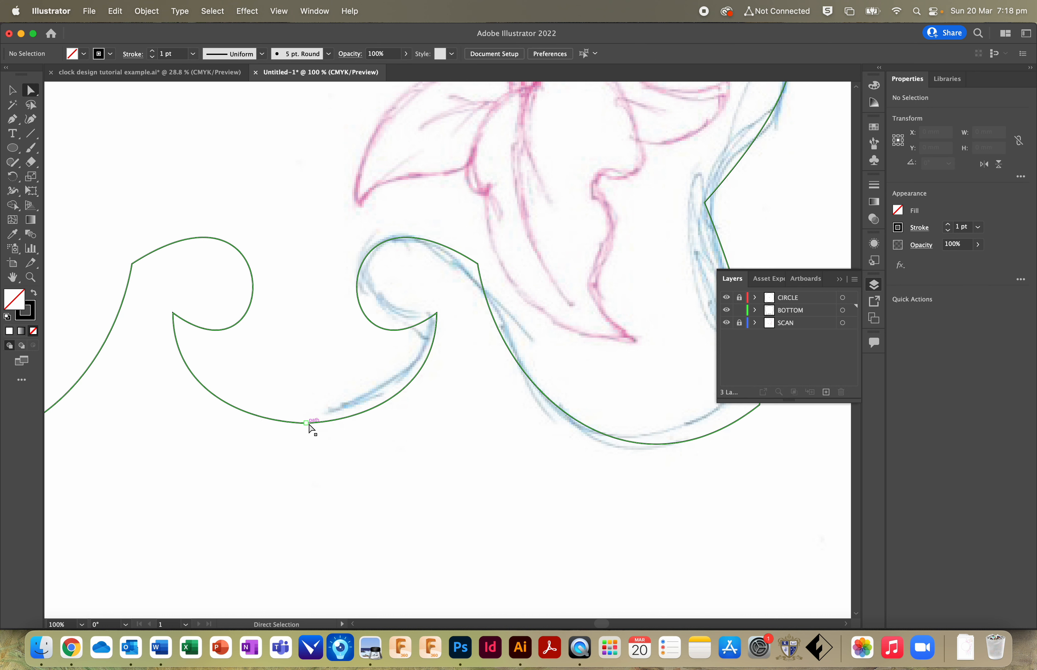
drag(297, 465, 312, 416)
key(super)
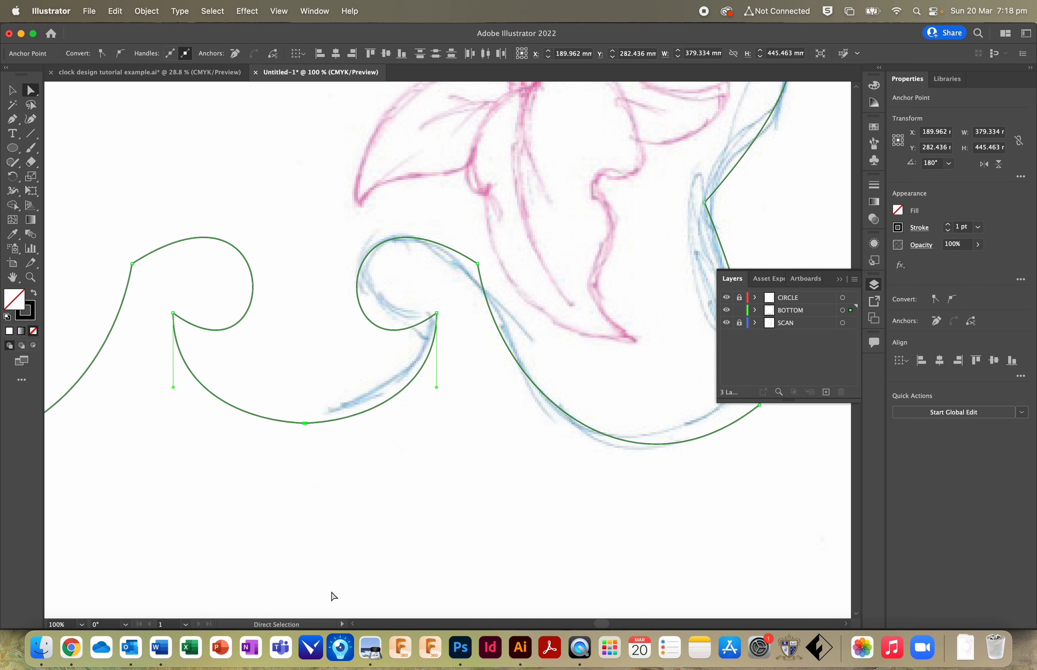
click(273, 506)
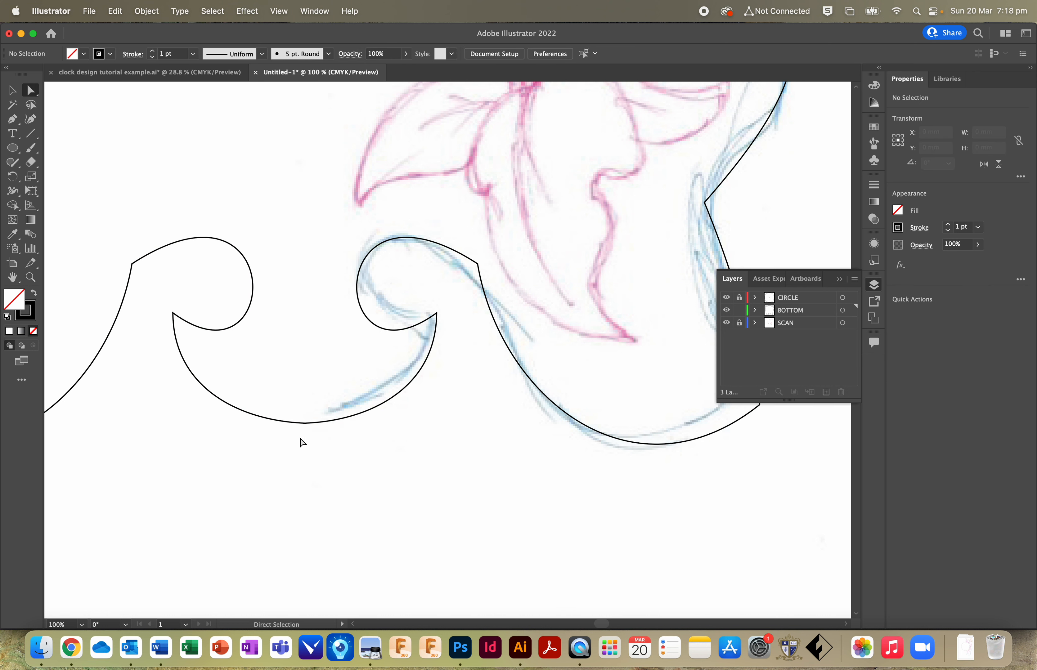
drag(355, 212, 537, 345)
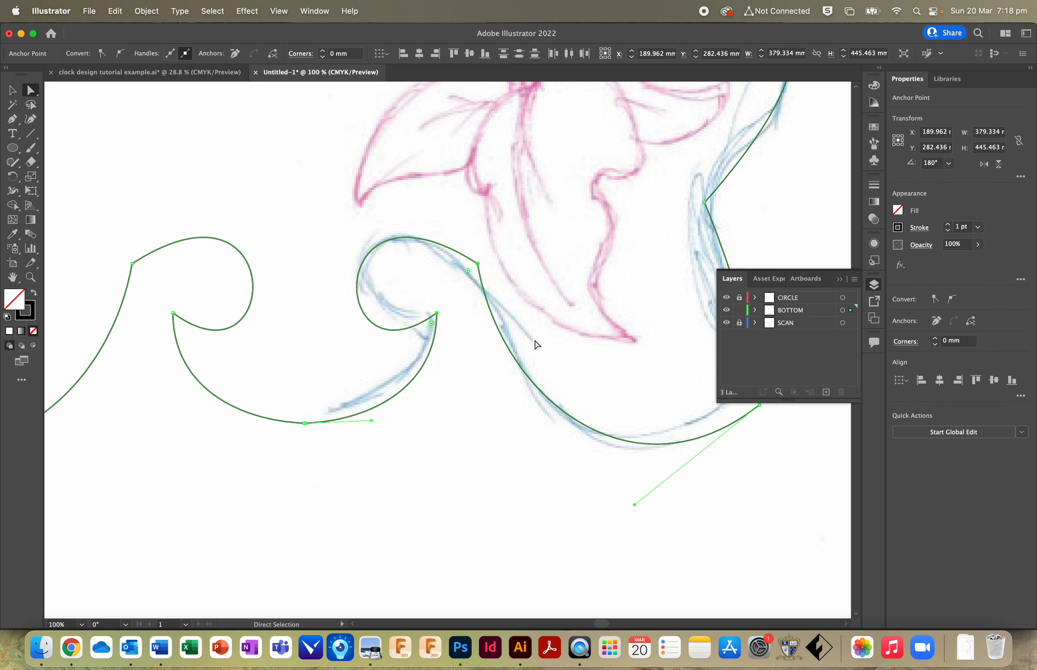
click(176, 458)
click(304, 423)
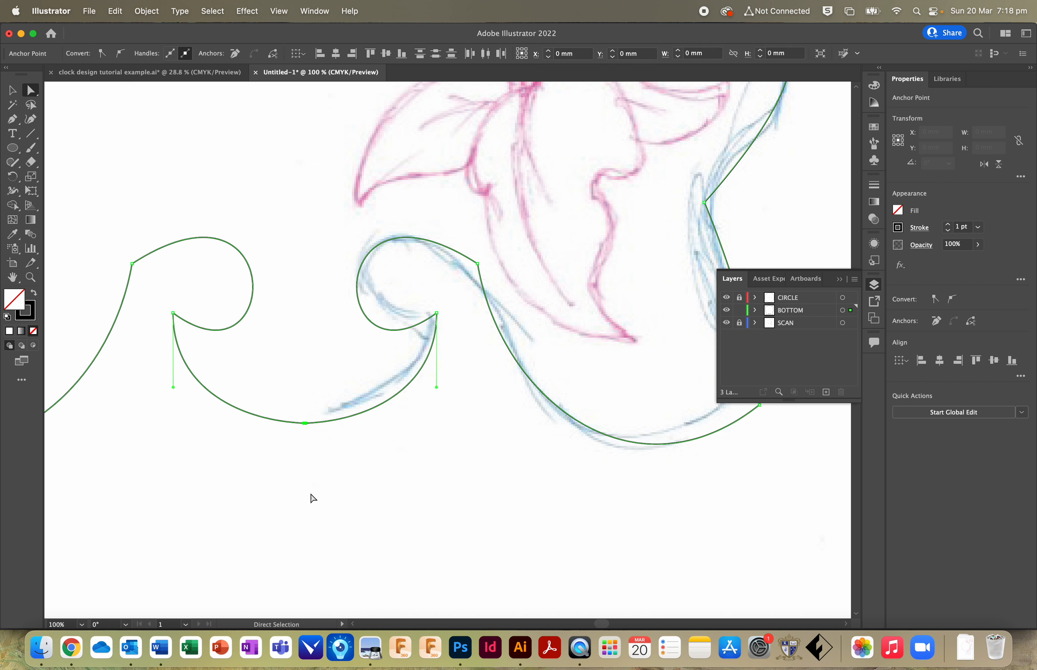
Step: Fit the whole artboard in view, hide the SCAN layer and deselect the mirrored outline
scroll(257, 482, down, 1)
double_click(13, 278)
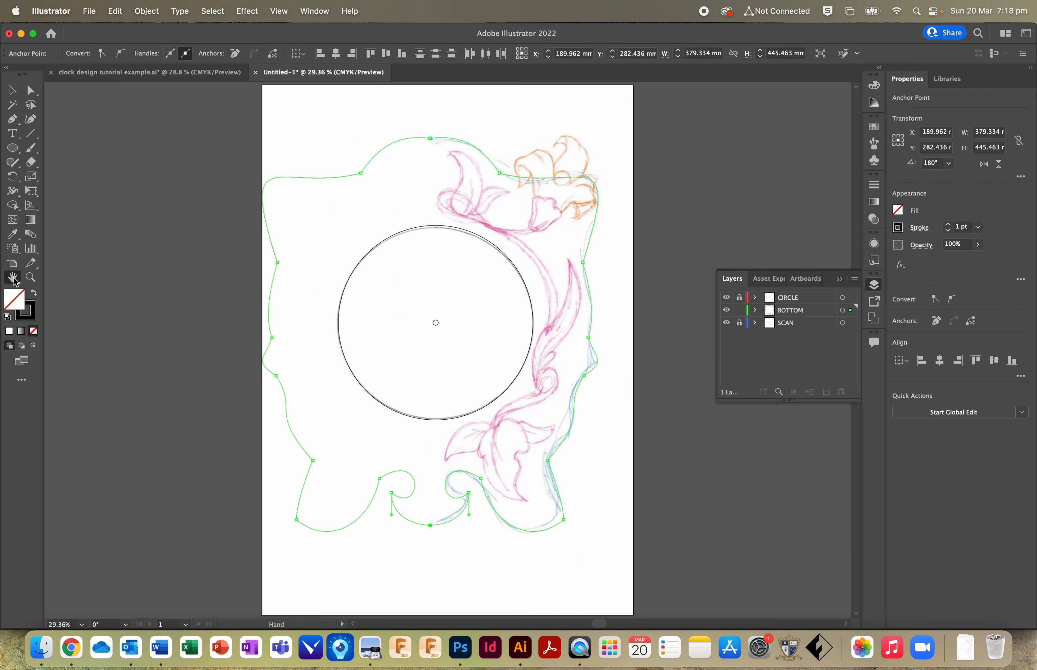
click(12, 90)
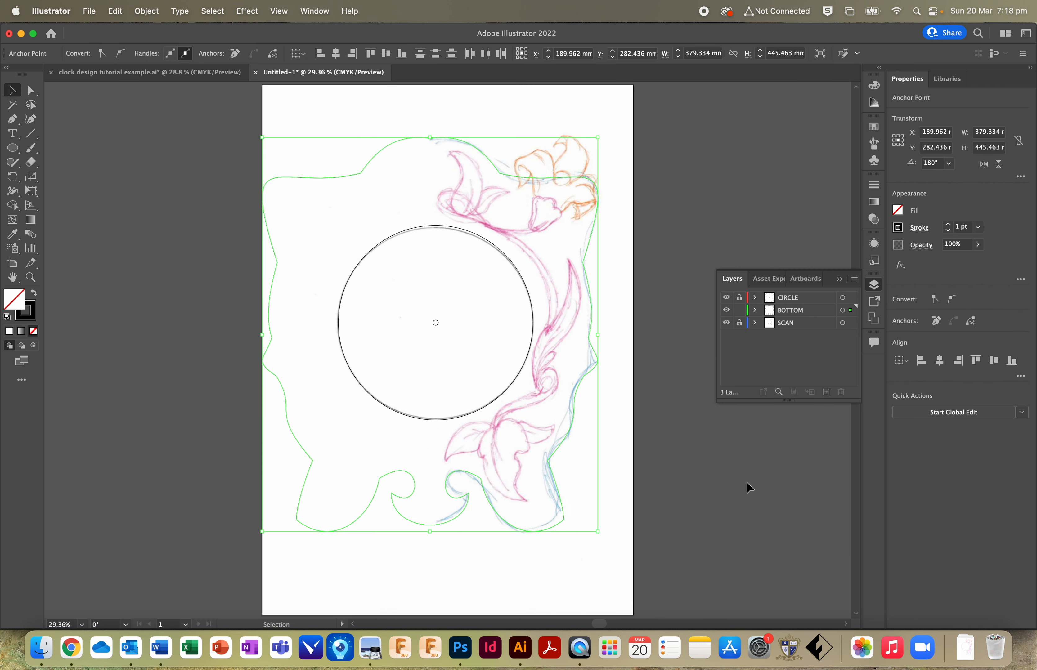
click(726, 323)
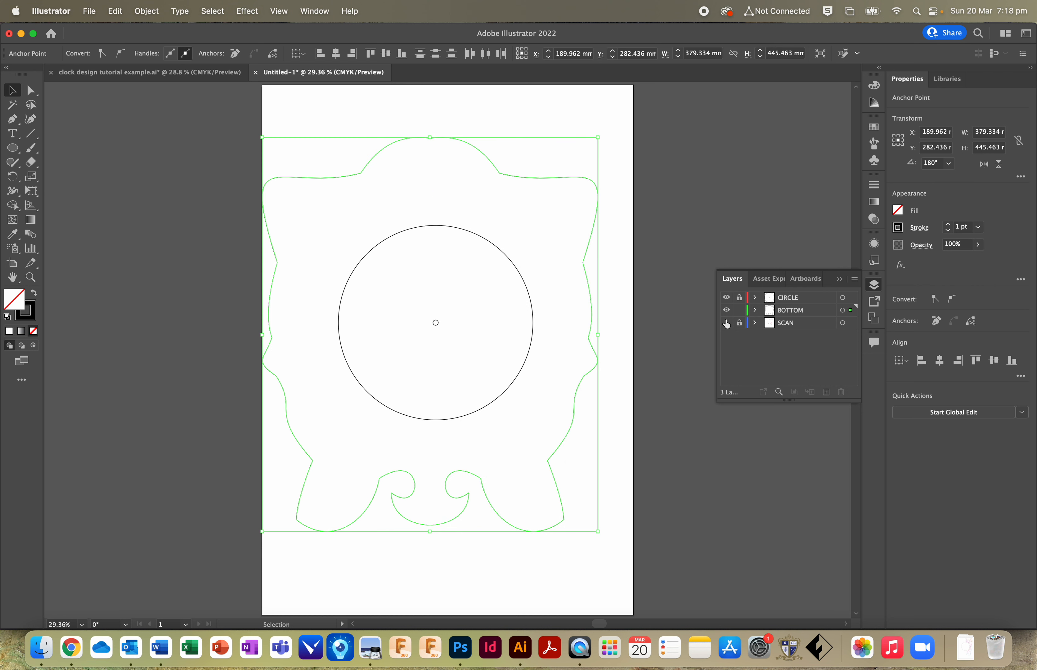
click(64, 149)
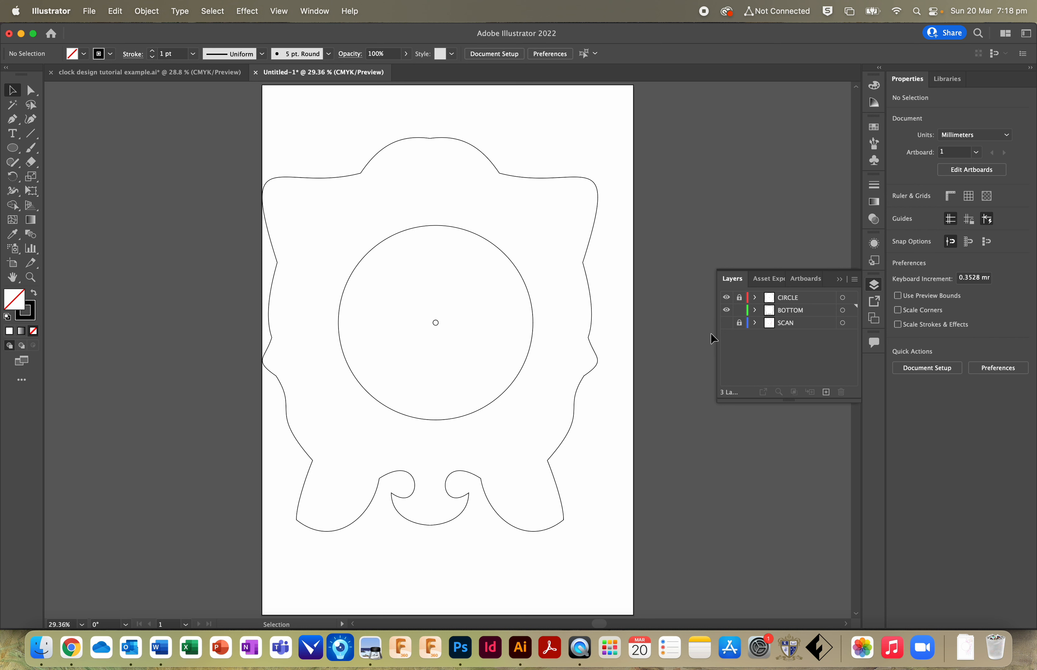
Step: Switch to the clock design tutorial example document, show the scan and Layer 4 layers, and make Layer 4 active
click(205, 72)
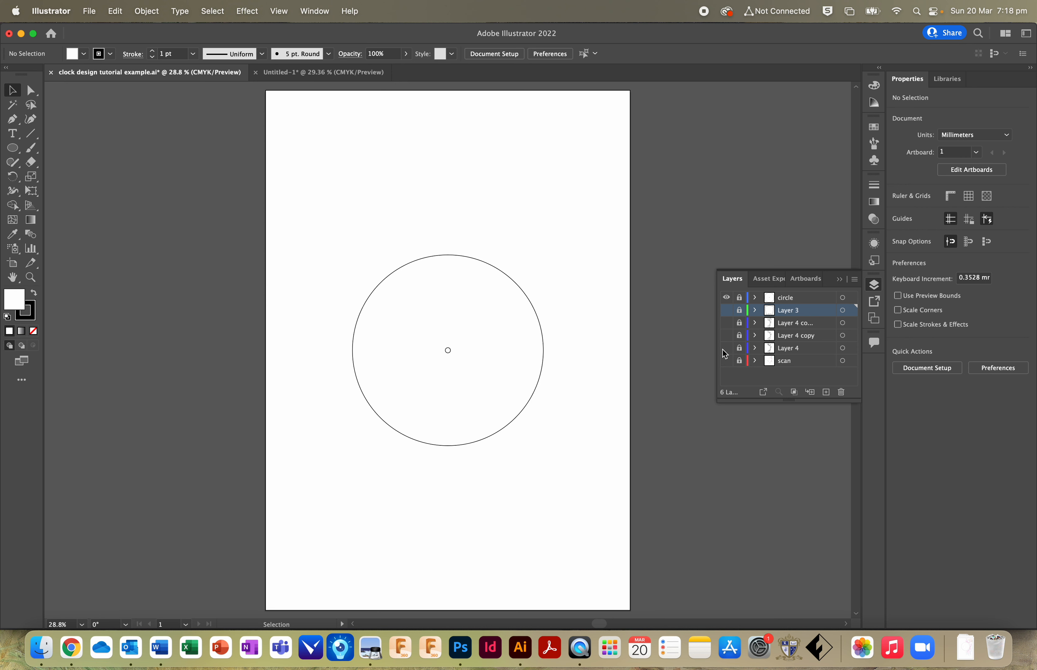
click(726, 348)
click(726, 348)
click(726, 361)
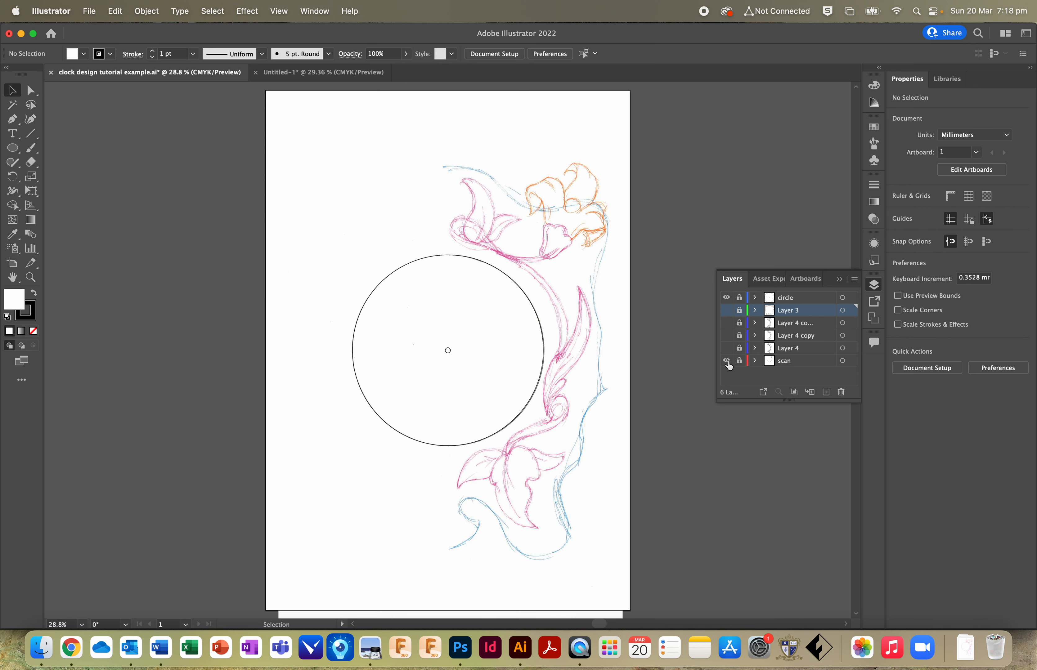
click(727, 360)
click(727, 349)
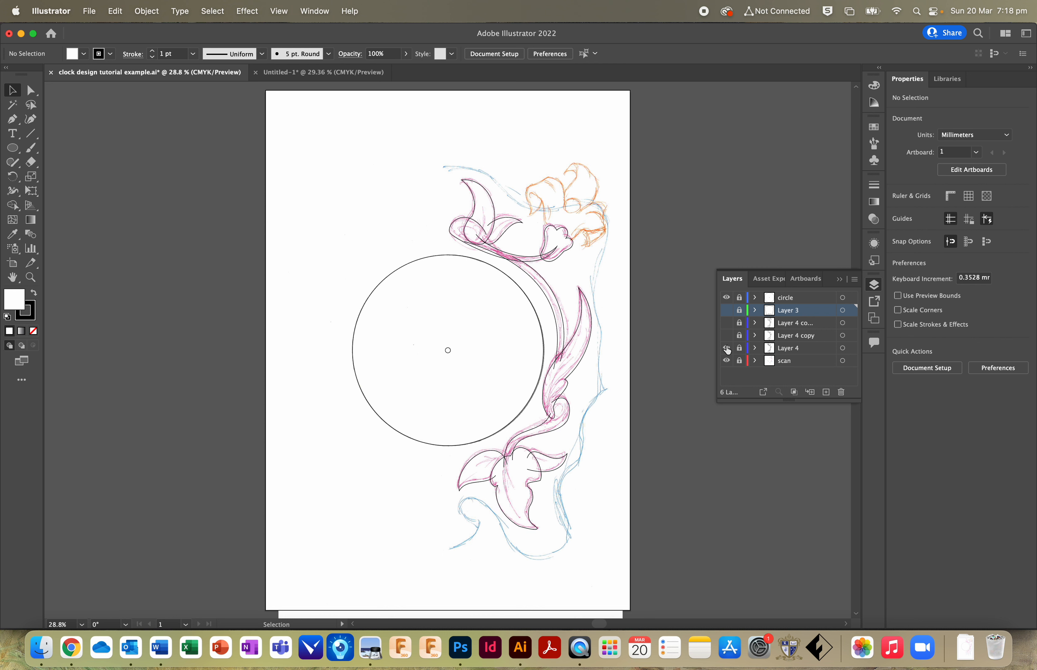
click(807, 354)
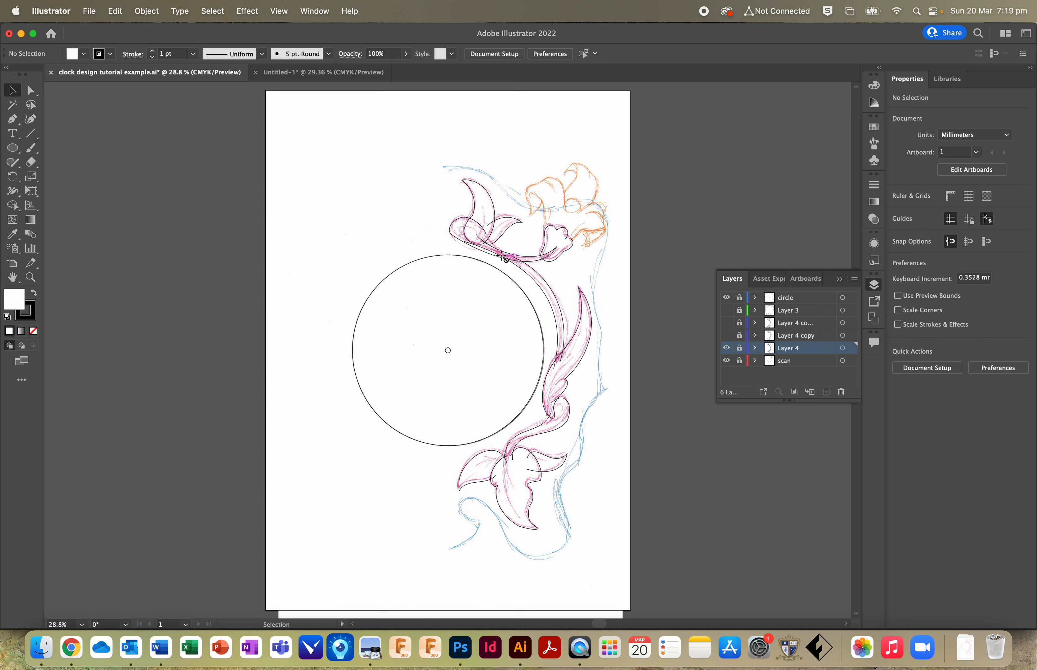
Step: Compare Layer 4's traced vine lines with the sketch by toggling the scan layer, leaving the scan hidden
click(727, 361)
click(727, 365)
click(728, 365)
click(727, 366)
click(727, 365)
click(728, 365)
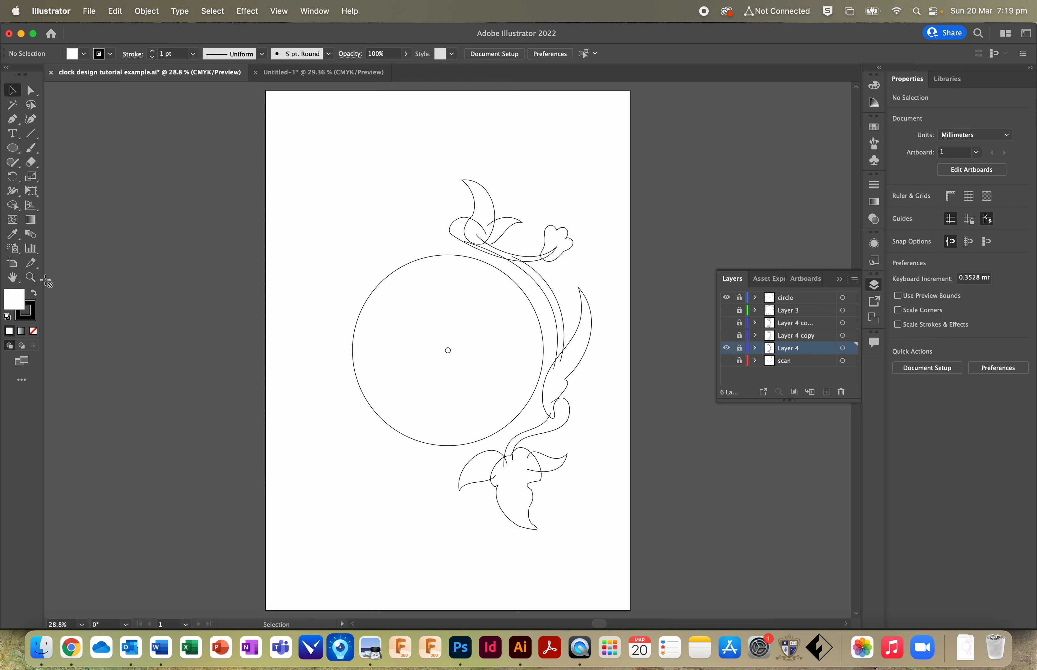
Step: Examine at 150% zoom where the stem, curl and leaf lines overlap above the clock face
click(31, 277)
click(519, 251)
click(455, 344)
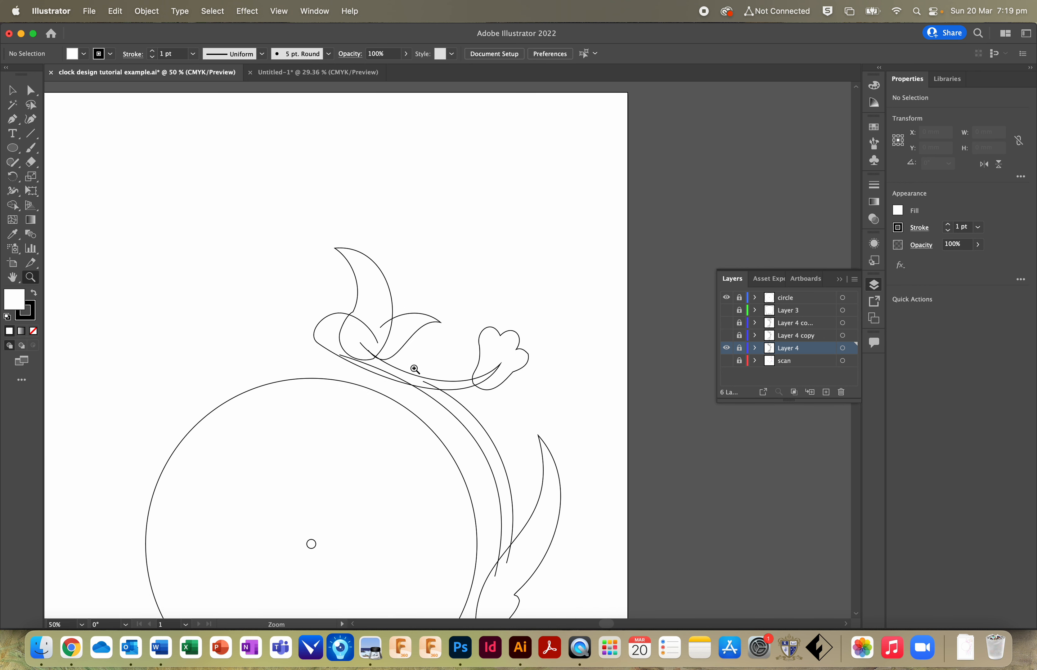
click(412, 368)
click(409, 374)
click(418, 326)
scroll(533, 312, up, 5)
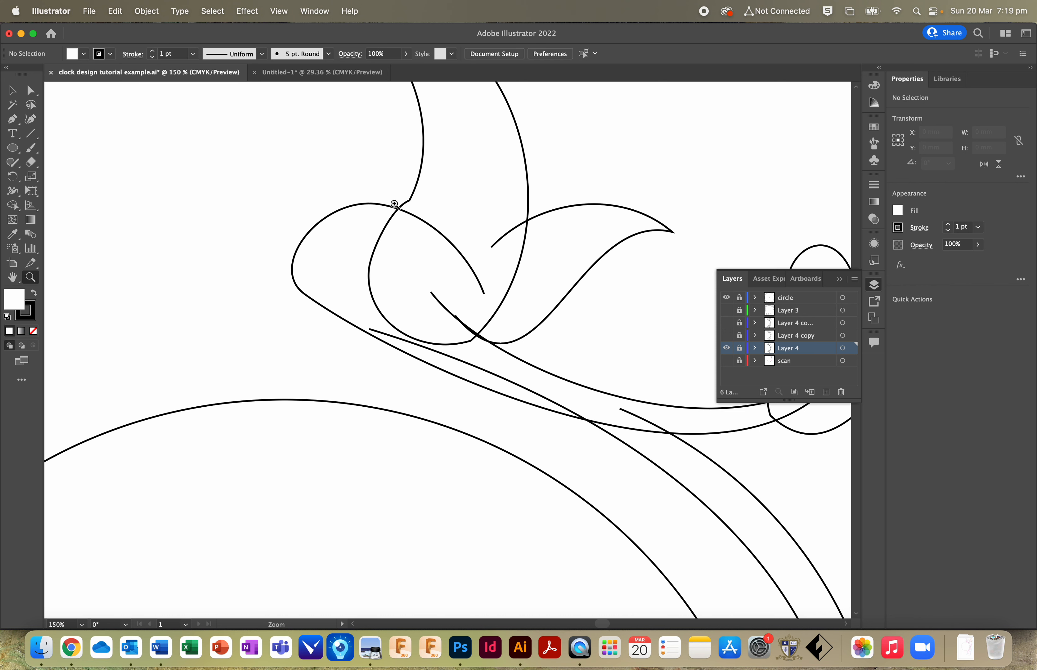
scroll(527, 314, down, 1)
scroll(527, 313, down, 5)
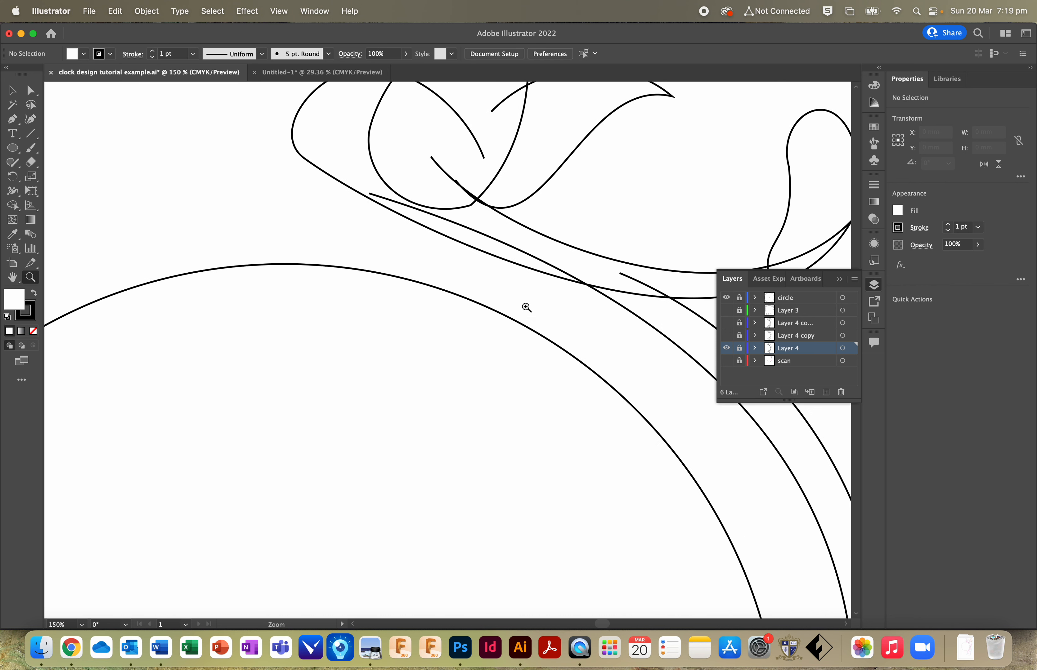
scroll(371, 271, up, 4)
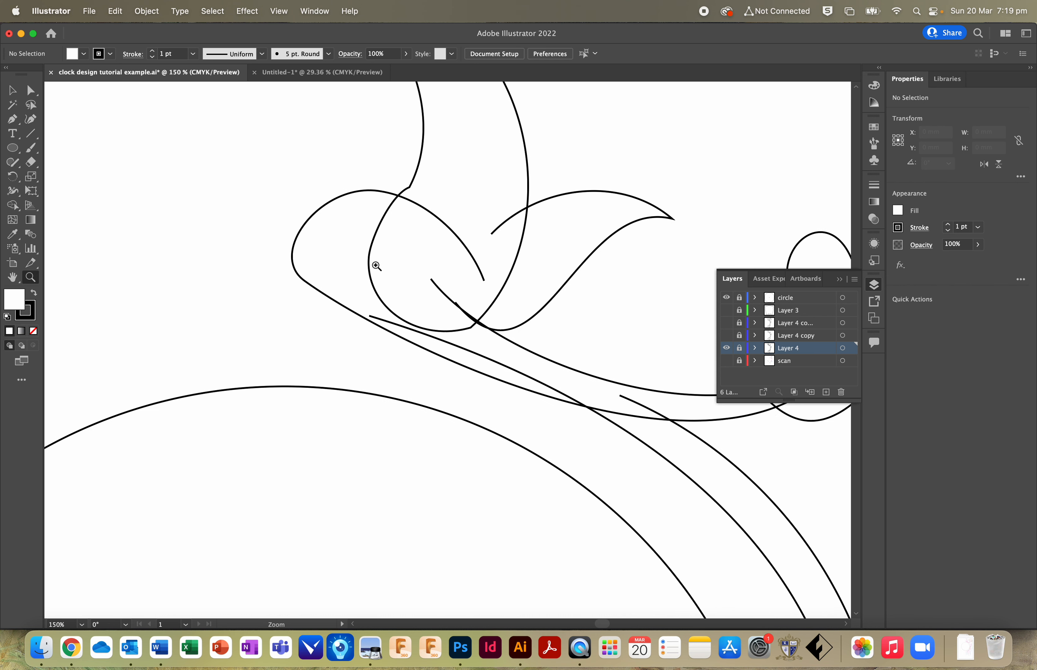
Step: Unlock Layer 4 and use Scissors to cut the curled stem outline at the leaf crossings and the long stem line where it crosses the curled stem
click(31, 164)
mouse_move(31, 166)
mouse_down()
mouse_move(76, 183)
mouse_move(57, 165)
mouse_move(66, 165)
mouse_move(31, 164)
mouse_move(73, 182)
mouse_up()
click(739, 349)
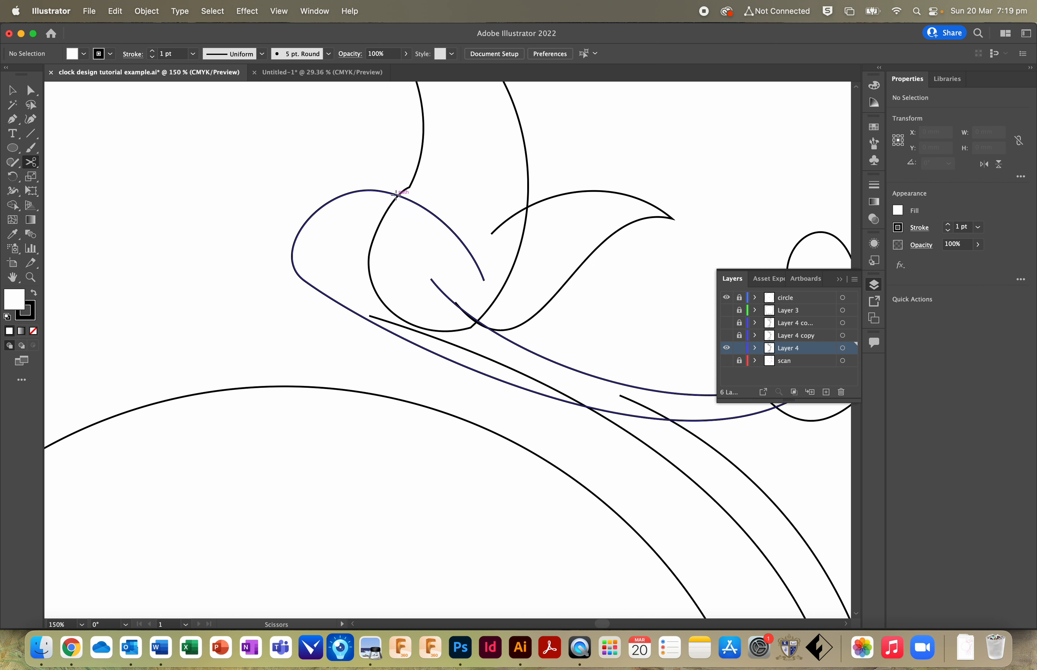
click(397, 194)
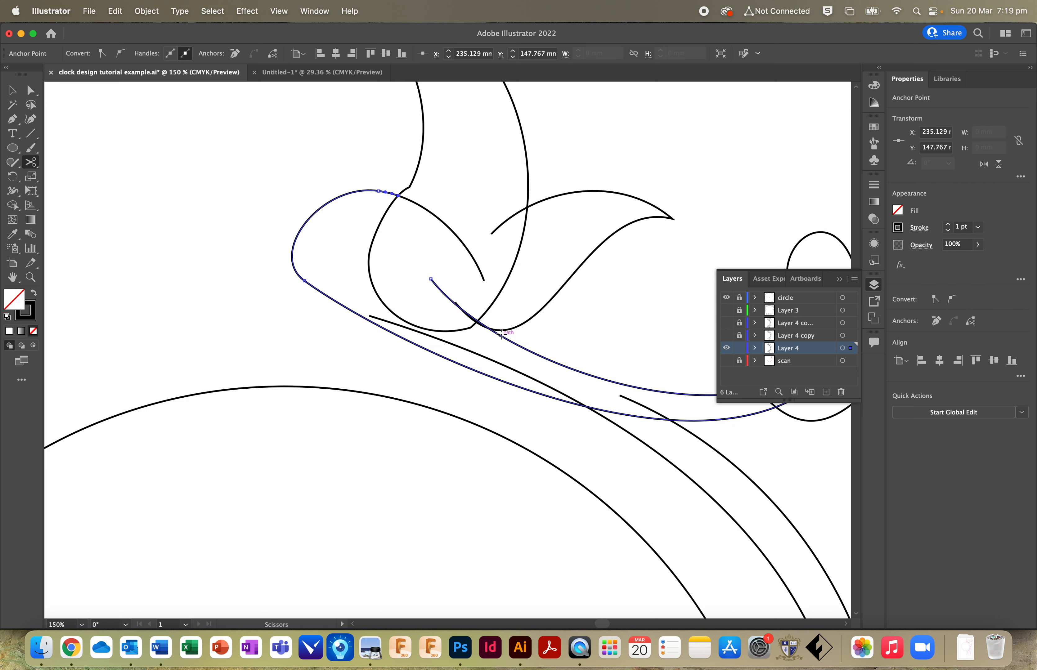
click(586, 407)
click(625, 437)
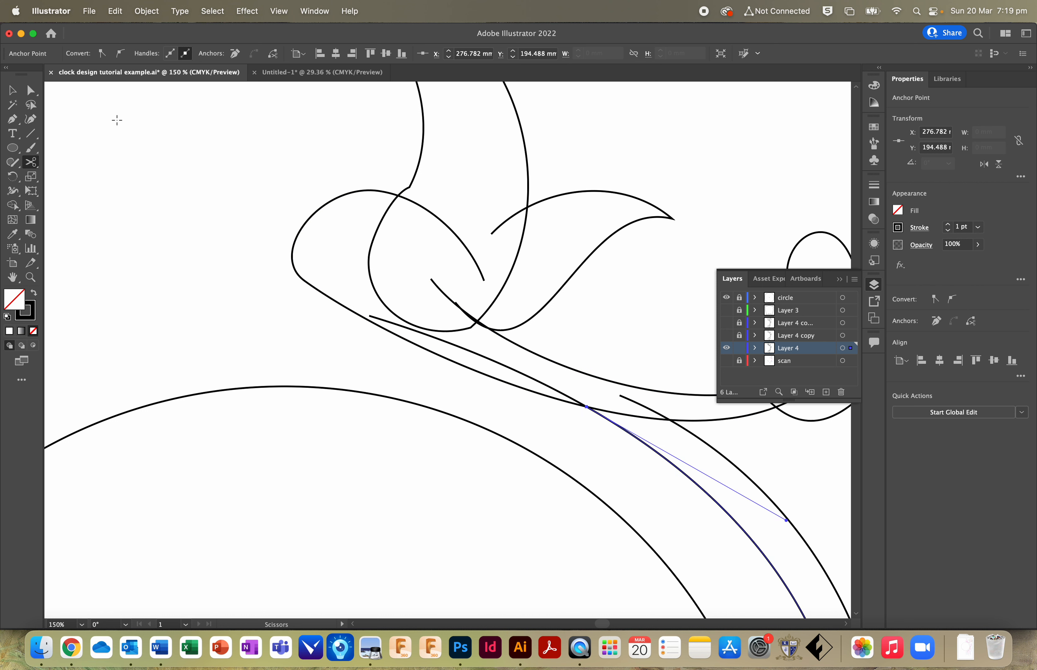
Step: Delete the cut segment of the curl that runs inside the large upright leaf
click(30, 91)
click(342, 310)
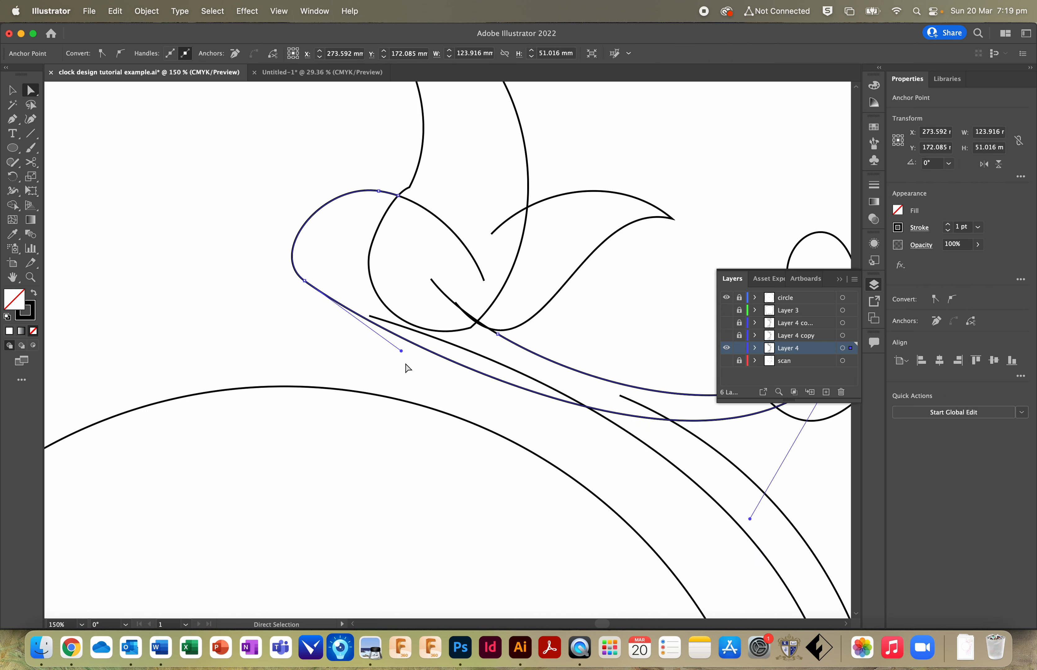
click(416, 228)
click(429, 206)
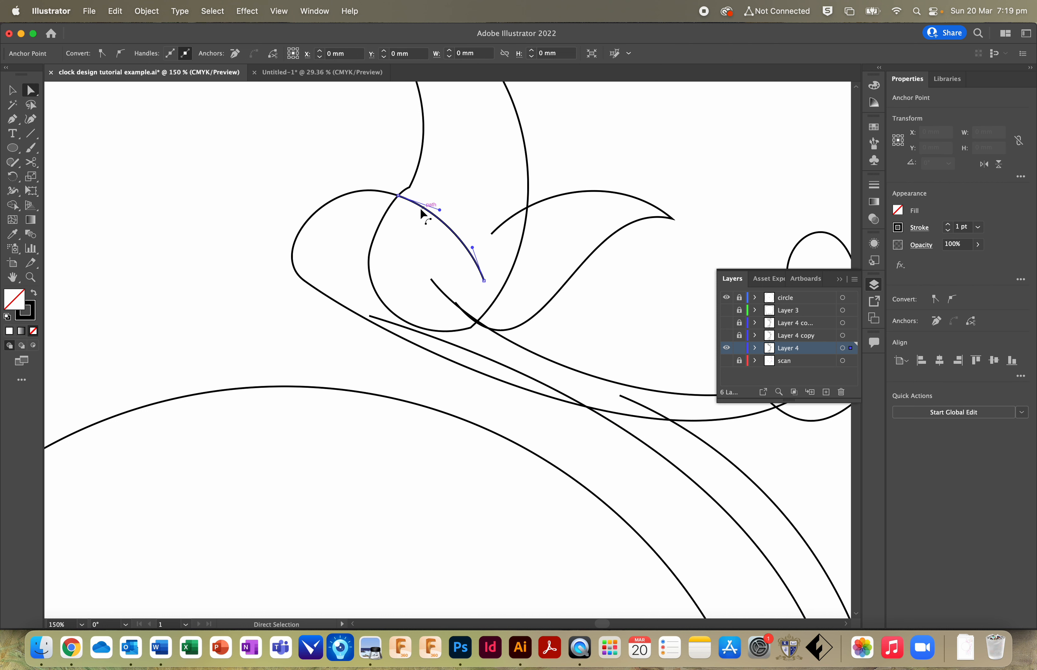
key(Delete)
key(Delete)
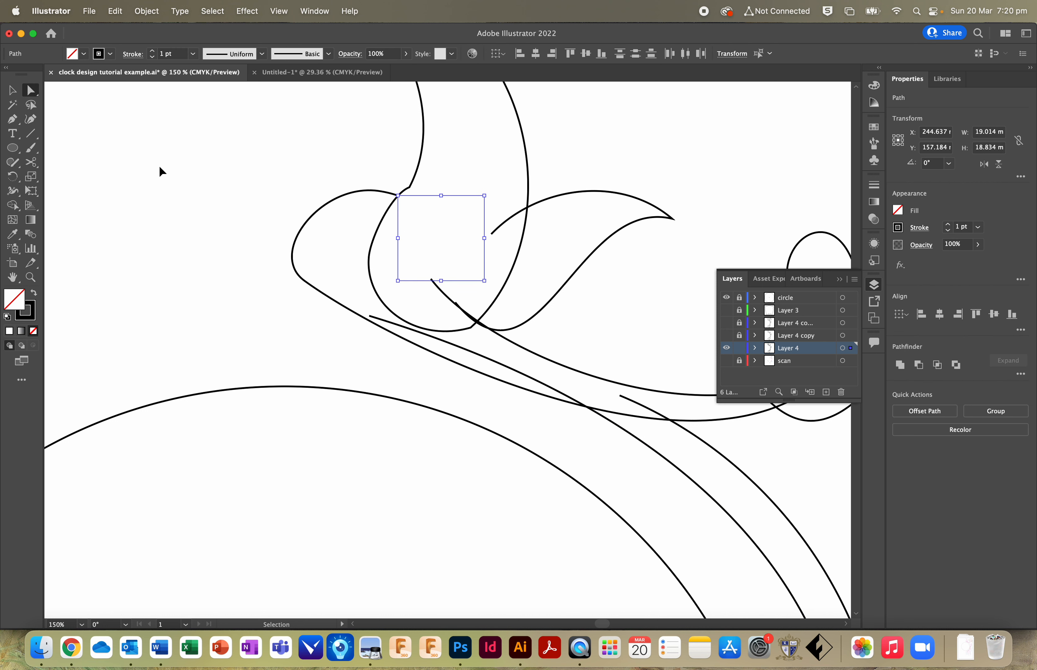
Step: Cut the large upright leaf's outline with Scissors where it crosses the upper edge of the smaller side leaf
click(384, 227)
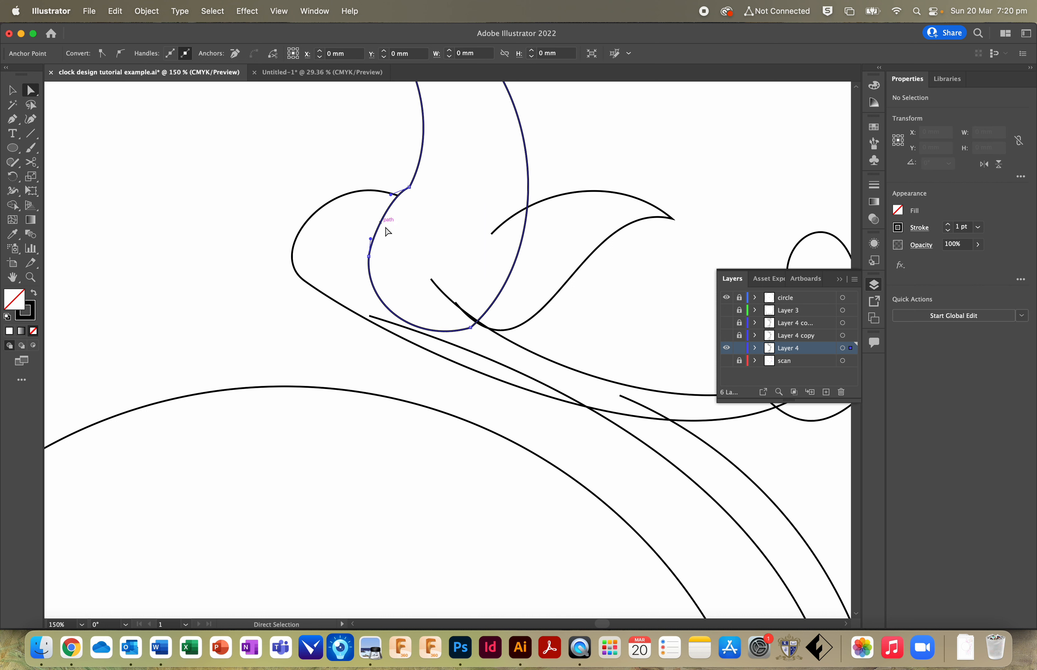
click(33, 162)
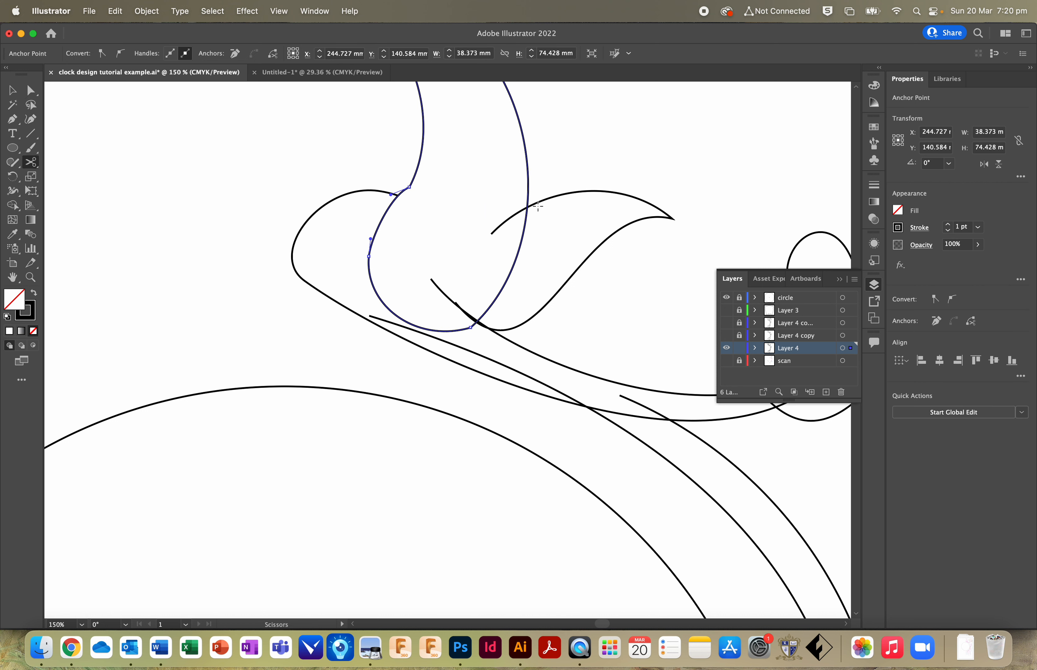
click(527, 208)
click(30, 91)
click(499, 227)
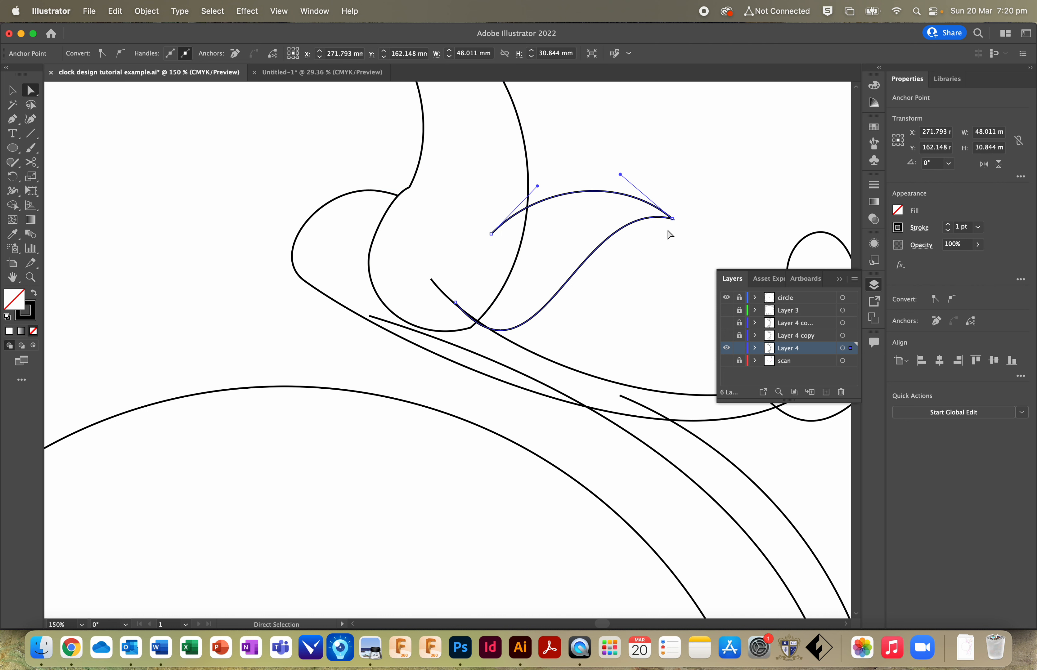
click(318, 254)
click(517, 214)
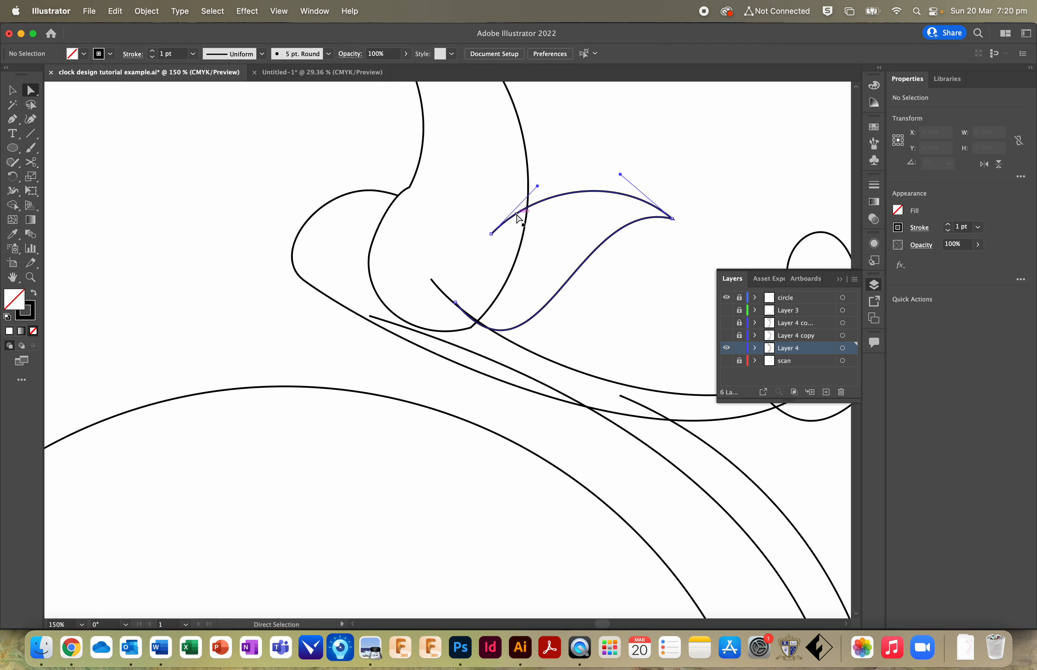
click(525, 223)
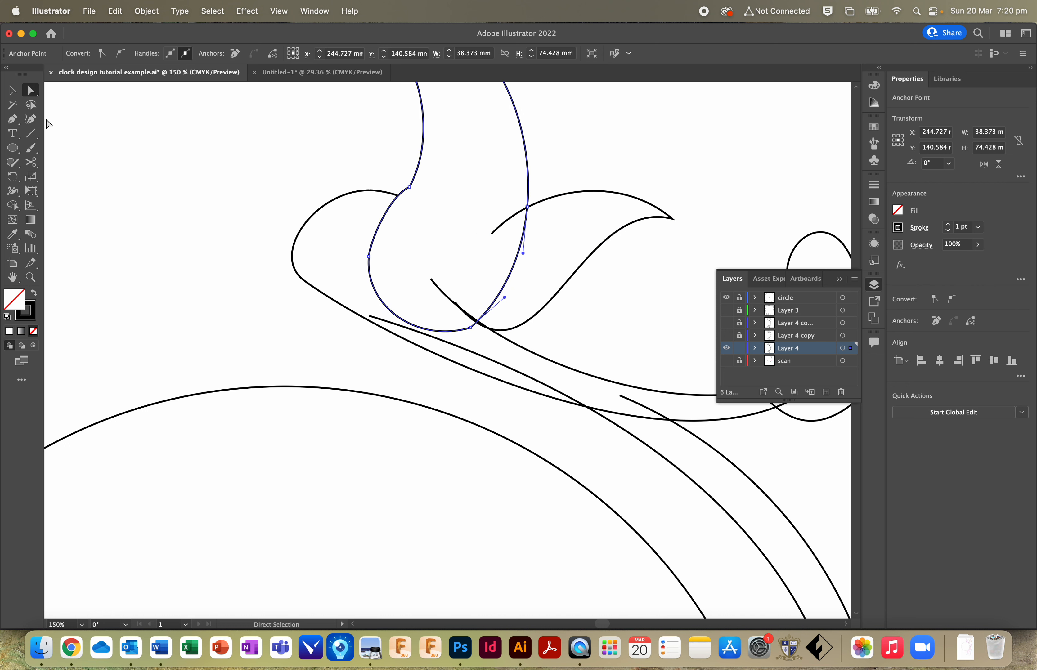
Step: Cut the upright leaf's outline near the end of the rounded curl and delete its lower loop
click(31, 162)
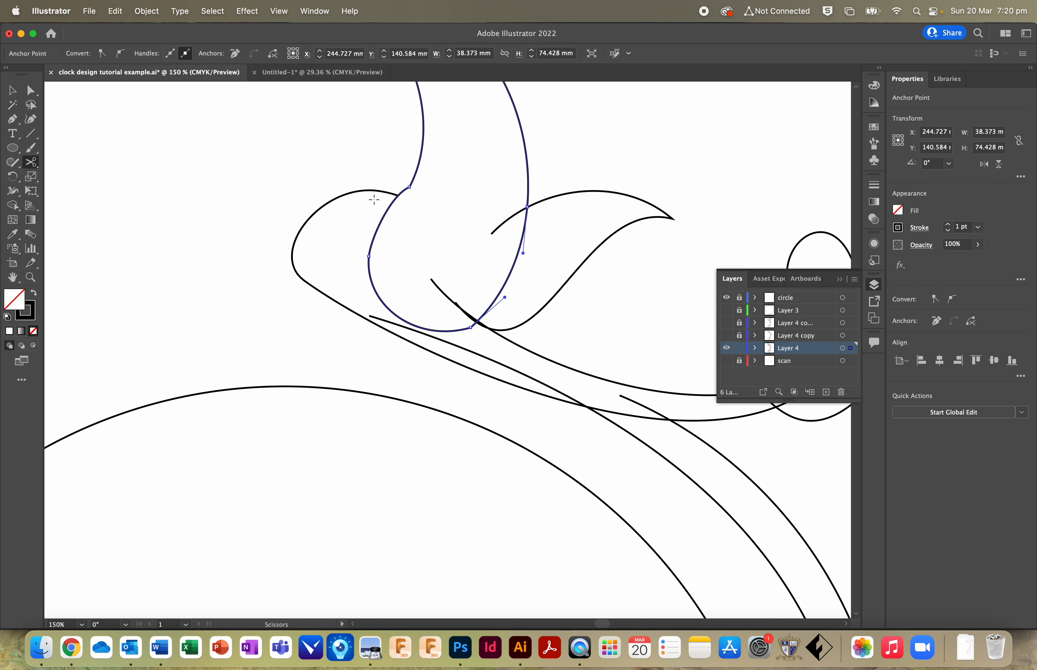
click(401, 192)
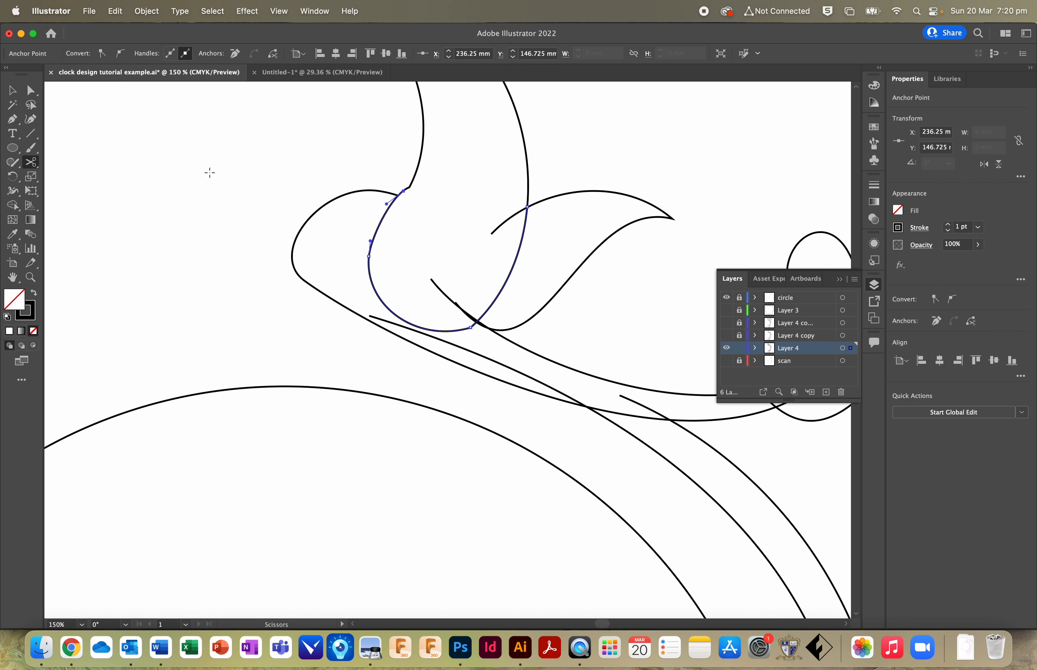
key(Delete)
key(Delete)
key(a)
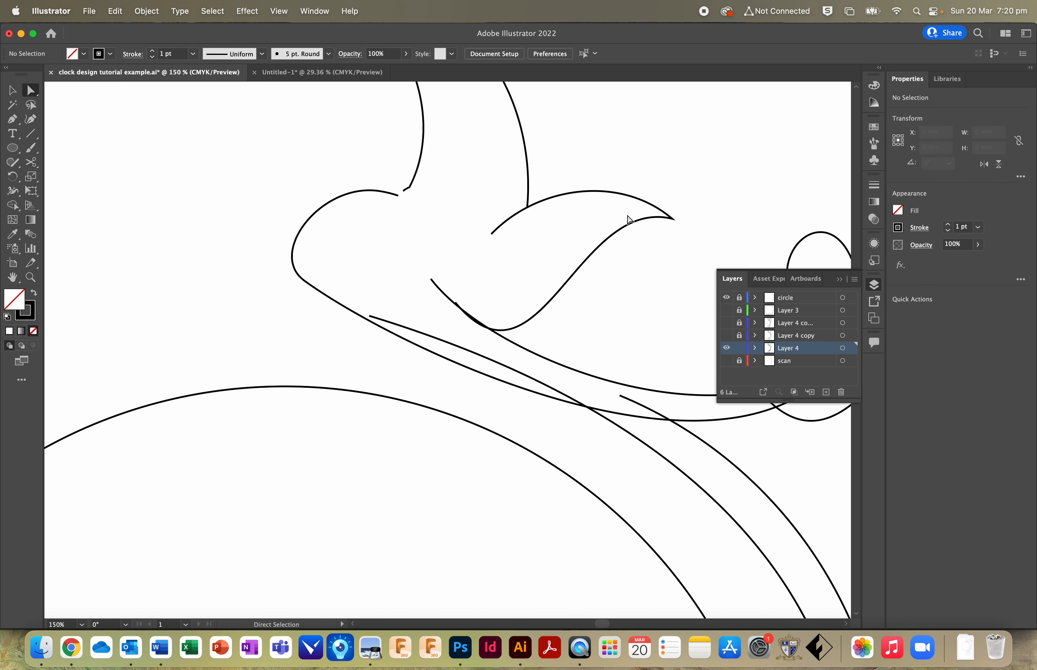
Step: Cut the side leaf's upper edge where it meets the upright leaf and delete the overhanging end
click(513, 222)
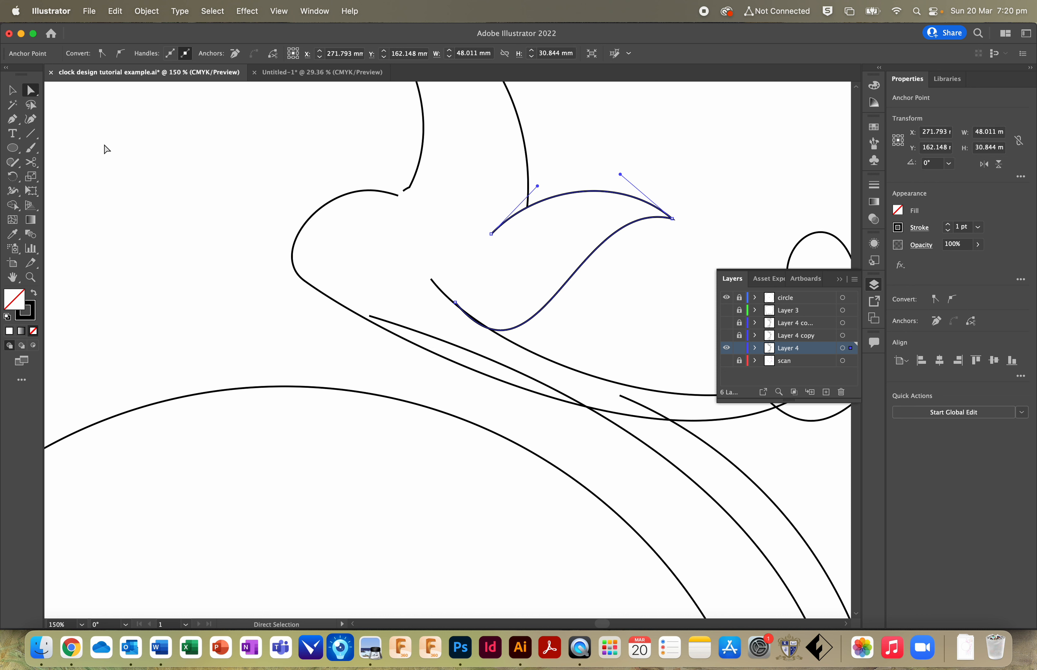
click(31, 162)
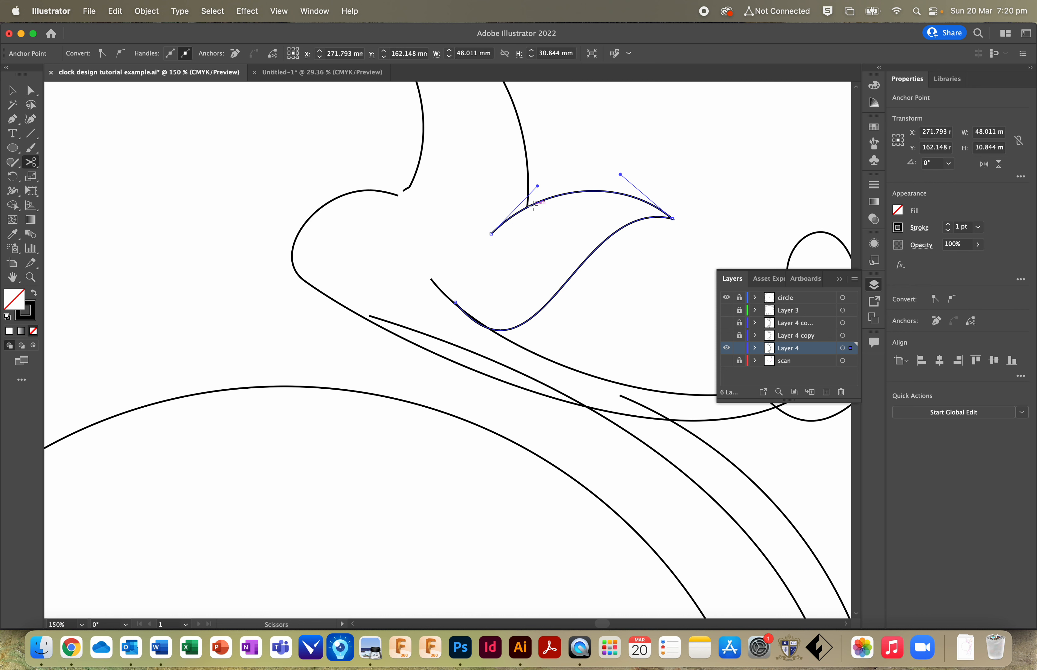
click(529, 204)
key(a)
click(475, 231)
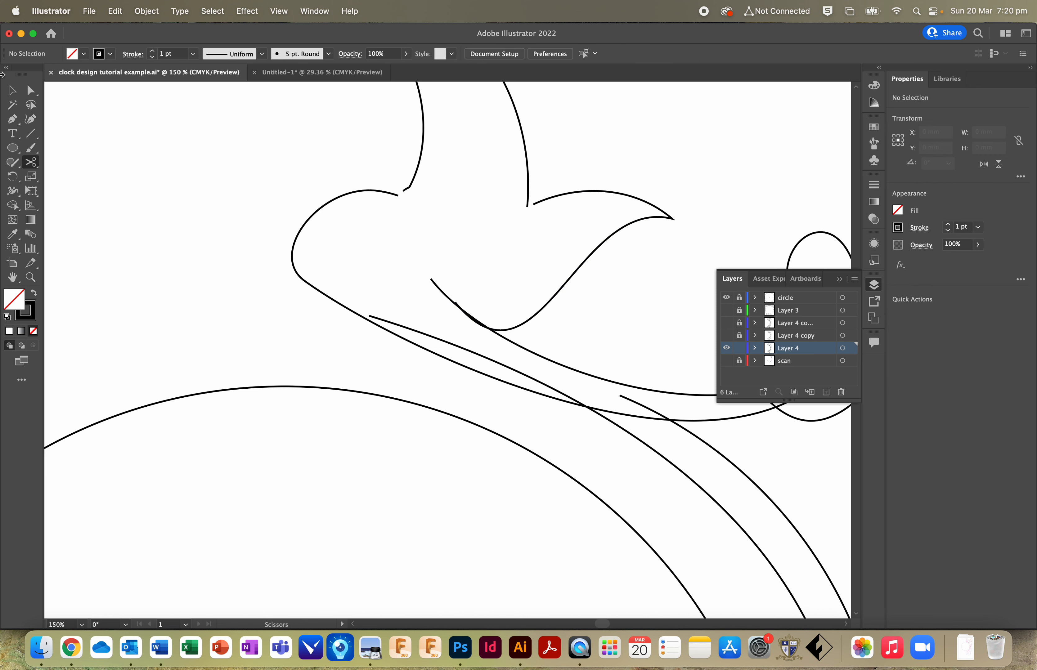
Step: Join the upright leaf's open ends to the side leaf's upper edge and to the rounded curl
click(27, 92)
drag(539, 207, 540, 208)
key(cmd+j)
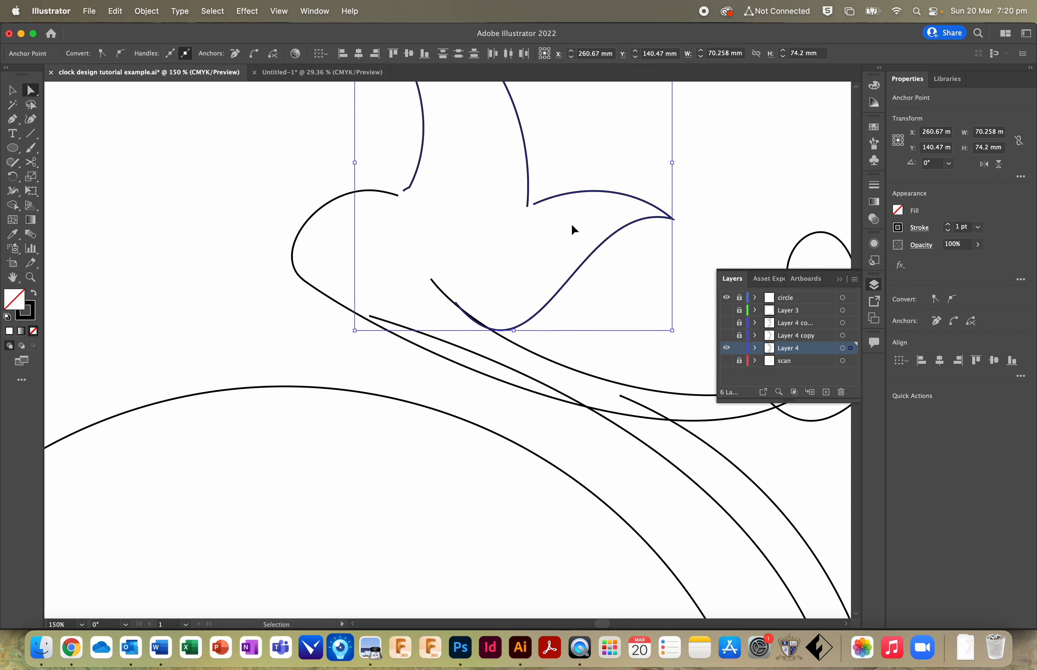
click(449, 254)
drag(389, 223, 407, 190)
key(cmd+j)
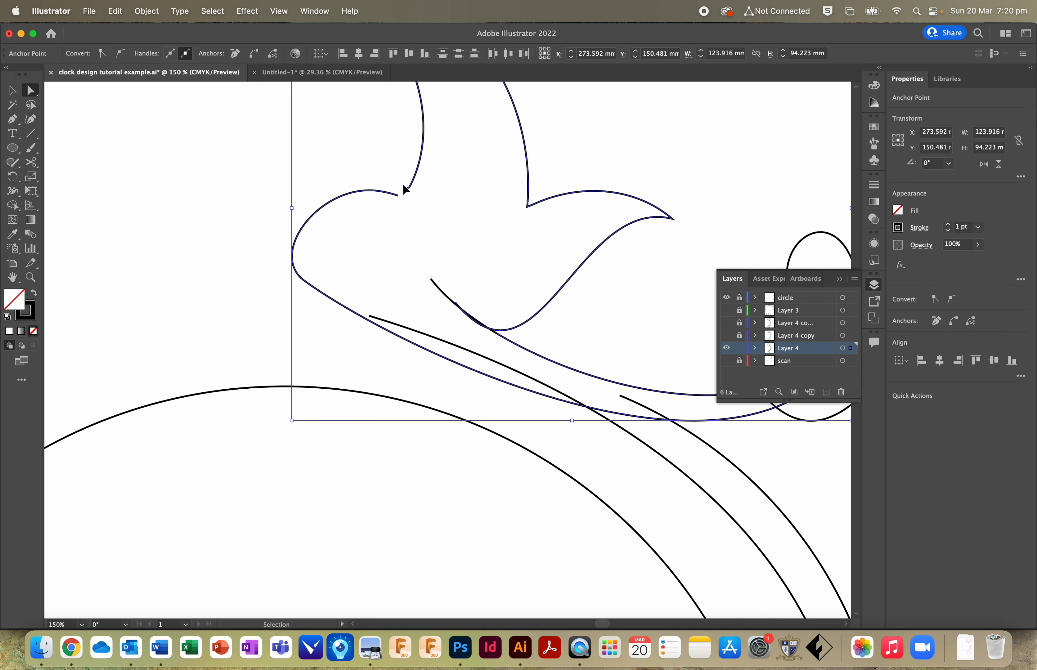
click(364, 269)
Step: Cut the inner stem line where it crosses the curl's lower line and delete the overhanging upper segment
scroll(424, 300, down, 2)
scroll(560, 301, down, 1)
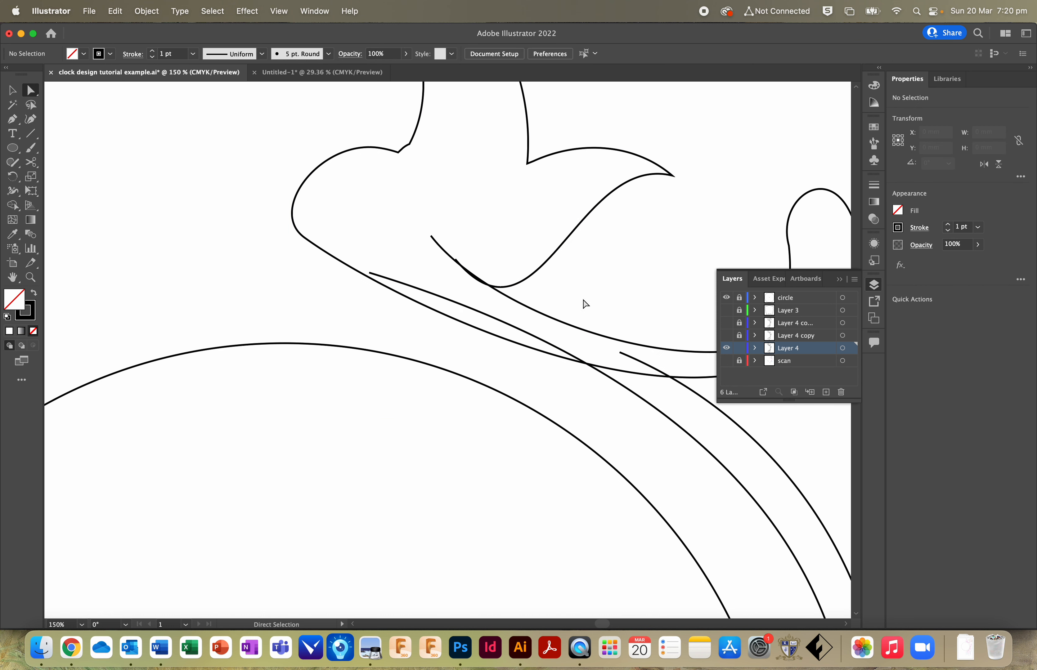
key(c)
click(595, 368)
key(a)
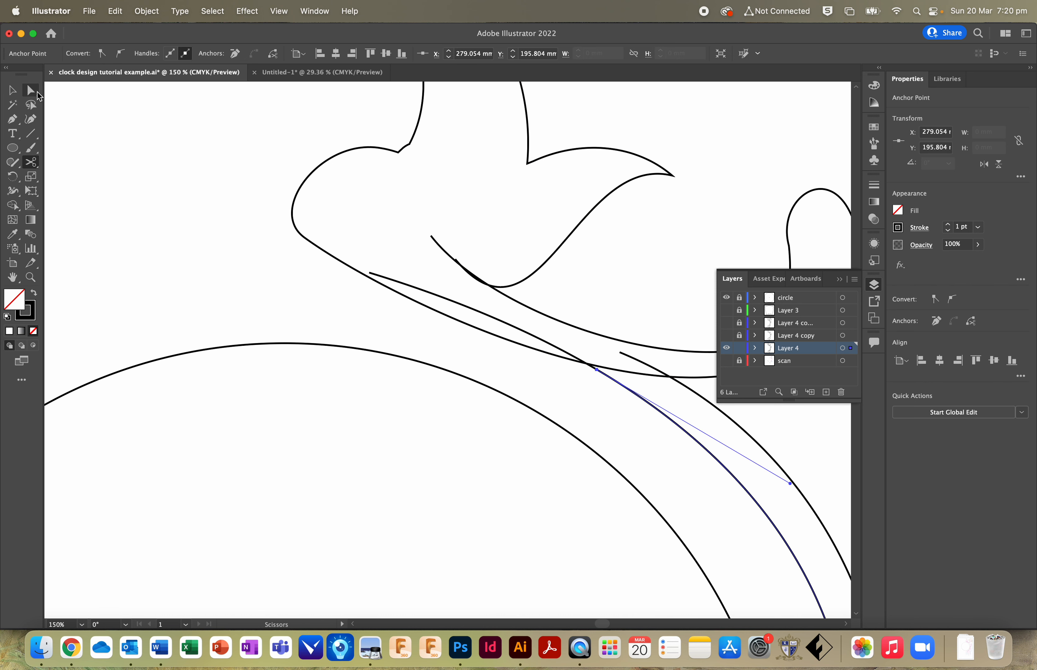
click(538, 337)
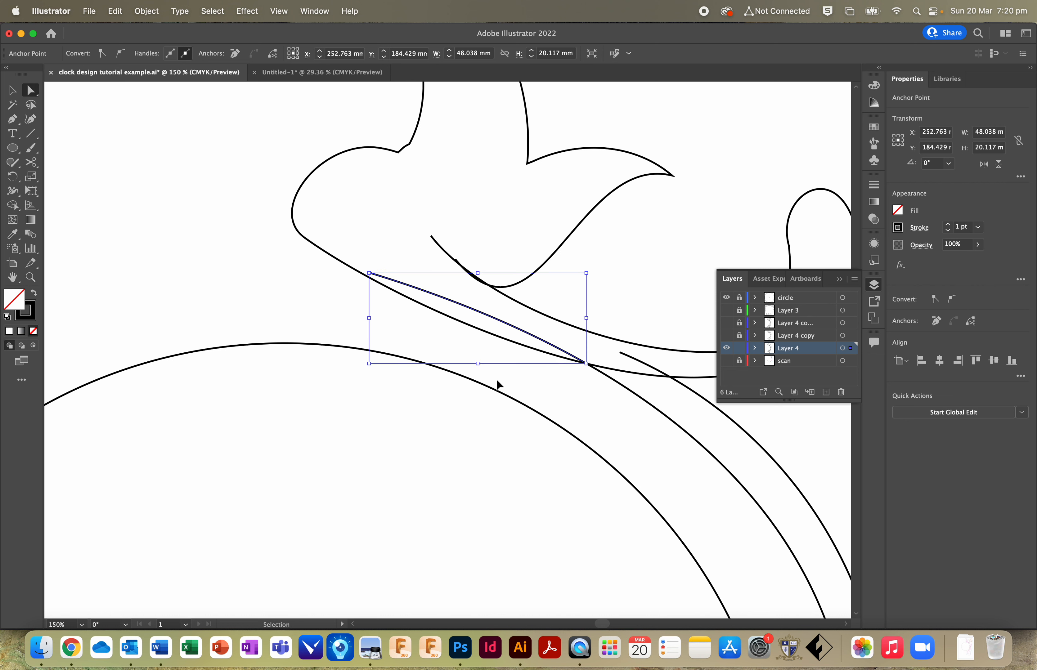
key(Delete)
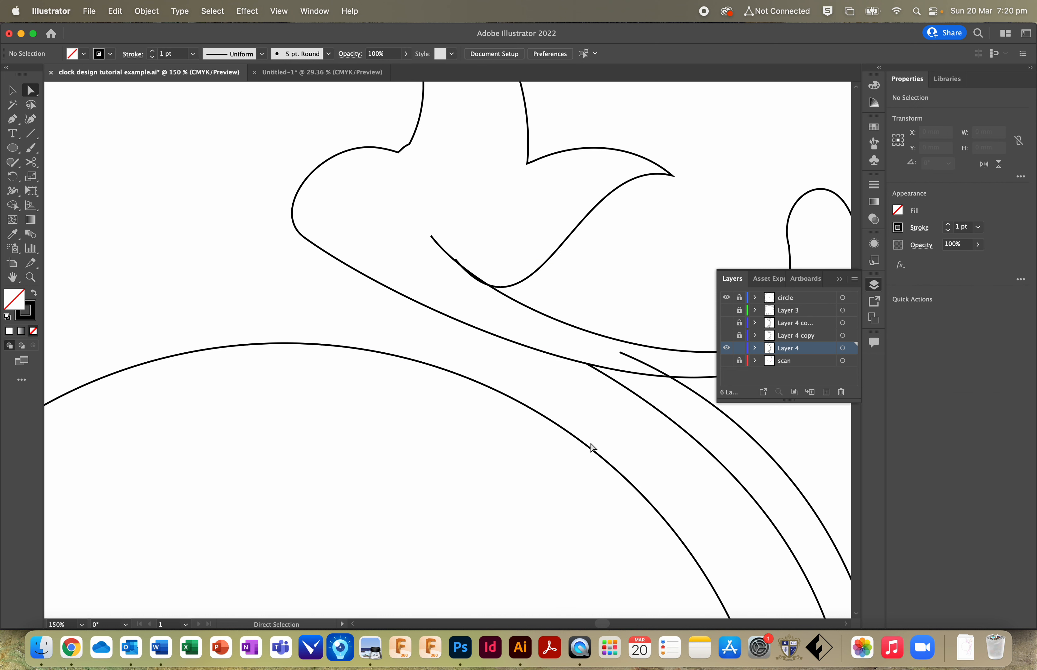
Step: Cut the curl's lower line at its crossings with the two stem lines and delete the segment between them
click(549, 364)
click(30, 277)
click(596, 369)
click(461, 383)
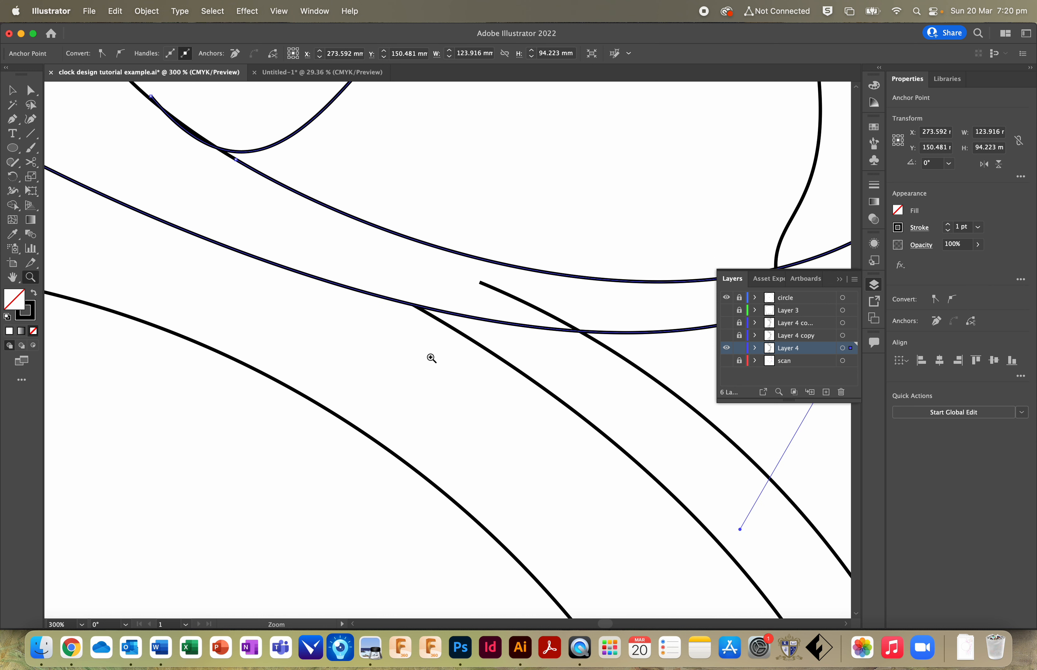
click(31, 162)
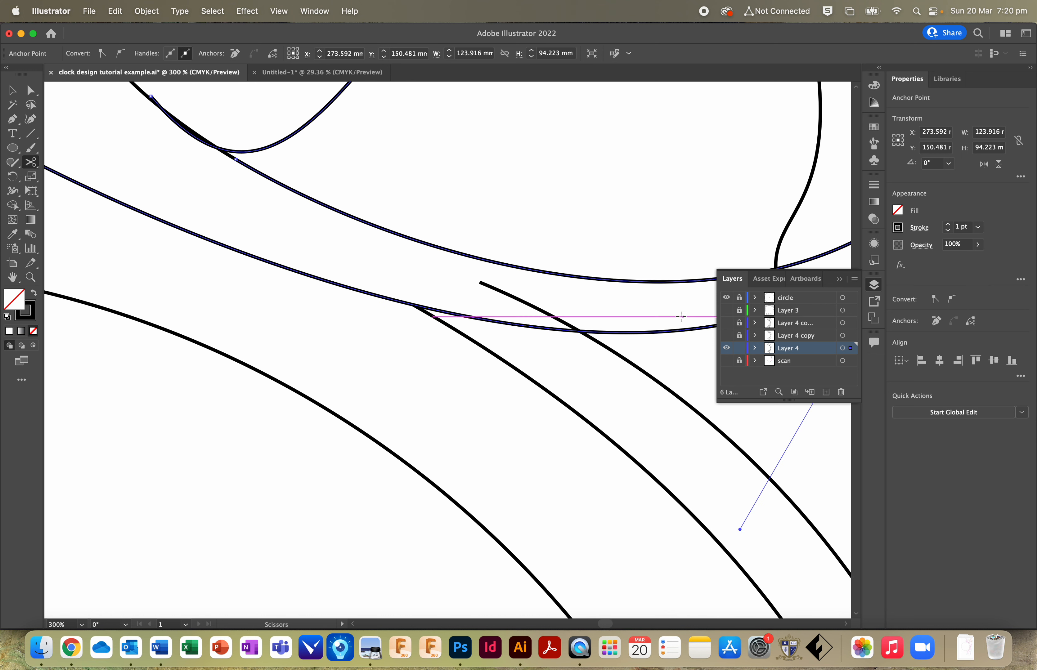
click(586, 332)
click(406, 303)
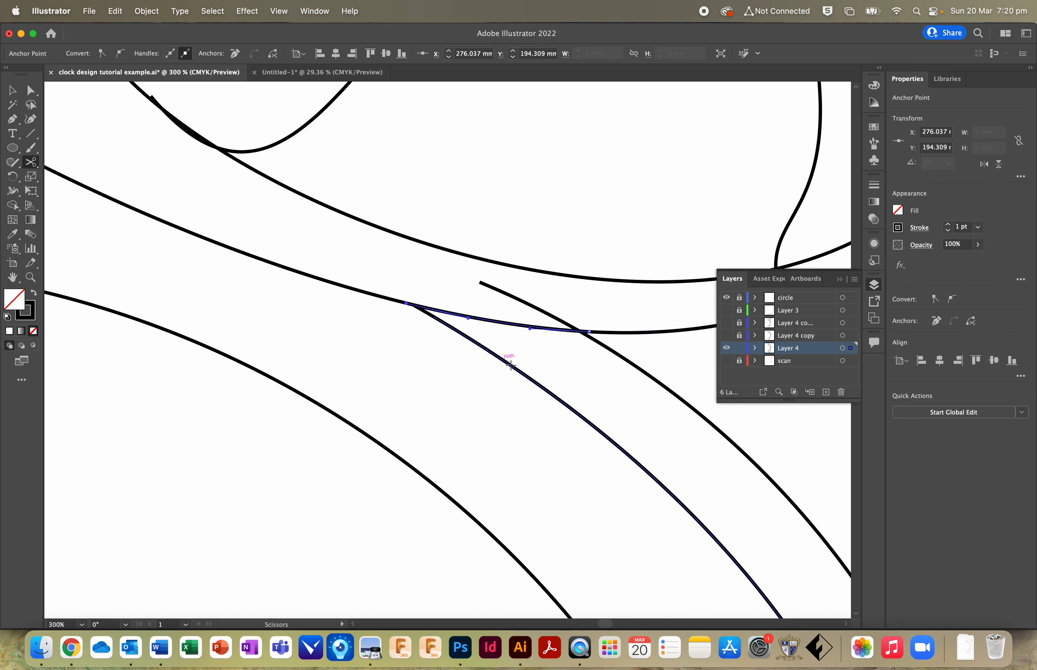
key(BackSpace)
Step: Join the curl's lower line to the upper end of the inner stem line
click(30, 90)
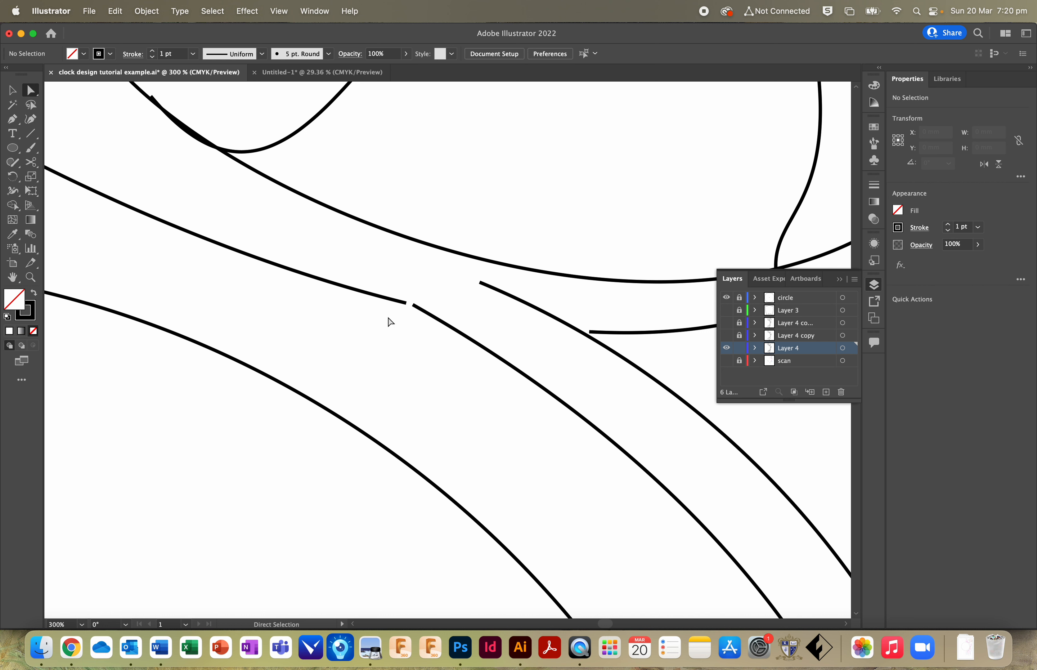
click(409, 302)
key(super+j)
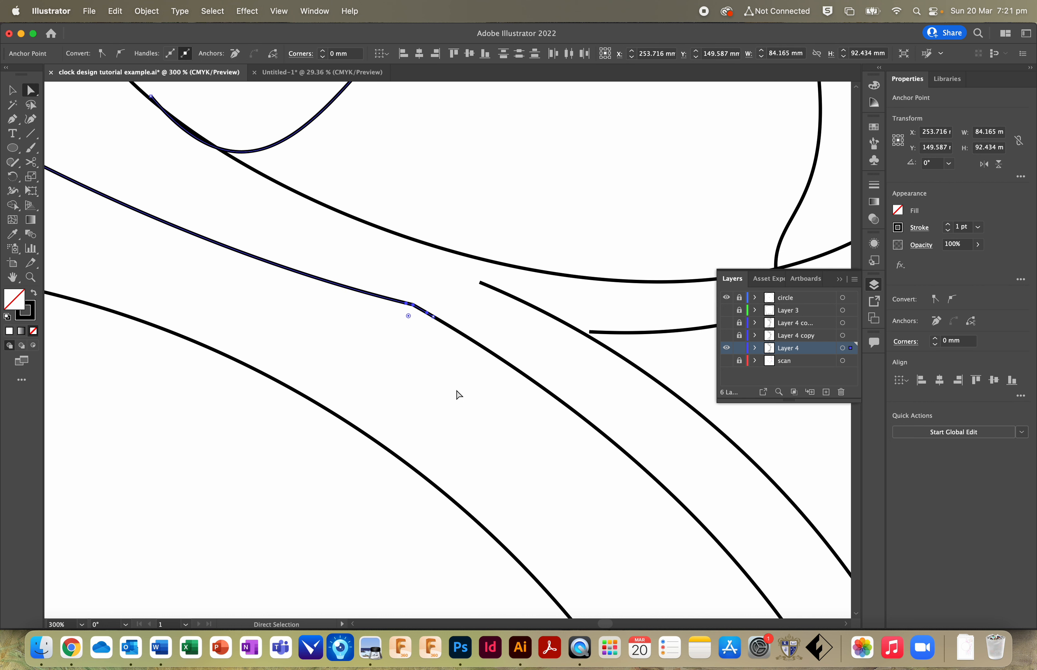
click(458, 395)
Step: Trim the outer stem line's overhanging end and join the line to the open end of the flower branch's lower line
click(589, 332)
key(c)
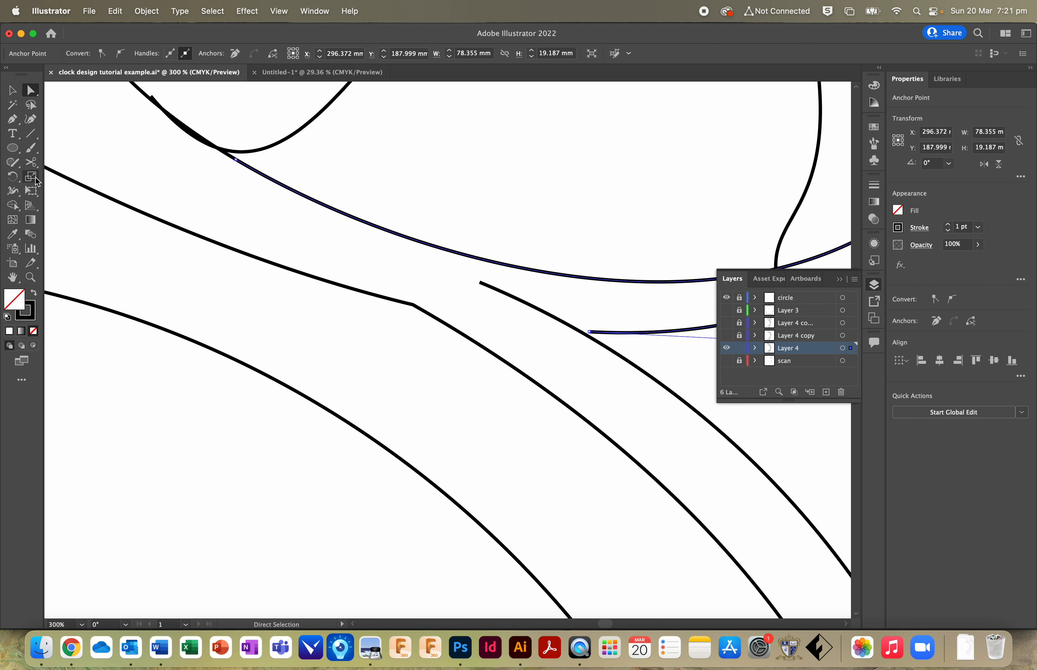
click(581, 334)
key(BackSpace)
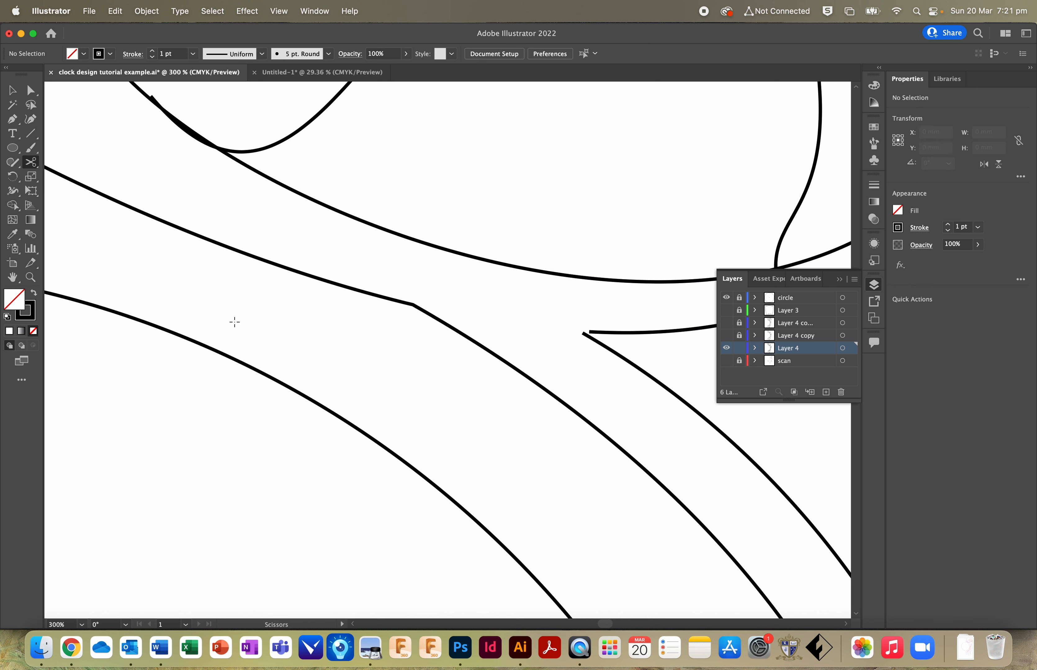
click(30, 90)
click(582, 331)
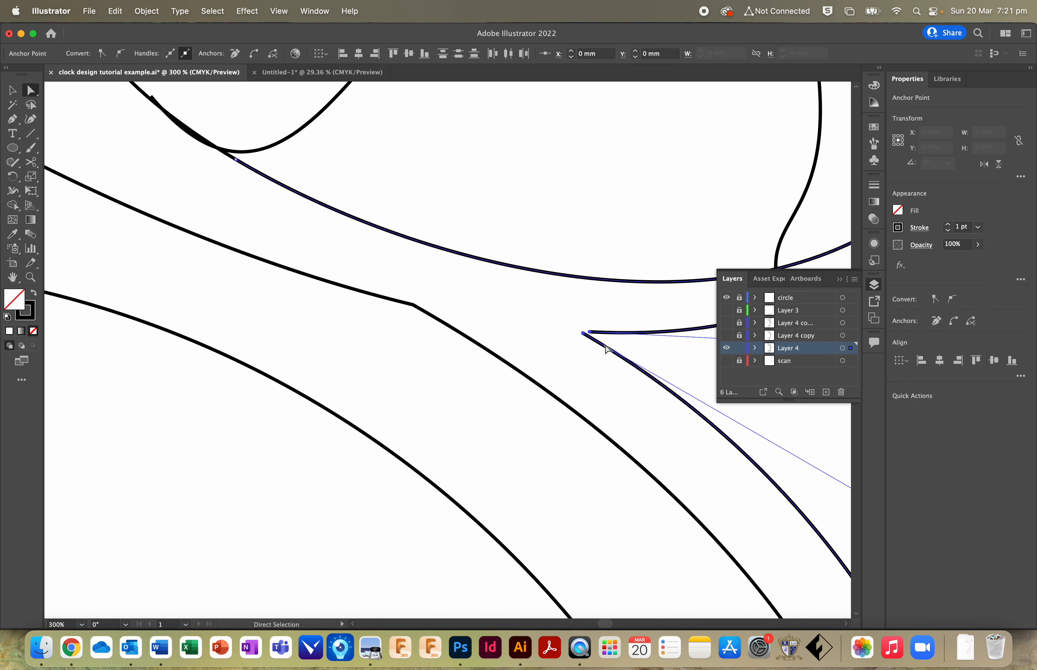
Step: Cut the side leaf's lower edge near the flower branch, delete both overlapping ends and join the remaining endpoints
scroll(373, 361, up, 5)
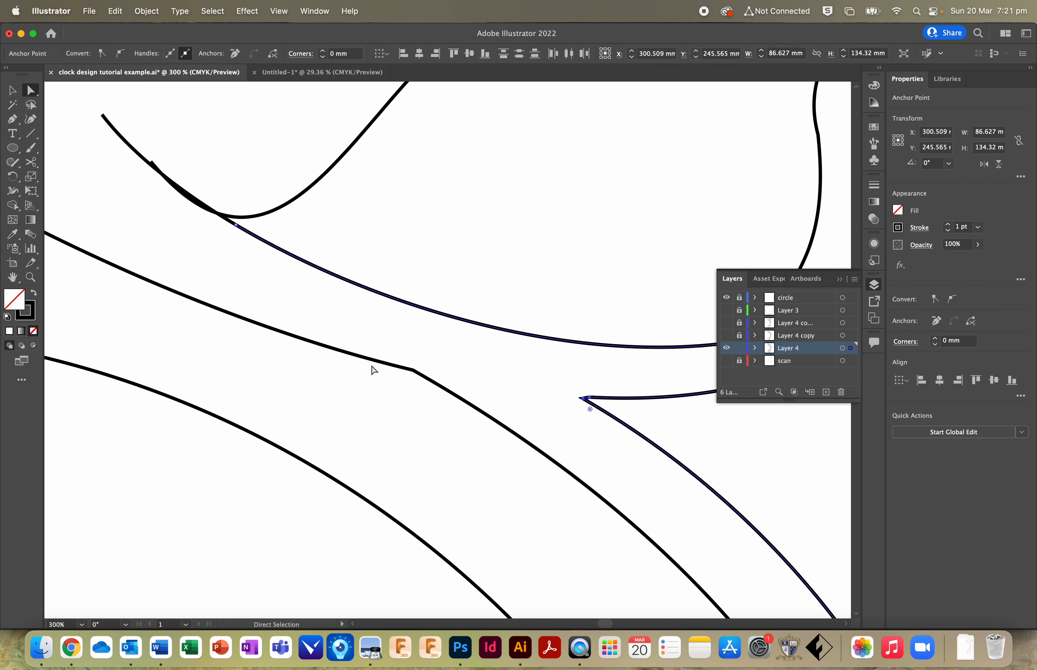
key(c)
click(232, 350)
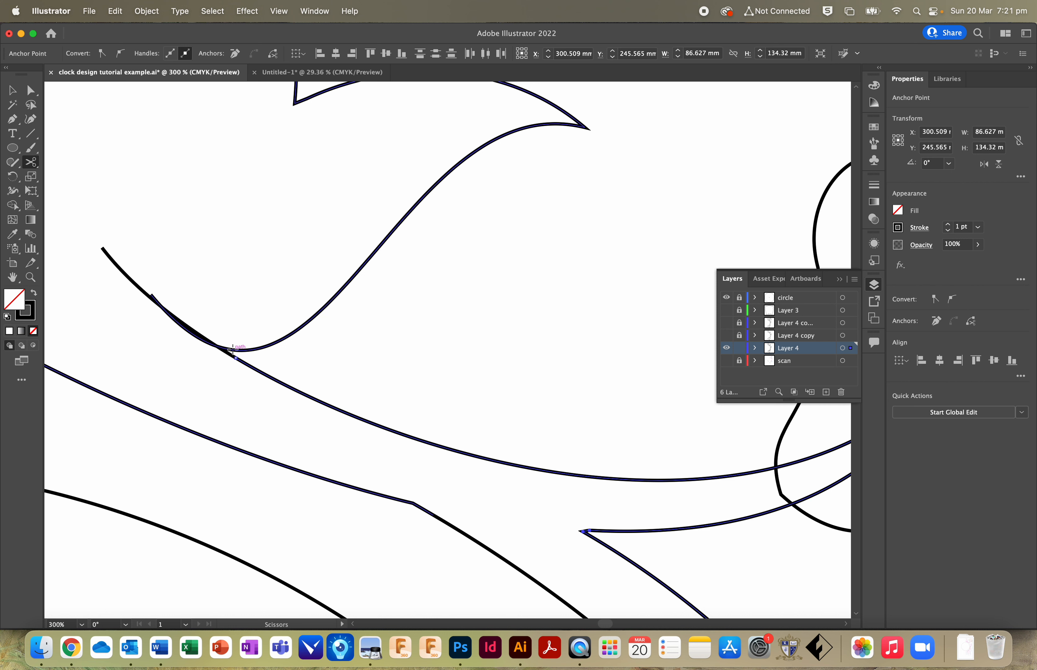
click(31, 90)
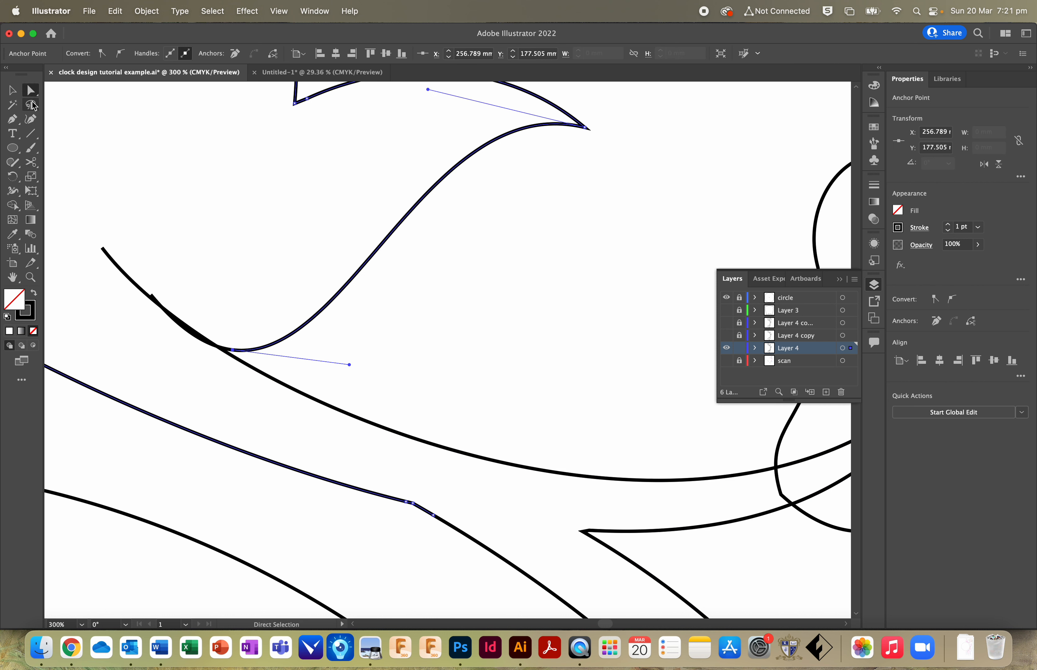
click(198, 342)
click(198, 341)
key(super+x)
click(197, 336)
key(super+x)
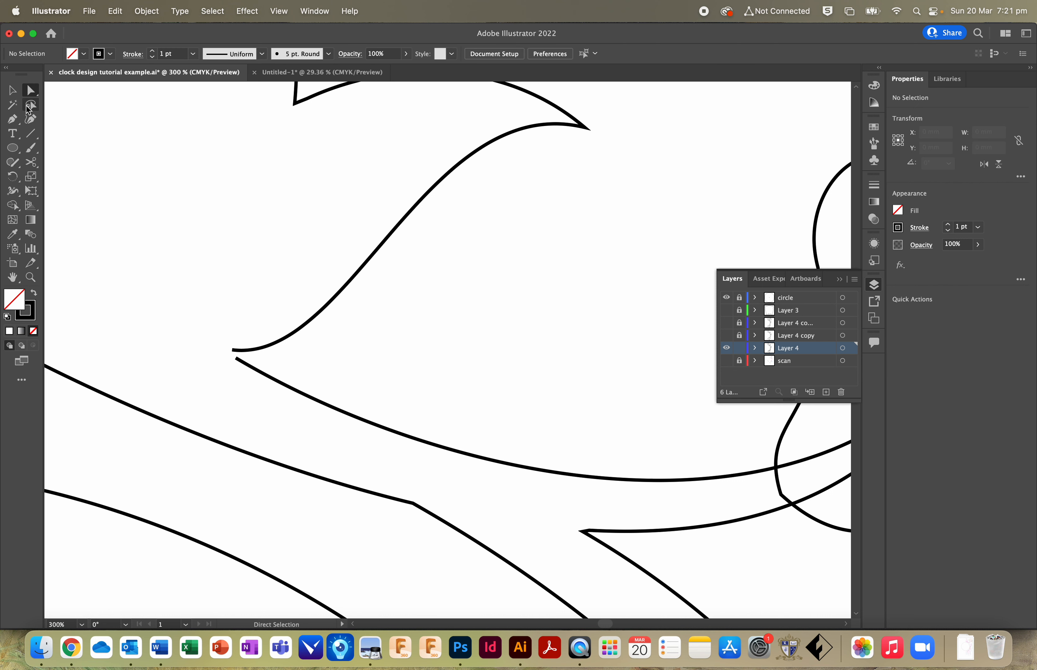
drag(222, 333, 244, 364)
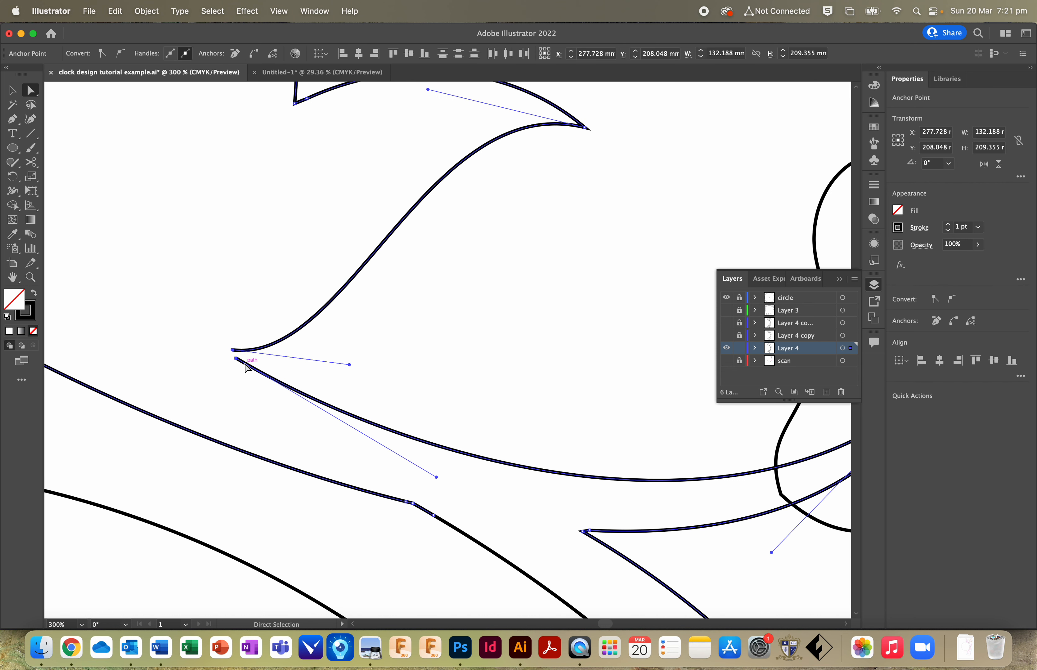
click(233, 385)
Step: Show the scan layer, hide Layer 4 and examine the sketch at 100% where the vine meets the long leaf and lower curl
double_click(12, 278)
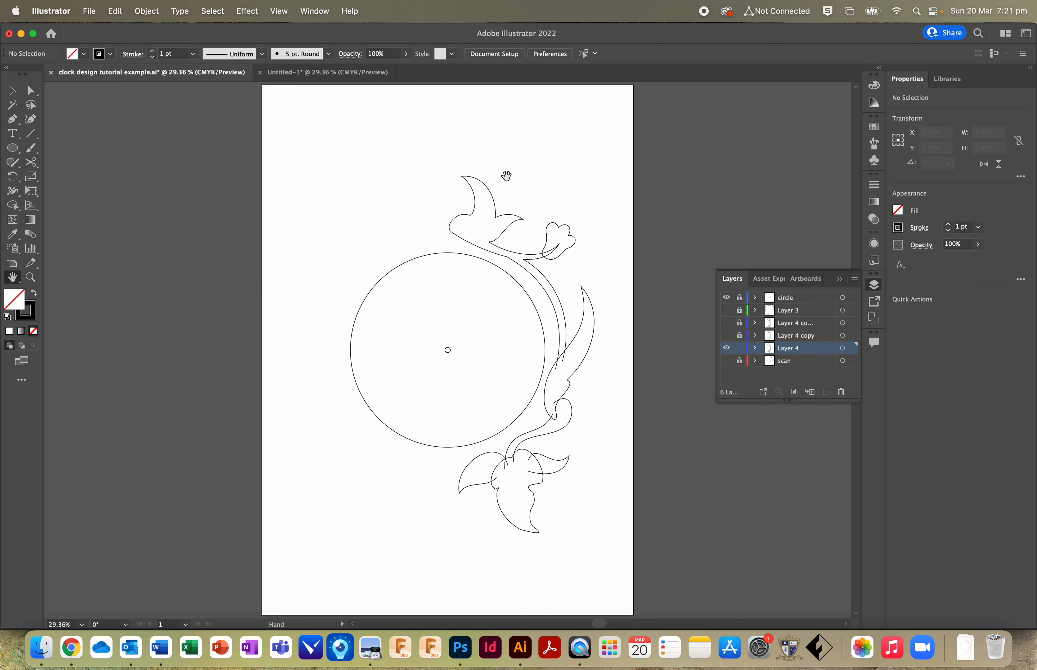
click(726, 361)
click(725, 348)
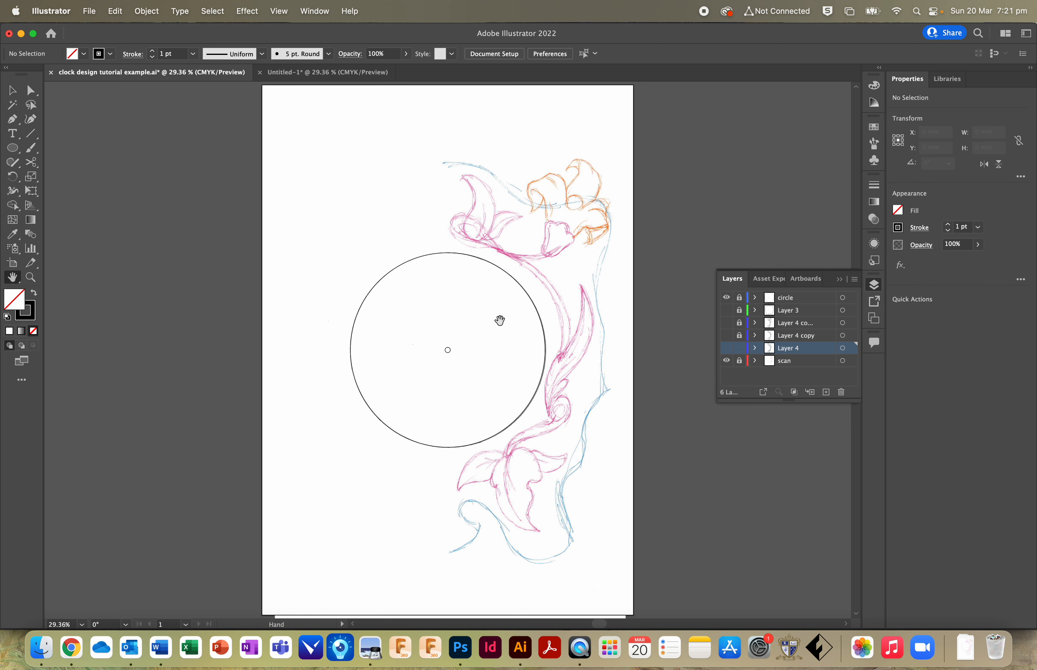
scroll(553, 259, down, 5)
click(29, 280)
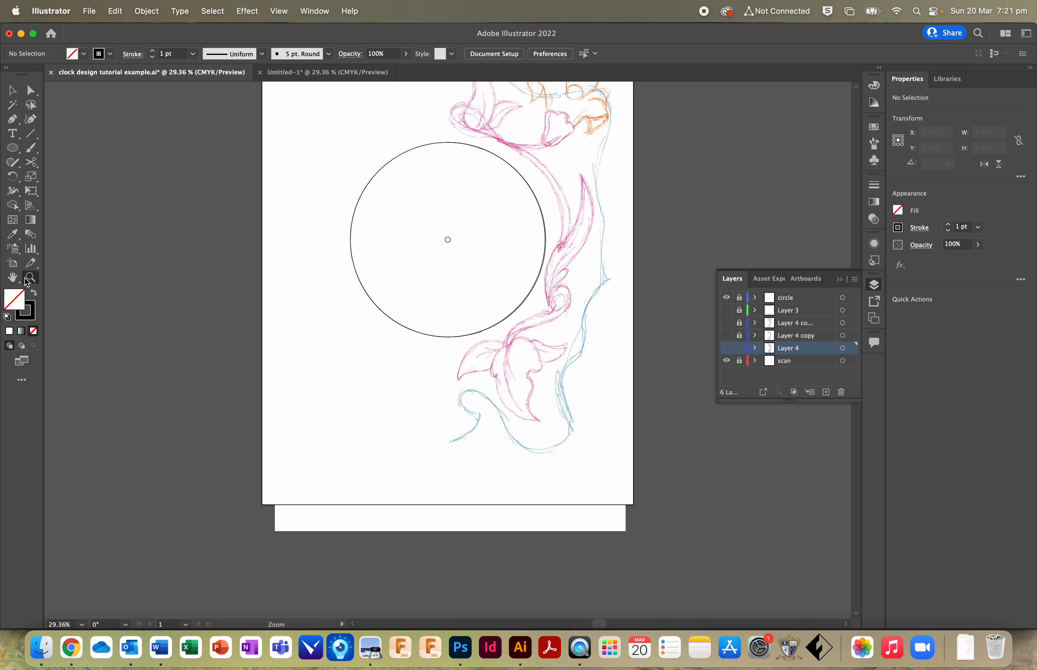
click(570, 223)
click(403, 383)
click(448, 366)
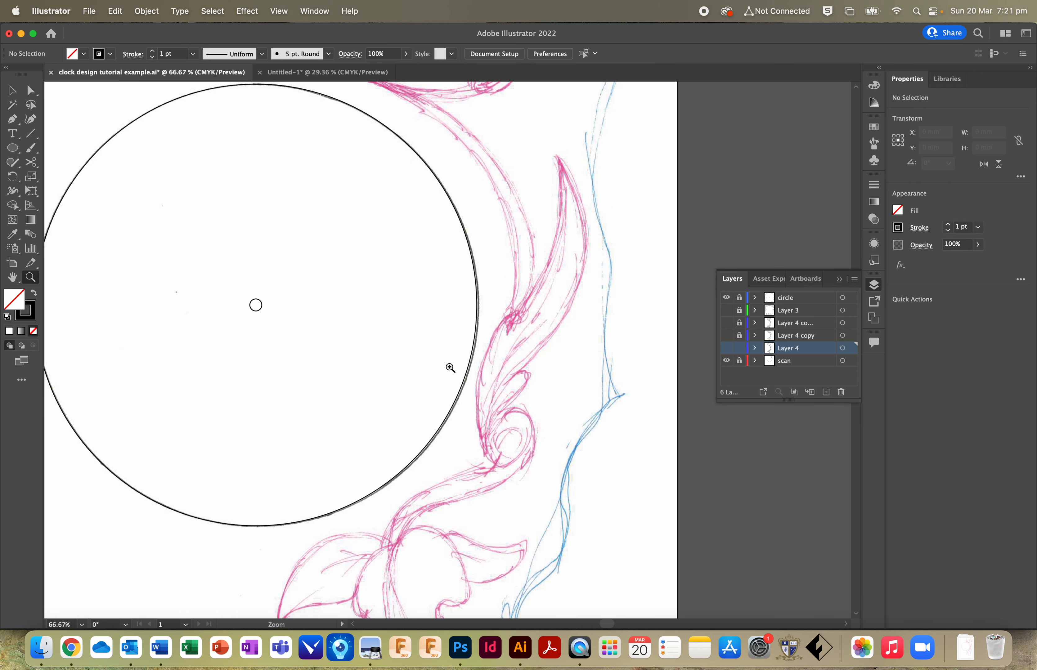
double_click(31, 278)
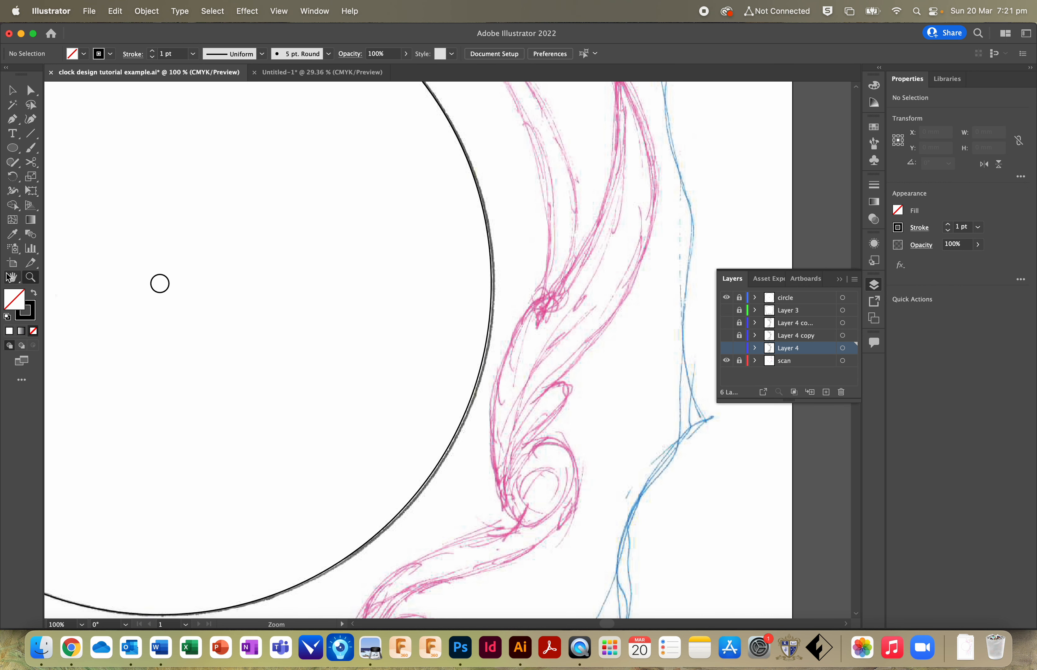
Step: Show Layer 4 again with the full artboard in view and hide the scan layer
click(12, 278)
double_click(12, 279)
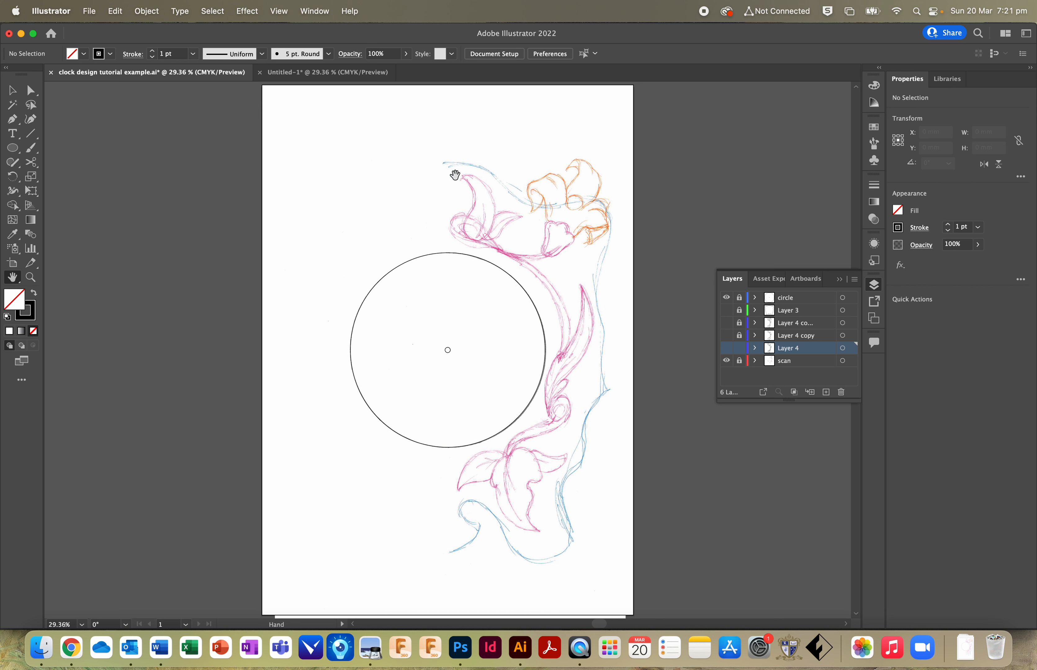
click(154, 15)
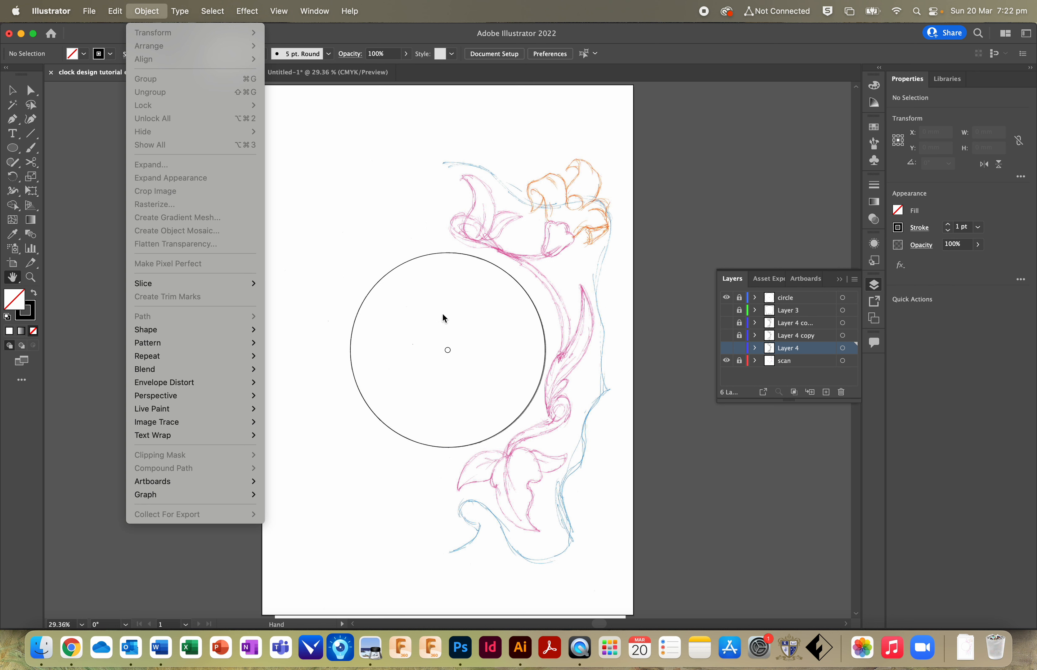
click(765, 372)
click(726, 348)
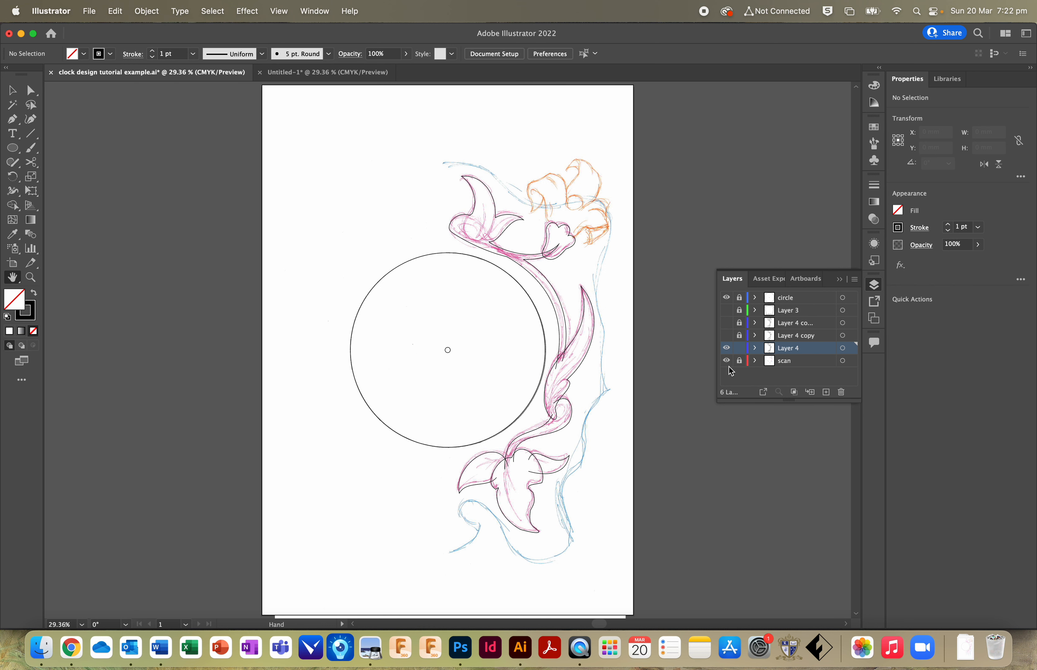
click(726, 360)
Step: Cut the small flower's outline where it crosses the branch lines and delete the segment between the cuts
click(30, 278)
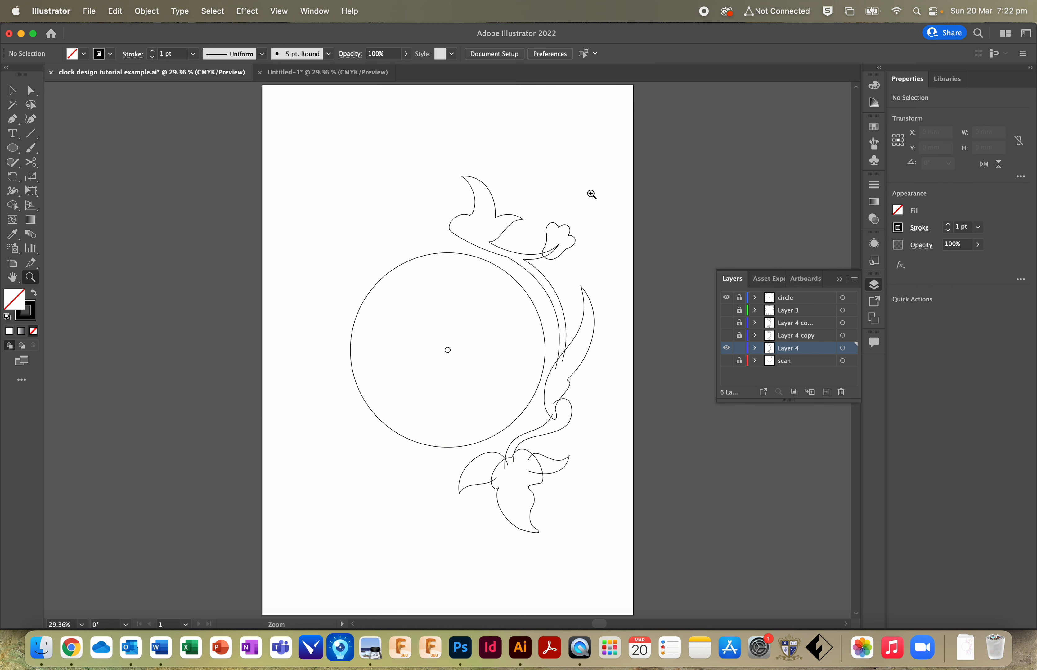
click(572, 253)
click(493, 370)
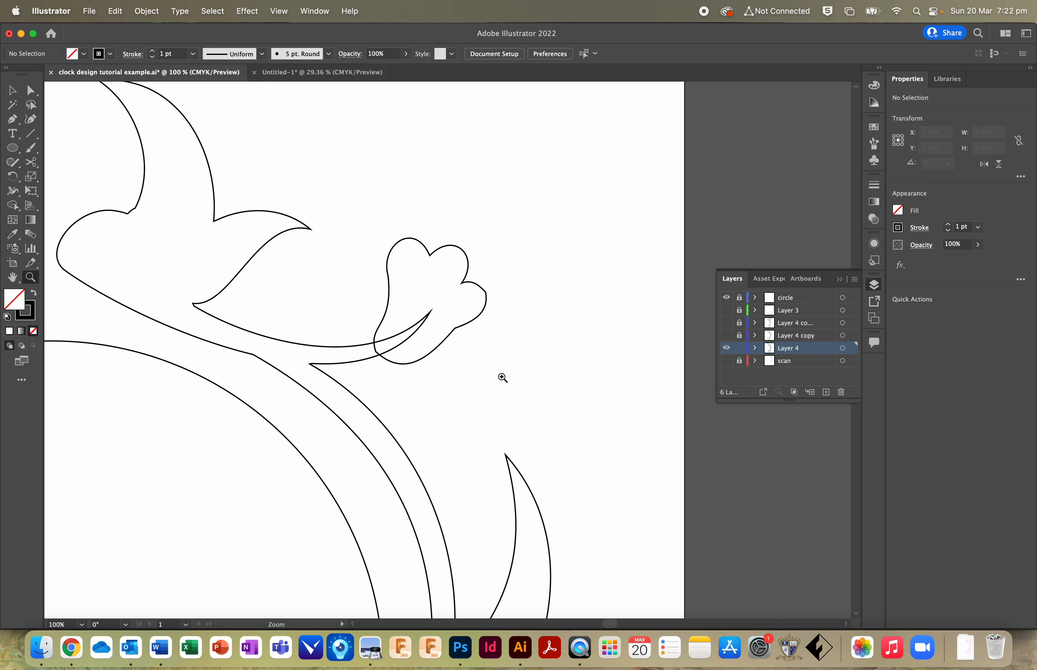
click(500, 378)
click(31, 162)
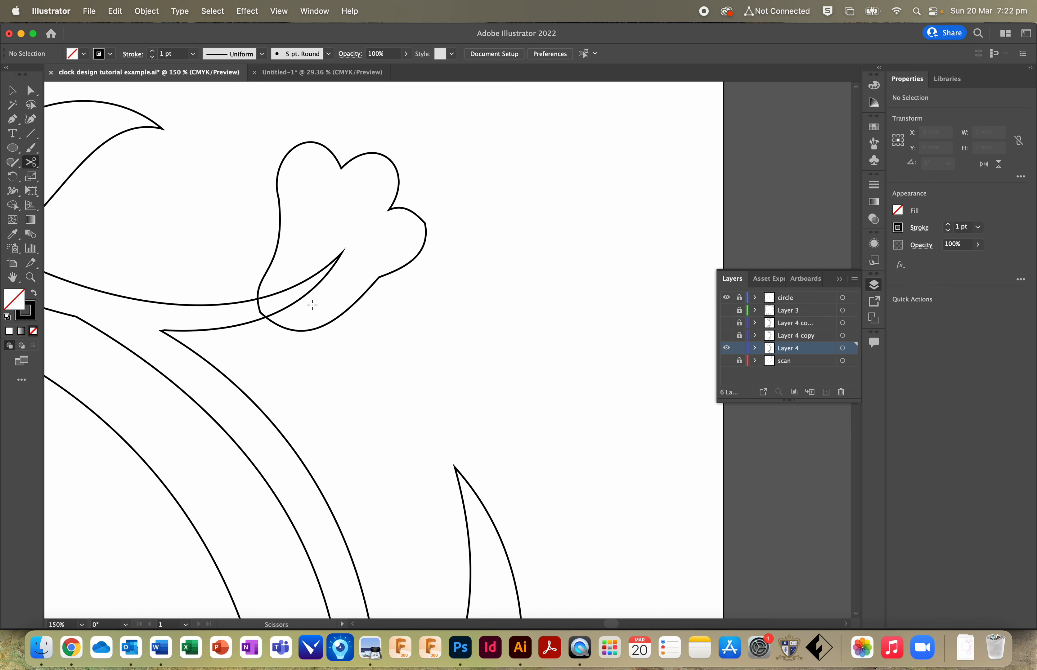
click(257, 299)
click(269, 319)
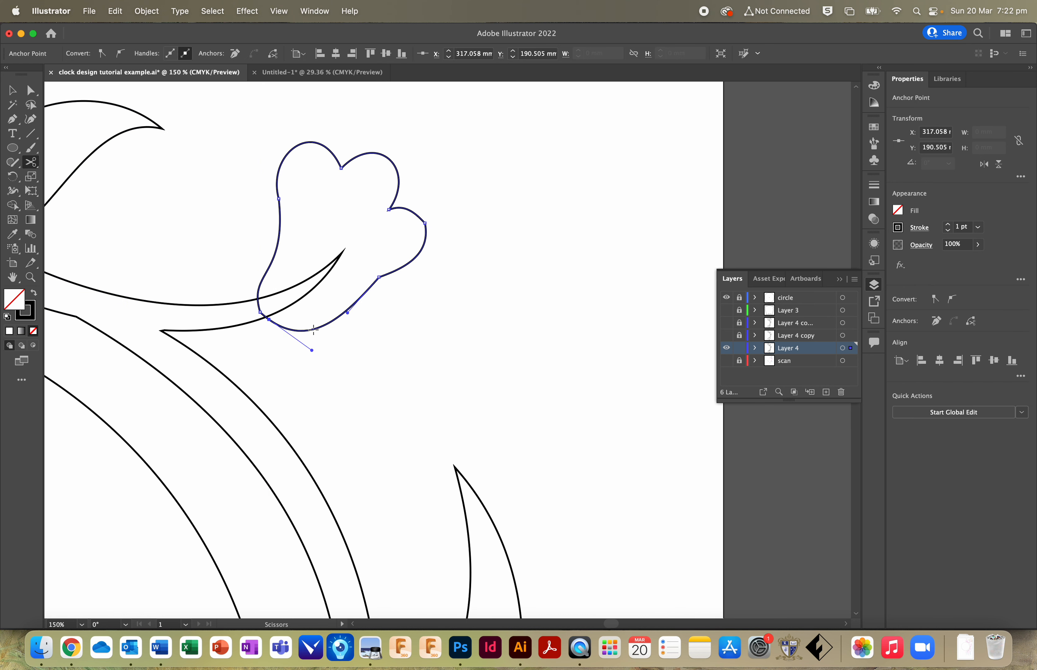
click(31, 90)
click(261, 313)
click(265, 315)
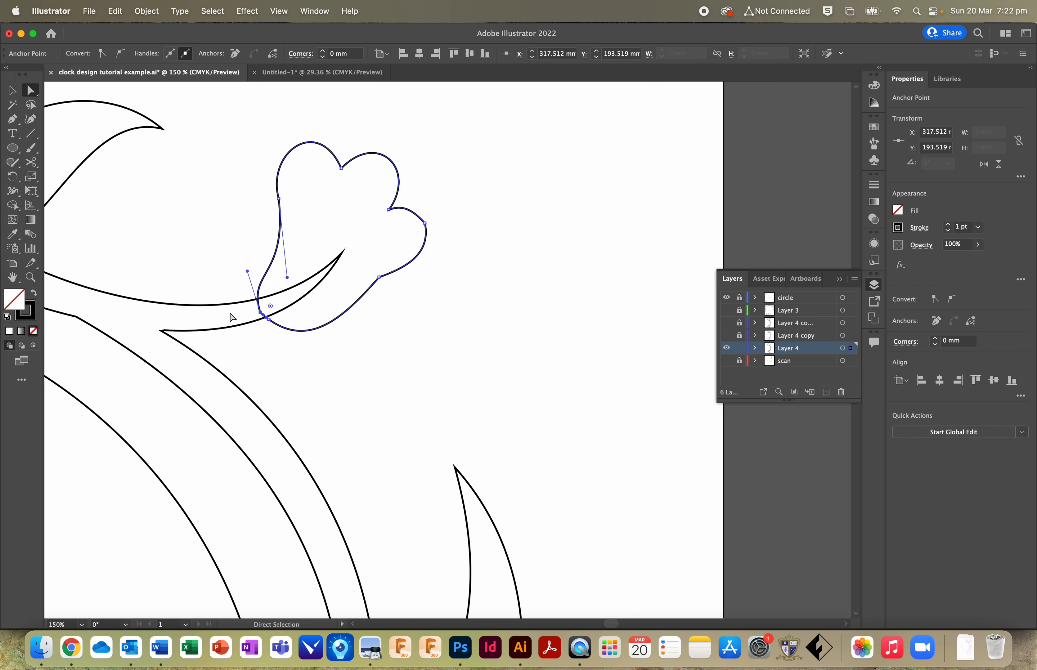
click(30, 162)
click(258, 288)
key(Delete)
Step: Cut both branch lines at the flower's base and delete the branch tip inside the flower
click(31, 91)
click(255, 326)
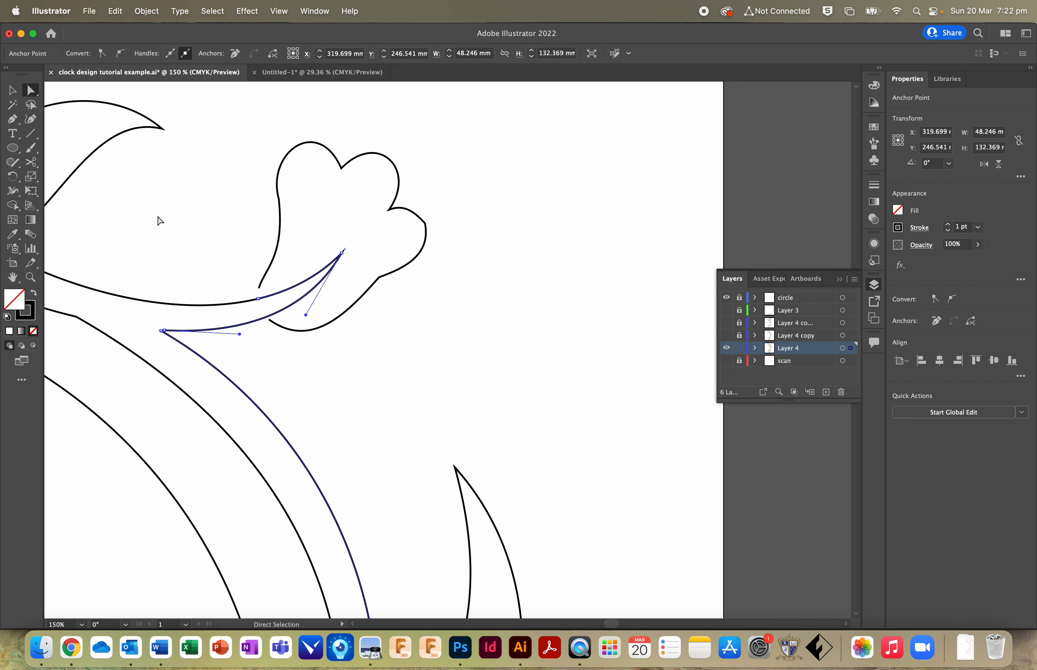
click(30, 162)
click(264, 317)
key(a)
key(Delete)
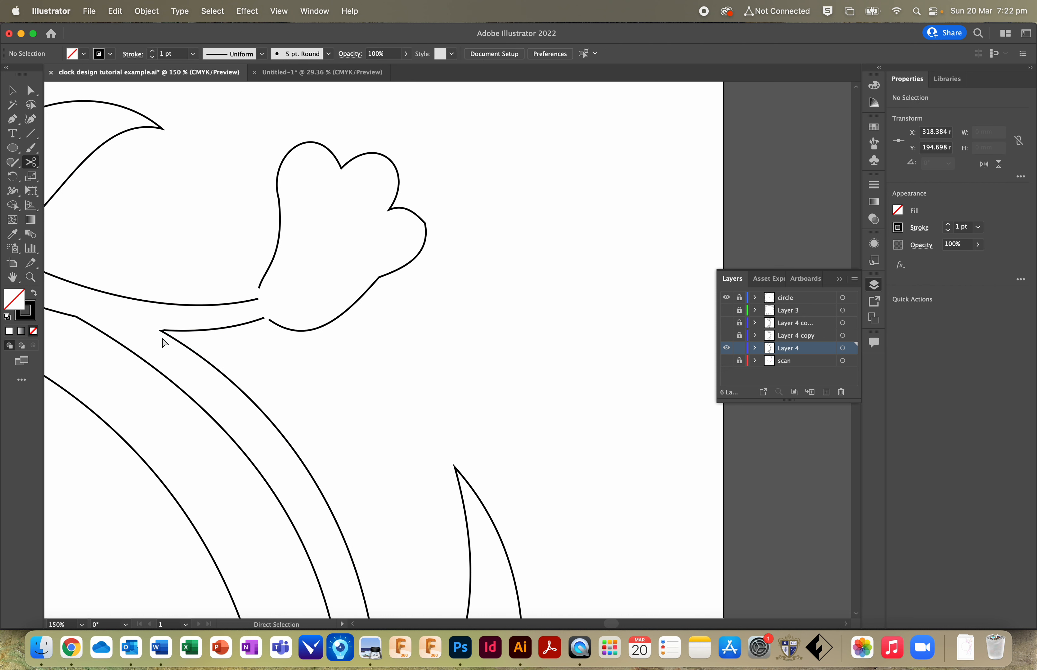
Step: Join the flower outline's two open ends to the upper and lower branch lines
mouse_move(271, 296)
mouse_down()
mouse_move(243, 294)
mouse_move(265, 303)
mouse_up()
key(ctrl+j)
click(260, 344)
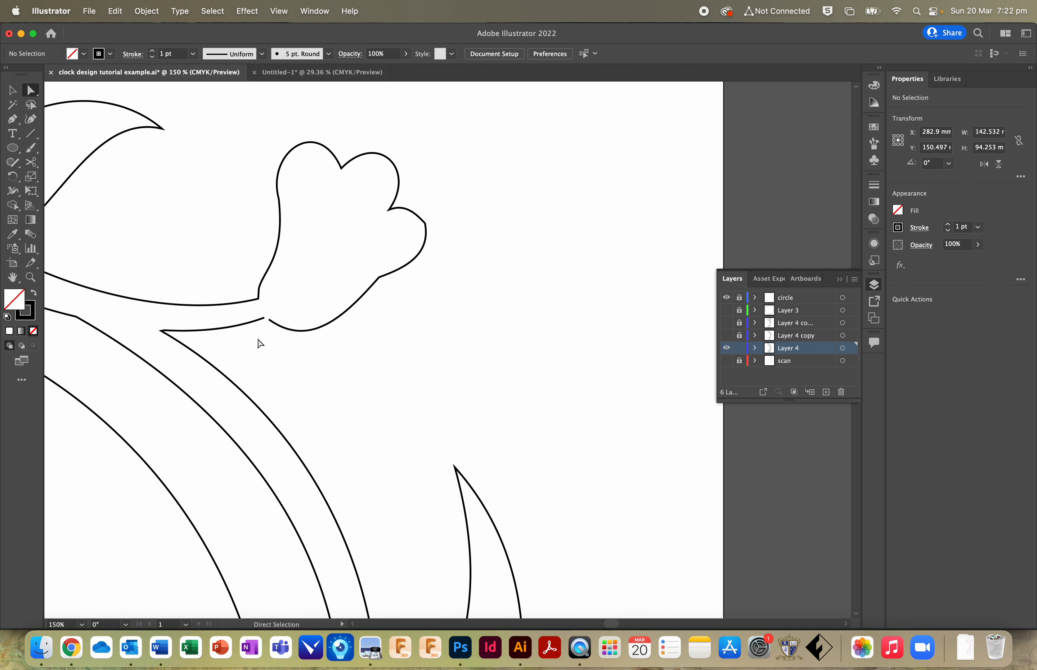
click(273, 318)
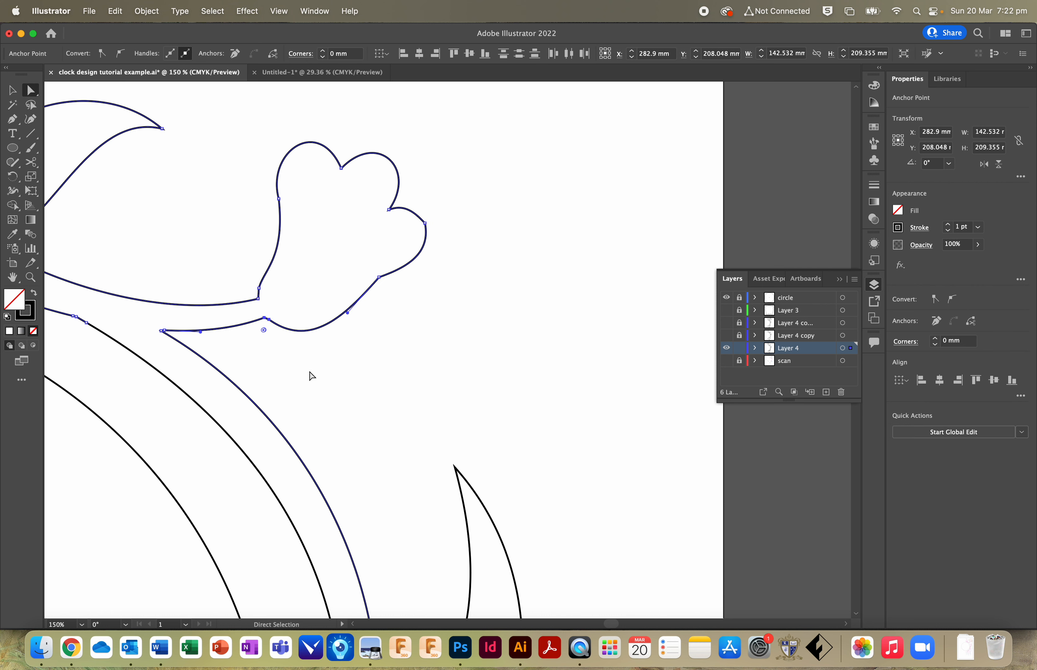
click(98, 348)
key(h)
key(super+0)
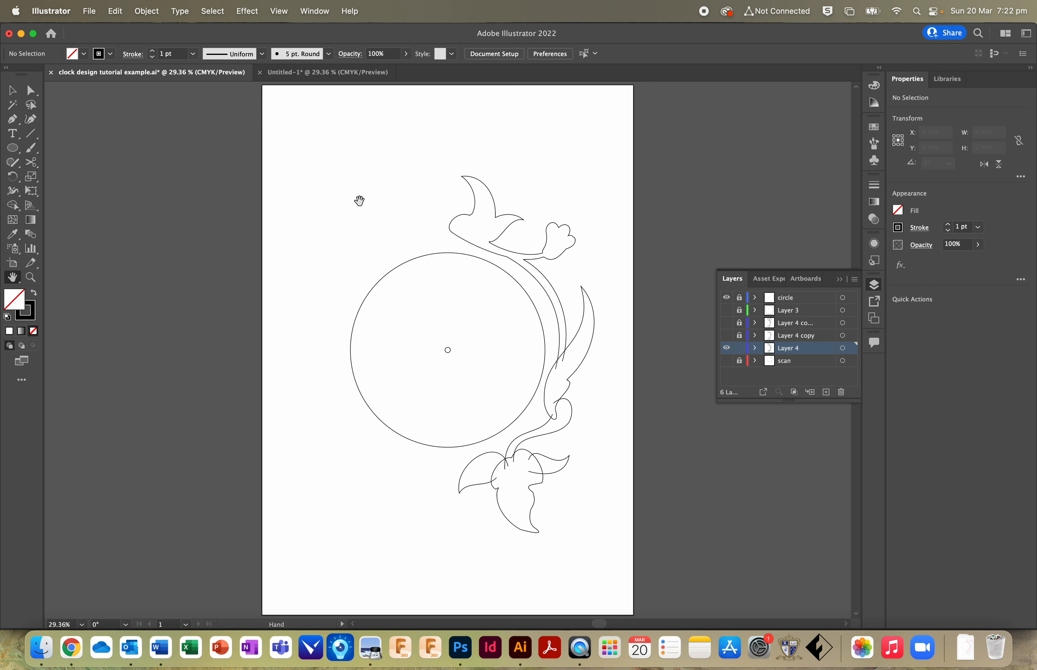
Step: Hide Layer 4, show both Layer 4 copies and Layer 3, and move Layer 3 below the two copies
click(726, 347)
click(726, 361)
click(725, 361)
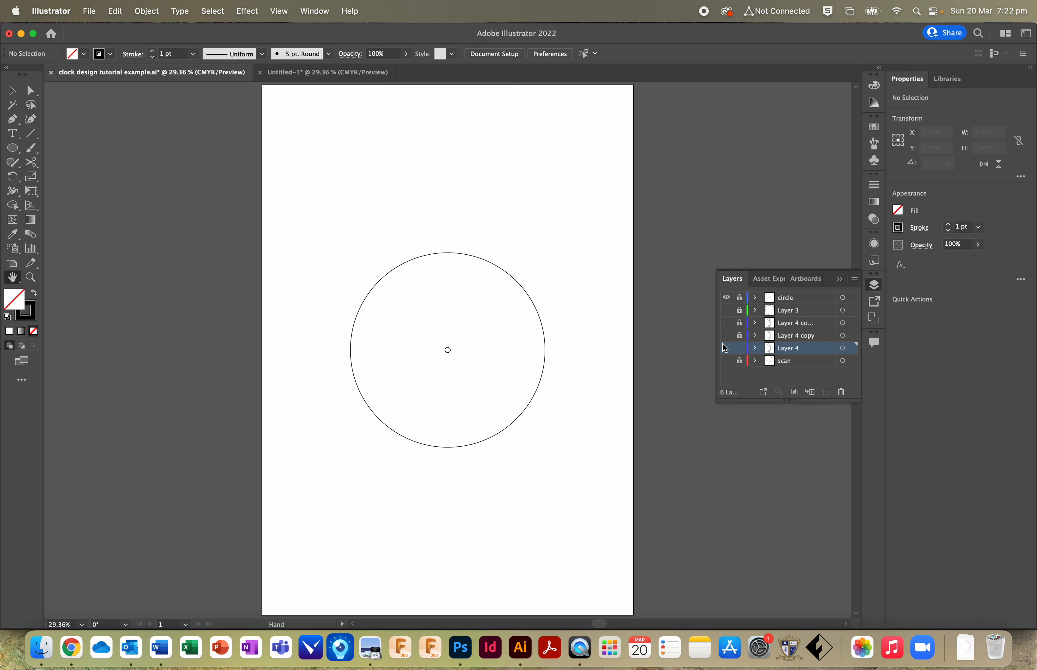
click(726, 336)
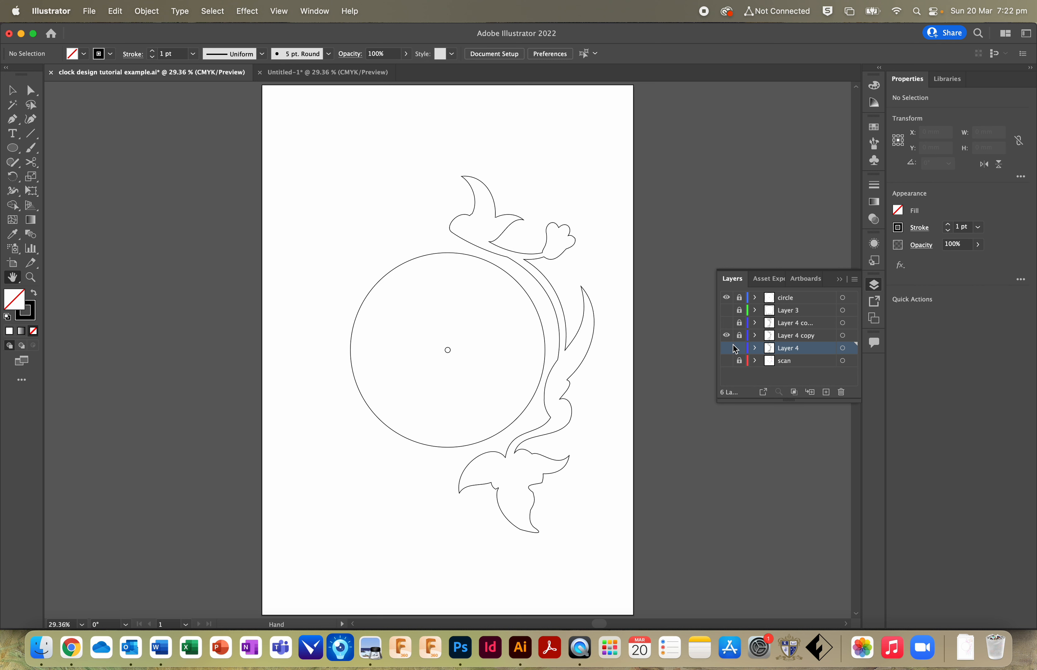
click(725, 323)
click(725, 310)
drag(786, 314, 733, 347)
click(726, 310)
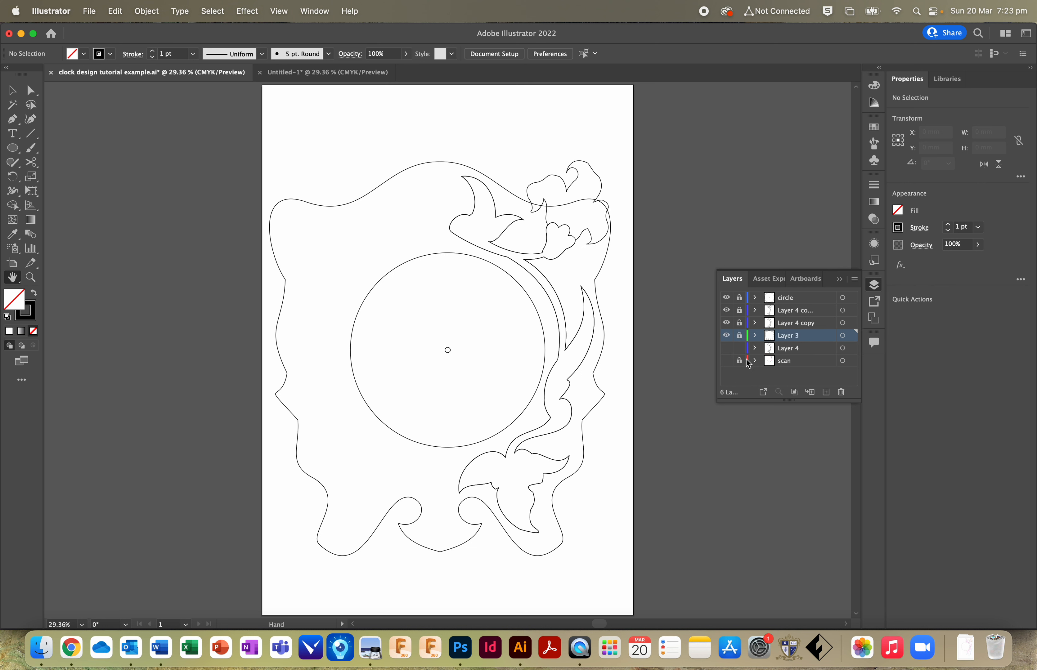
Step: Hide all layers except the scan and delete Layer 4 with its artwork
click(726, 336)
click(726, 323)
click(726, 311)
click(727, 299)
click(790, 349)
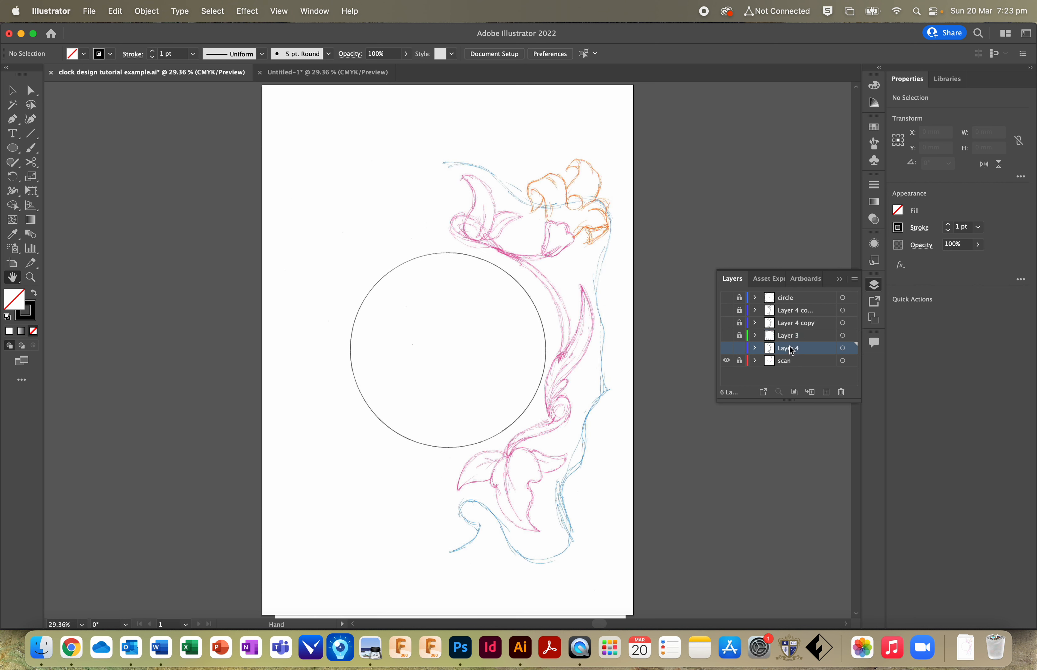
click(841, 393)
click(615, 350)
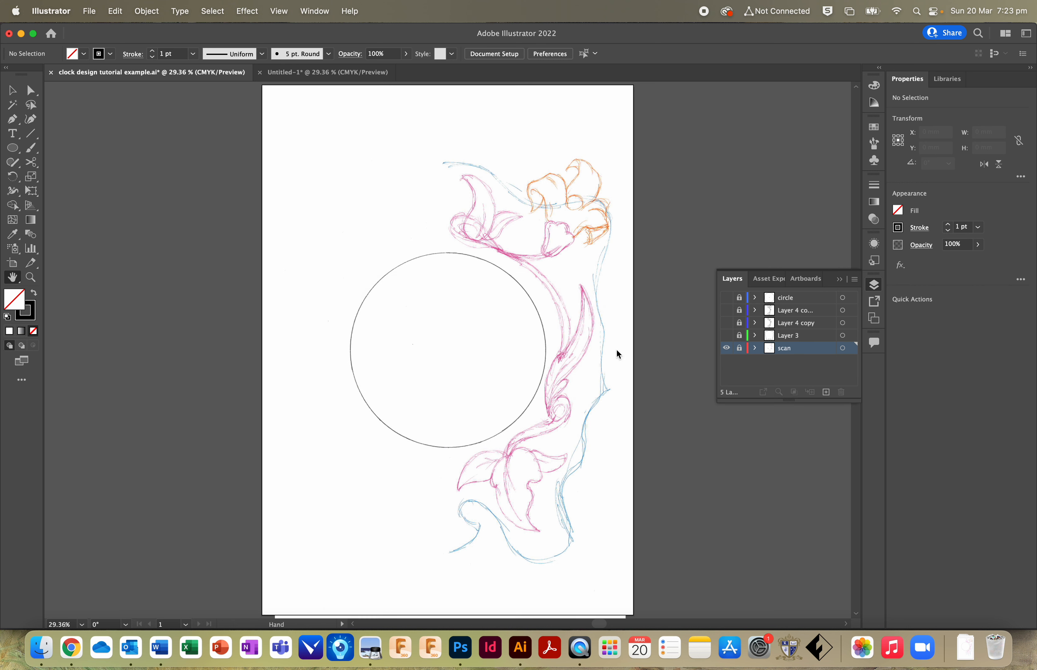
Step: Compare the circle layer with the scanned sketch by switching its visibility on and off
click(727, 348)
click(727, 348)
click(726, 297)
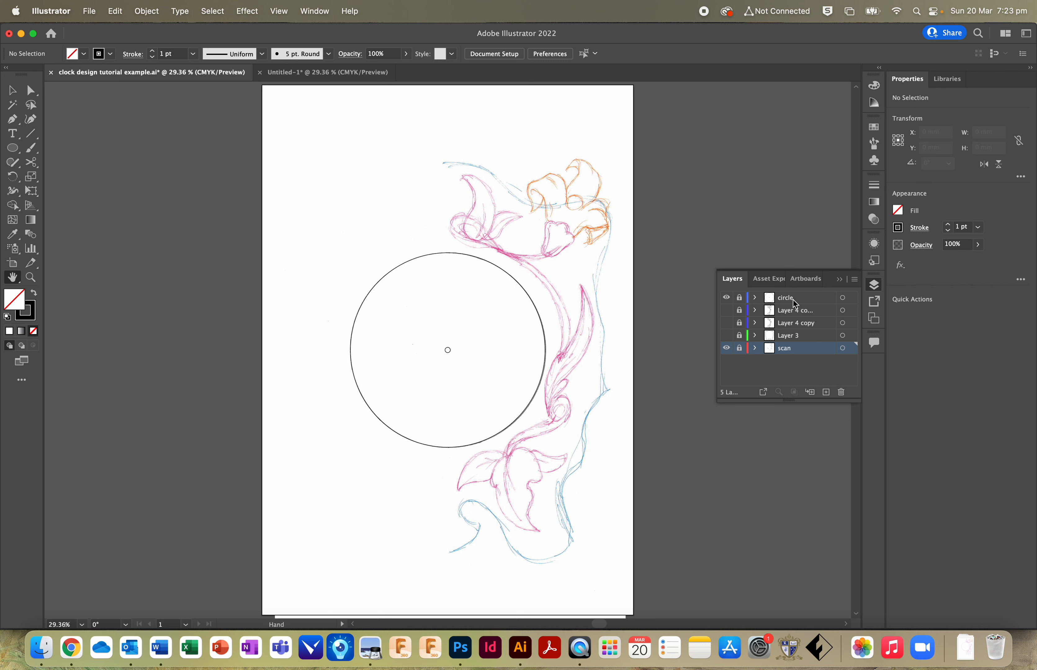
click(727, 299)
click(726, 299)
click(727, 298)
click(727, 299)
click(726, 298)
click(727, 299)
click(726, 299)
click(727, 299)
click(727, 299)
click(727, 299)
click(726, 299)
click(726, 298)
Step: Hide the scan, show Layer 3 with the frame outline and rename it BOTTOM
click(726, 348)
click(726, 335)
double_click(791, 335)
text(BOTTOM)
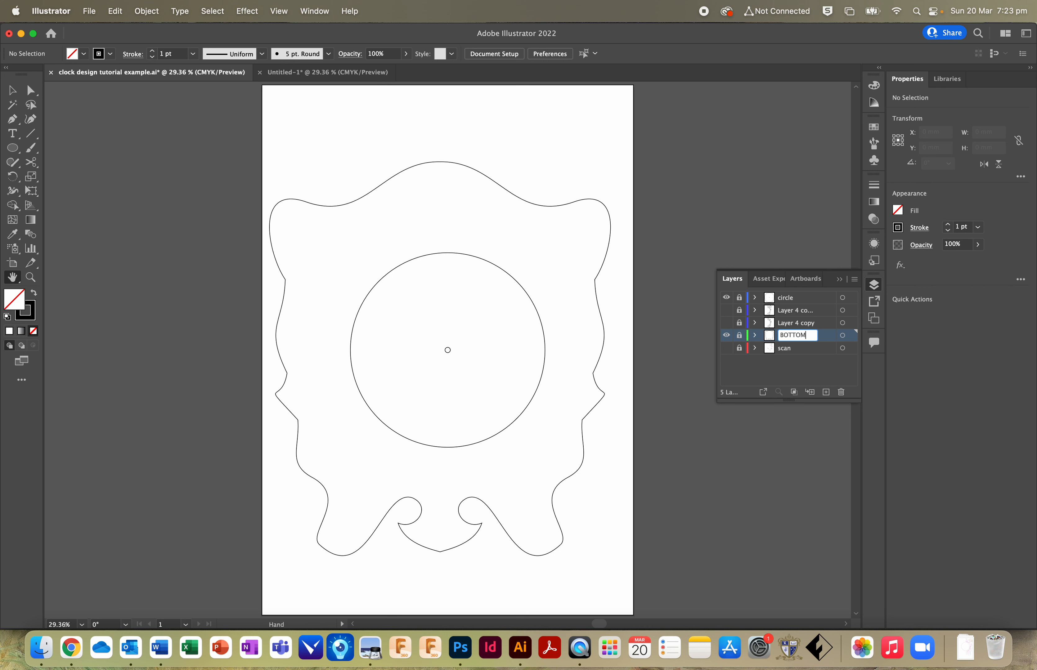
key(Return)
Step: Review the vine and frame layers against the scan, ending with every layer shown except the circle and scan
click(726, 323)
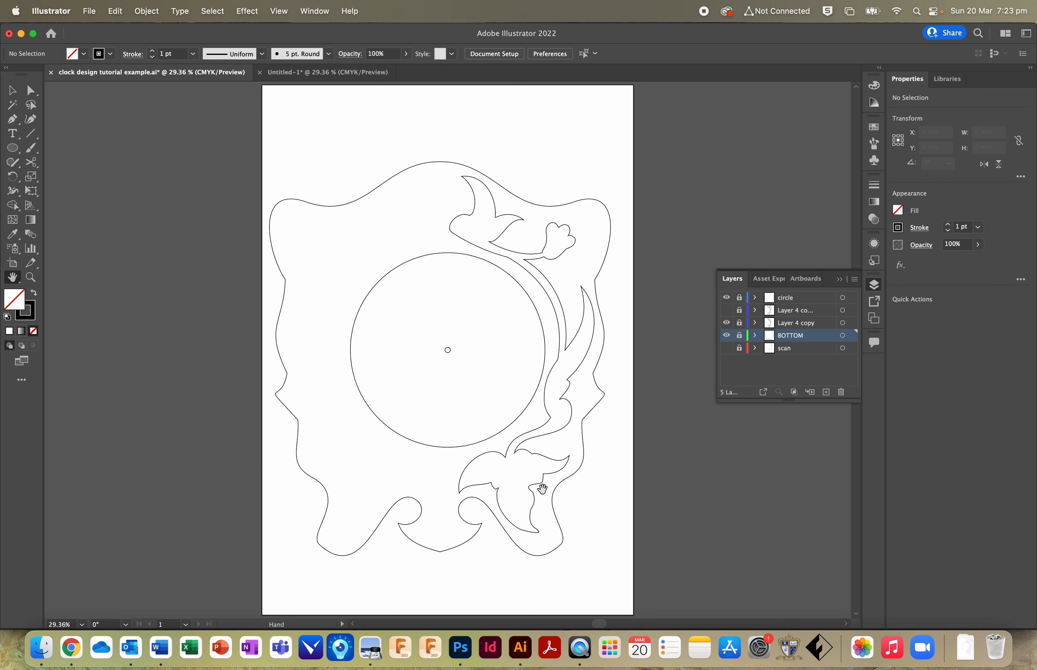
click(726, 335)
click(726, 348)
click(725, 323)
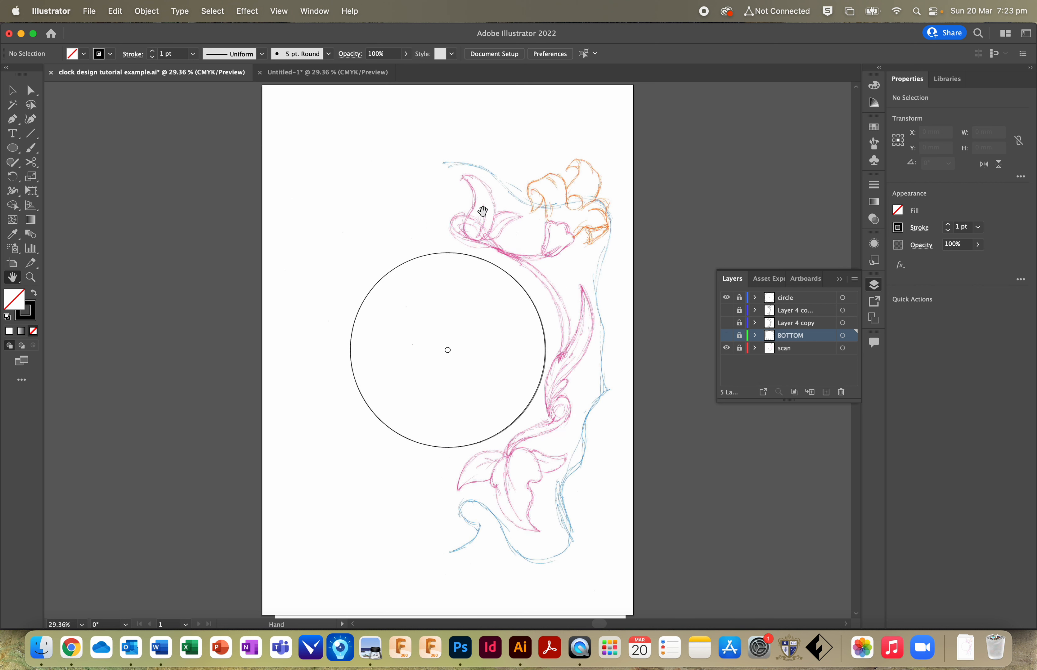
click(725, 348)
click(726, 335)
click(726, 323)
click(726, 310)
click(725, 297)
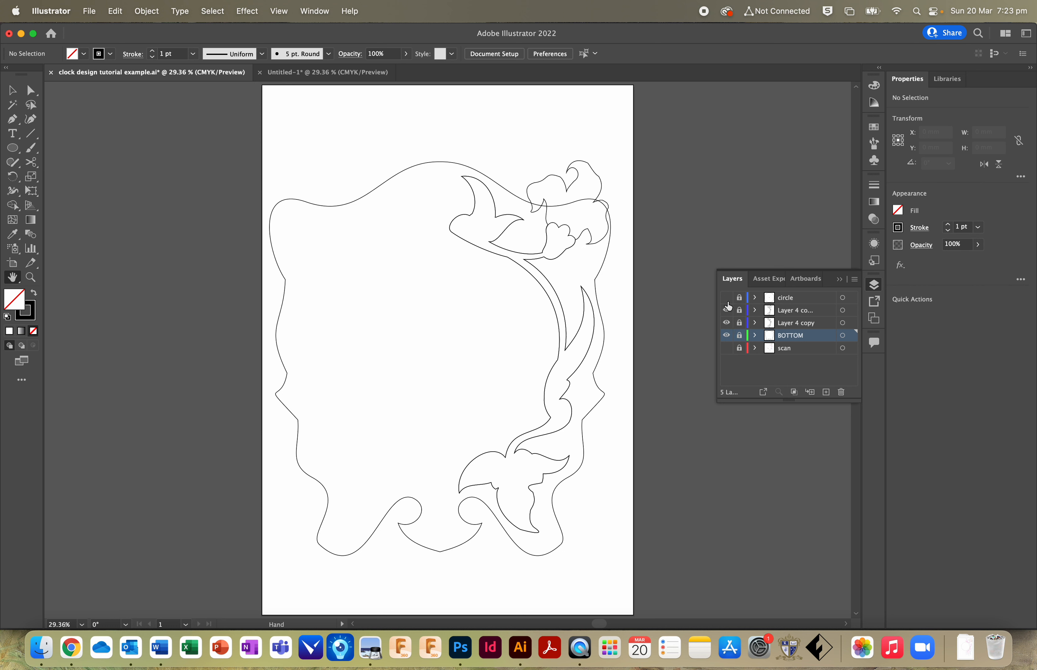
Step: Isolate the second Layer 4 copy with the large flower outline and compare it with the scanned sketch
click(725, 323)
click(725, 335)
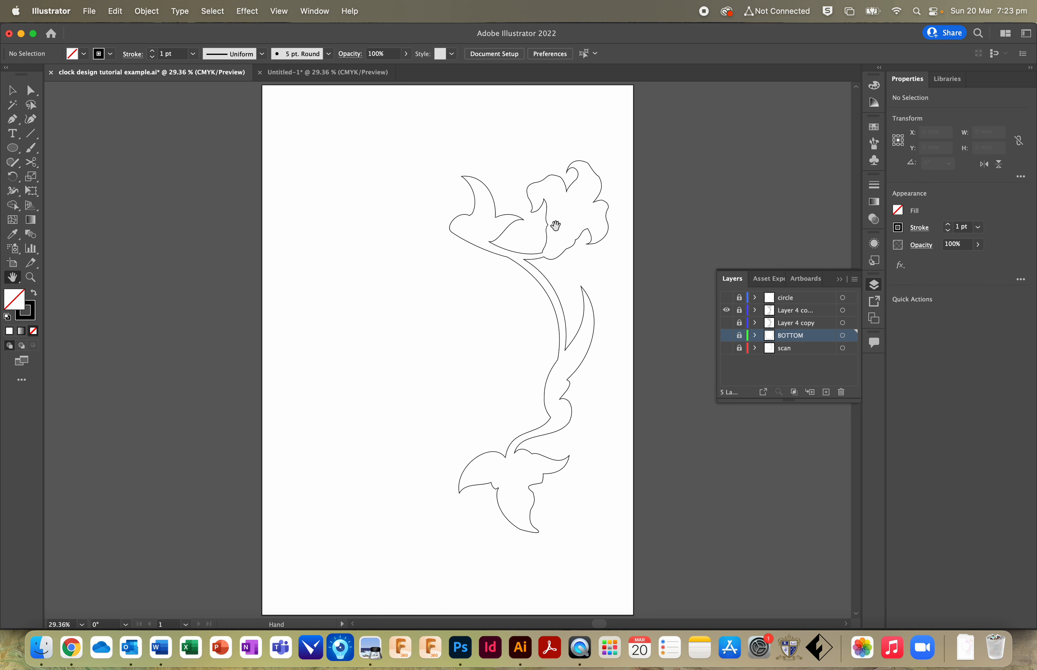
click(726, 348)
click(725, 348)
click(726, 348)
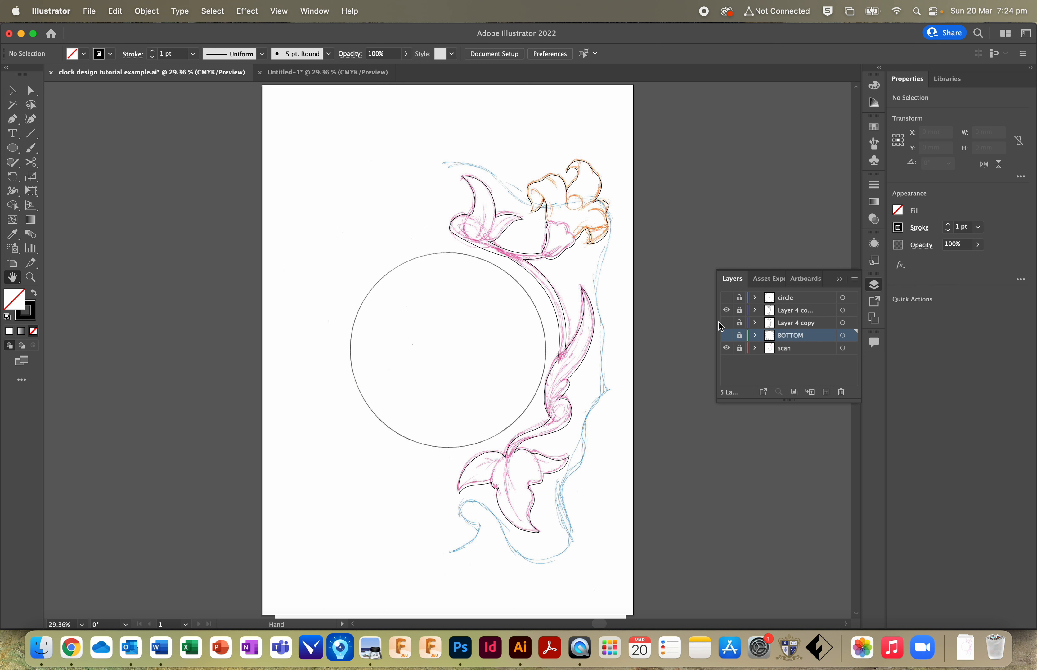
click(726, 310)
click(726, 311)
click(726, 348)
click(726, 349)
click(726, 348)
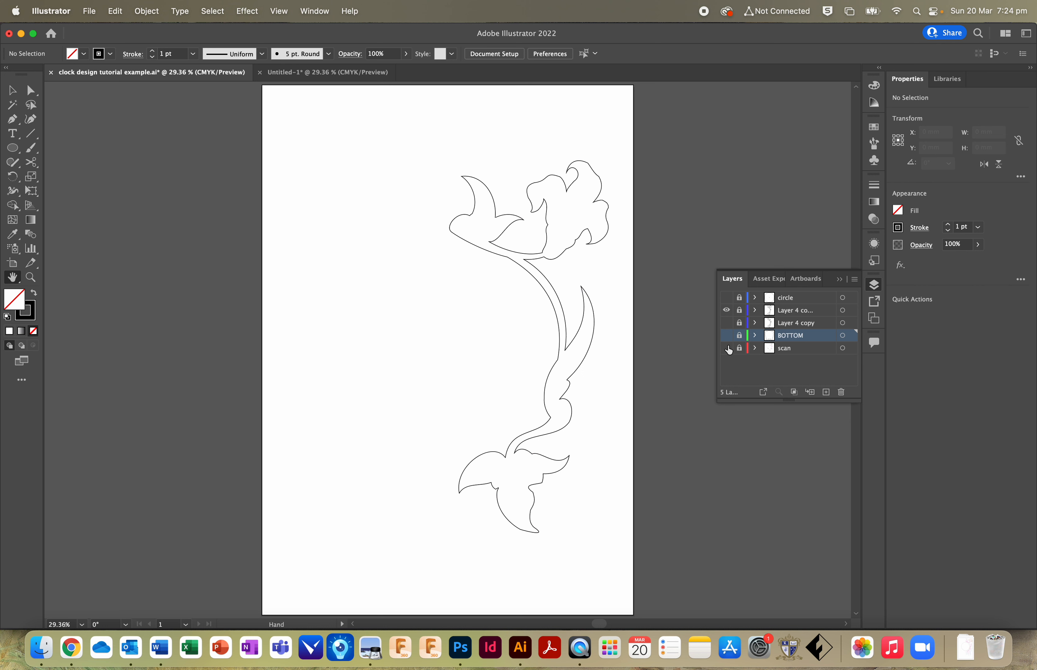
Step: Rename the large-flower layer MIDDLE, place it below Layer 4 copy and rename that copy TOP
click(795, 311)
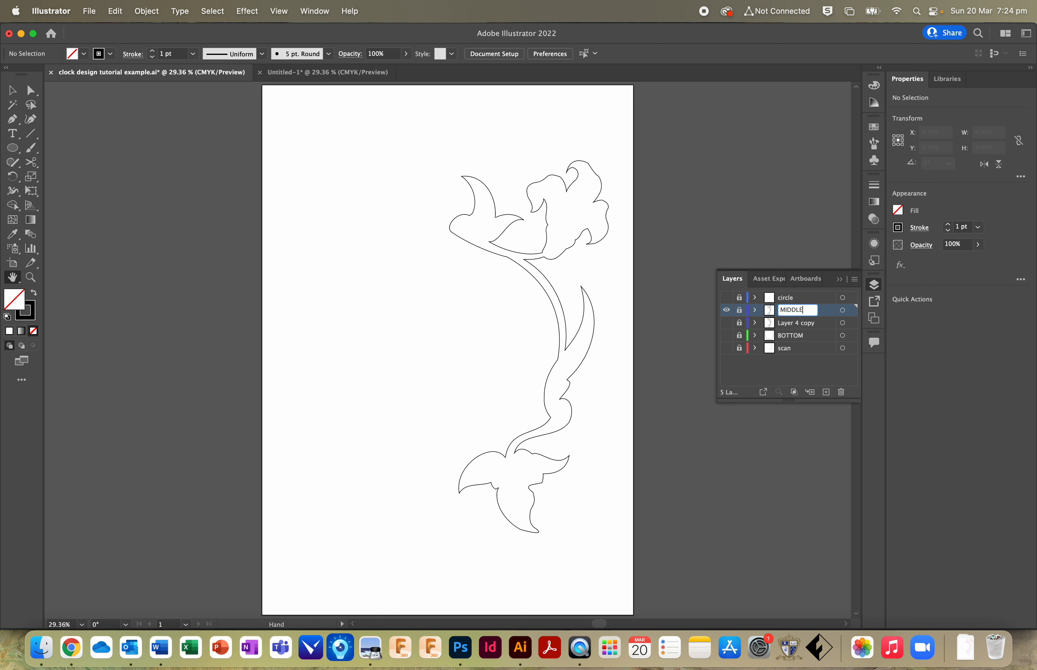
key(Return)
drag(796, 306, 797, 327)
double_click(791, 310)
text(TOP)
click(795, 369)
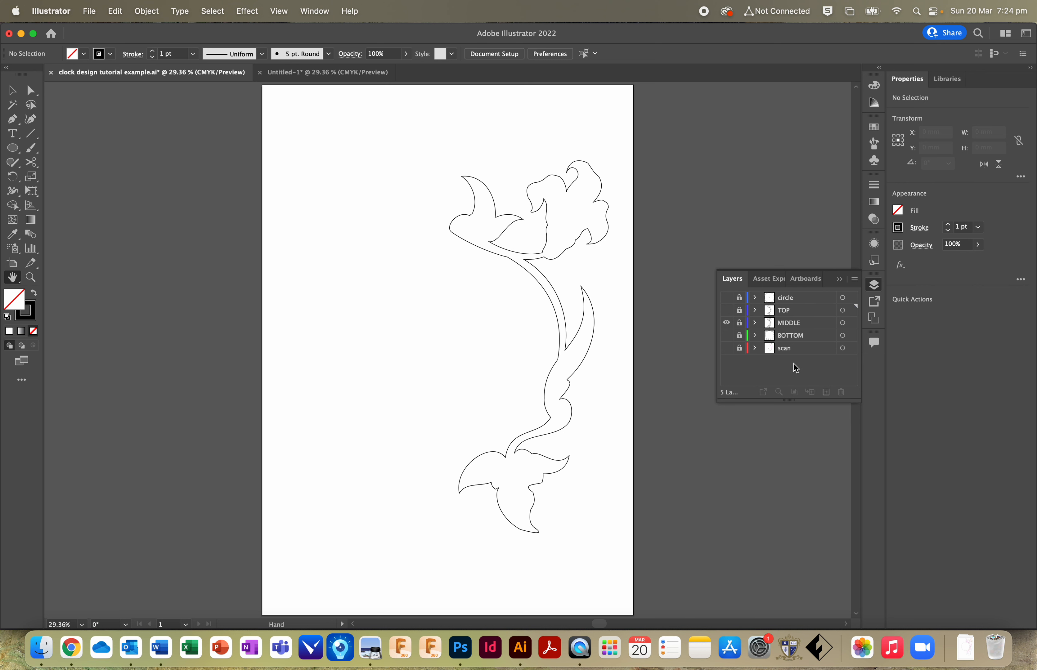
Step: Show the TOP, MIDDLE and BOTTOM layers together
click(726, 323)
click(727, 335)
click(727, 311)
click(727, 323)
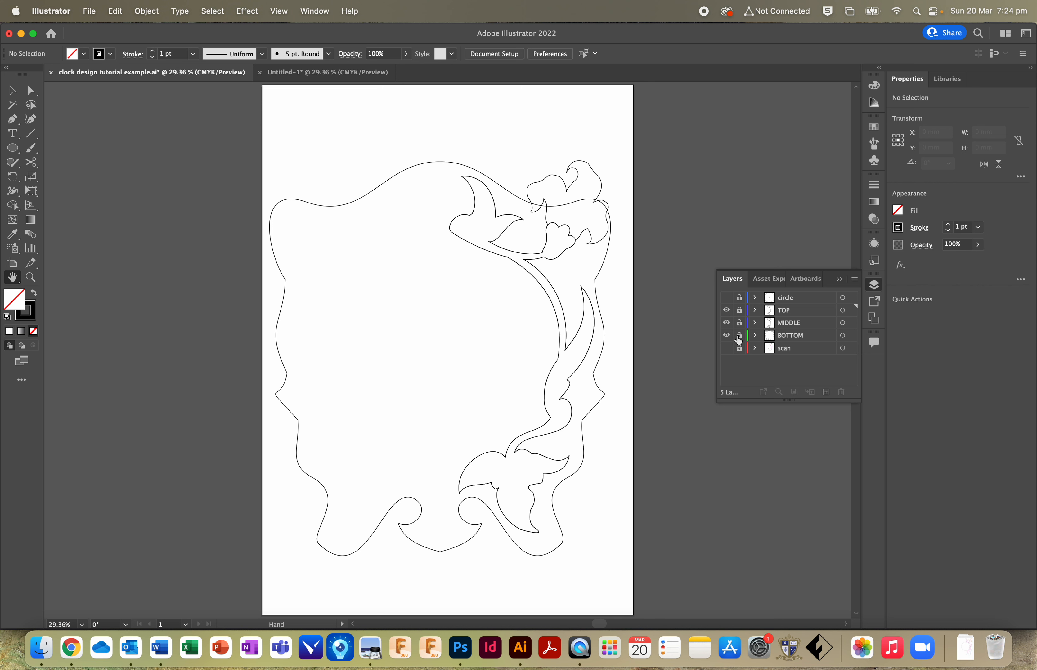
Step: Unlock the MIDDLE layer and create a reflected copy of its vine and flower outline across the vertical axis
click(740, 323)
click(12, 90)
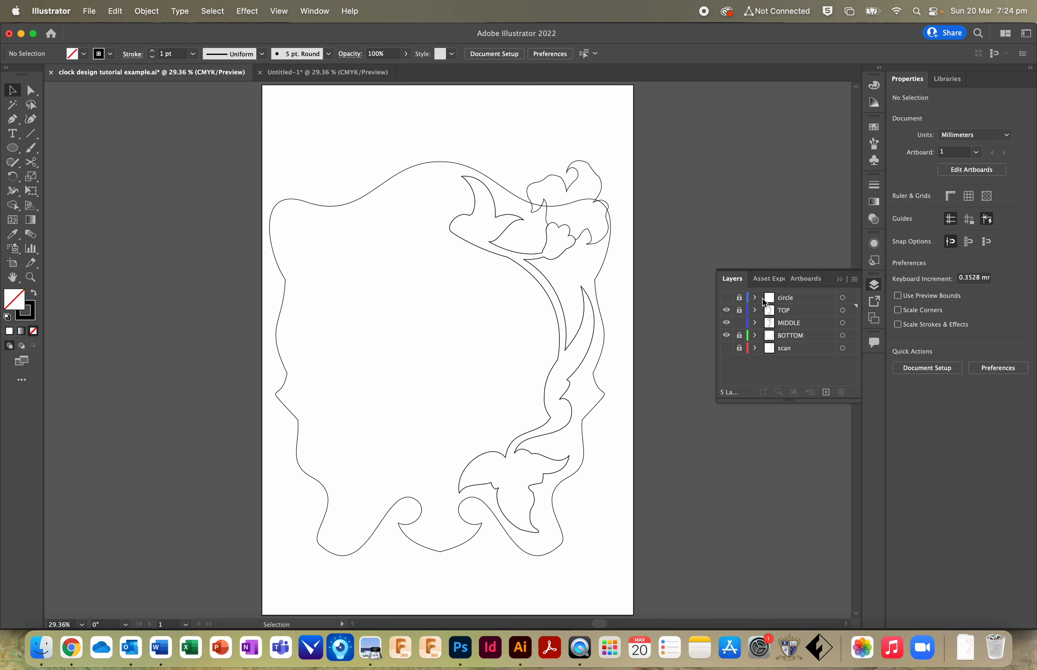
click(556, 320)
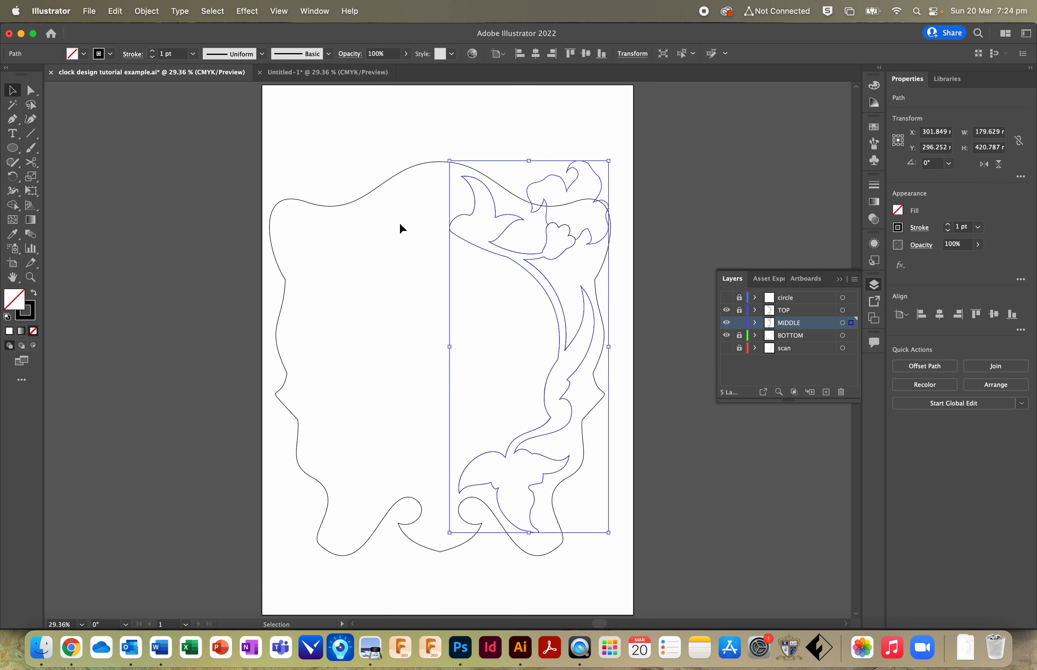
click(147, 11)
mouse_move(154, 34)
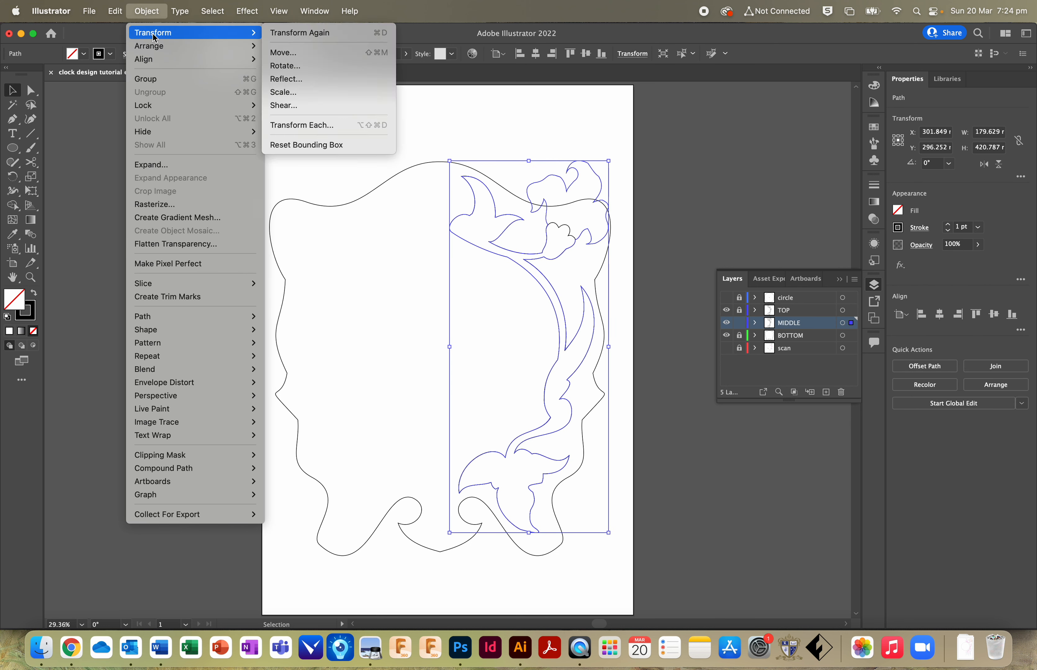
click(295, 83)
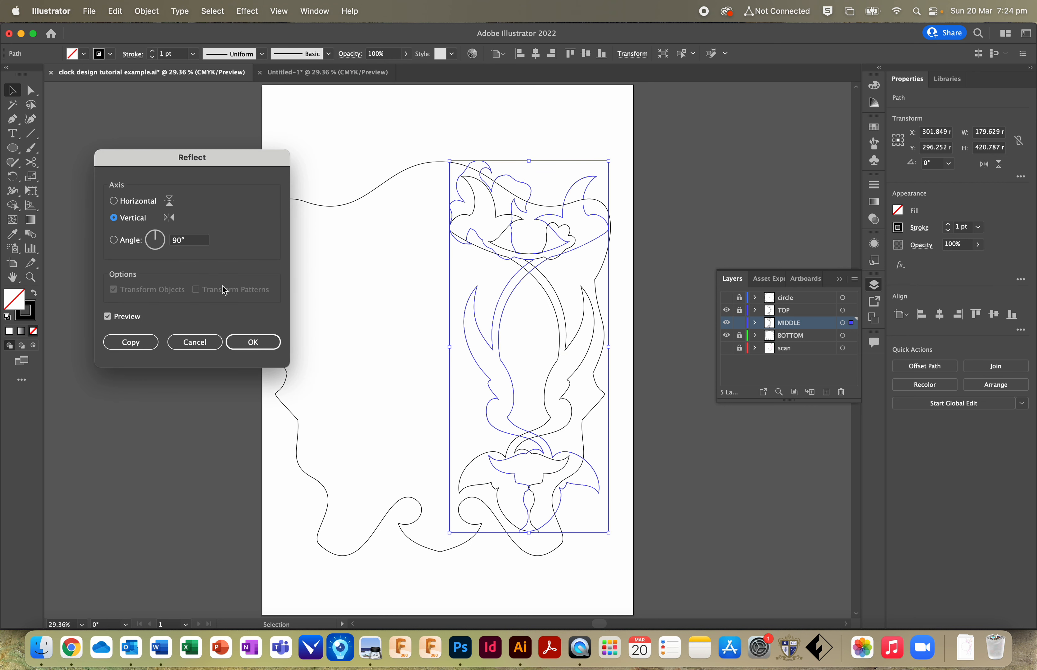
click(143, 342)
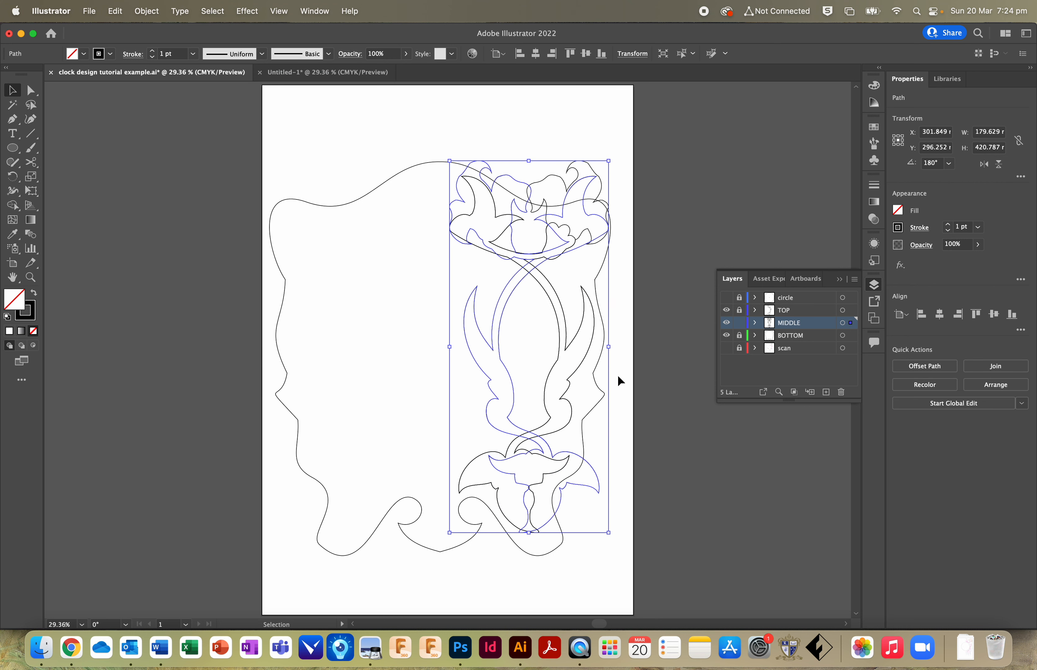
Step: Move the reflected MIDDLE outline onto the left half of the frame, opposite its original, and lock the MIDDLE layer
key(shift+Left)
key(shift+Left)
key(shift+Left)
key(shift+Left)
key(shift+Left)
key(shift+Left)
key(shift+Left)
key(shift+Left)
key(shift+Left)
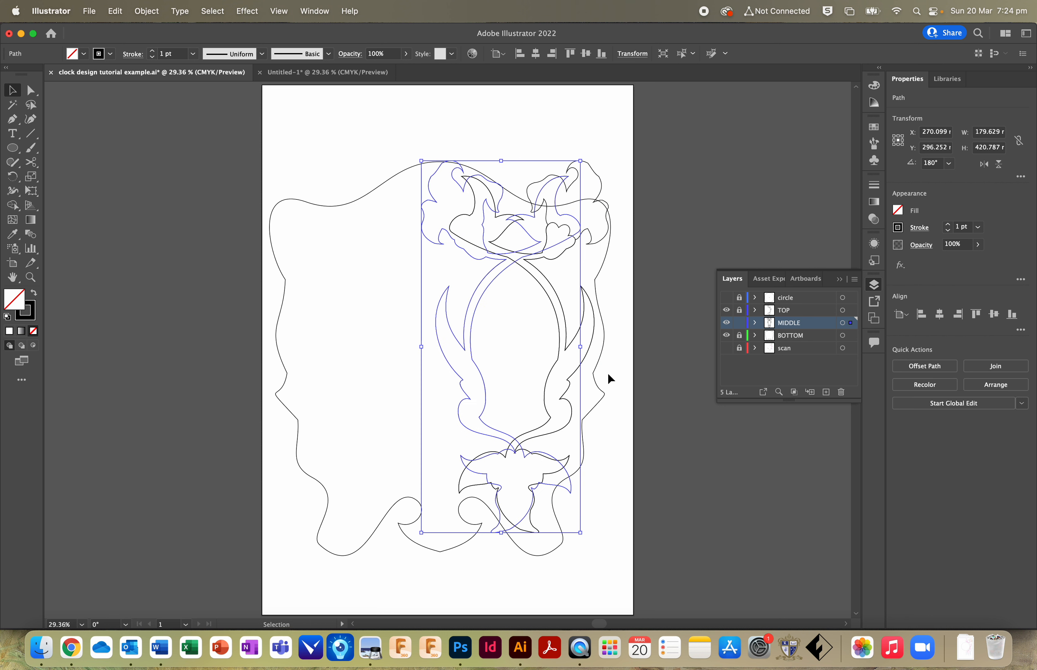
drag(478, 373, 331, 356)
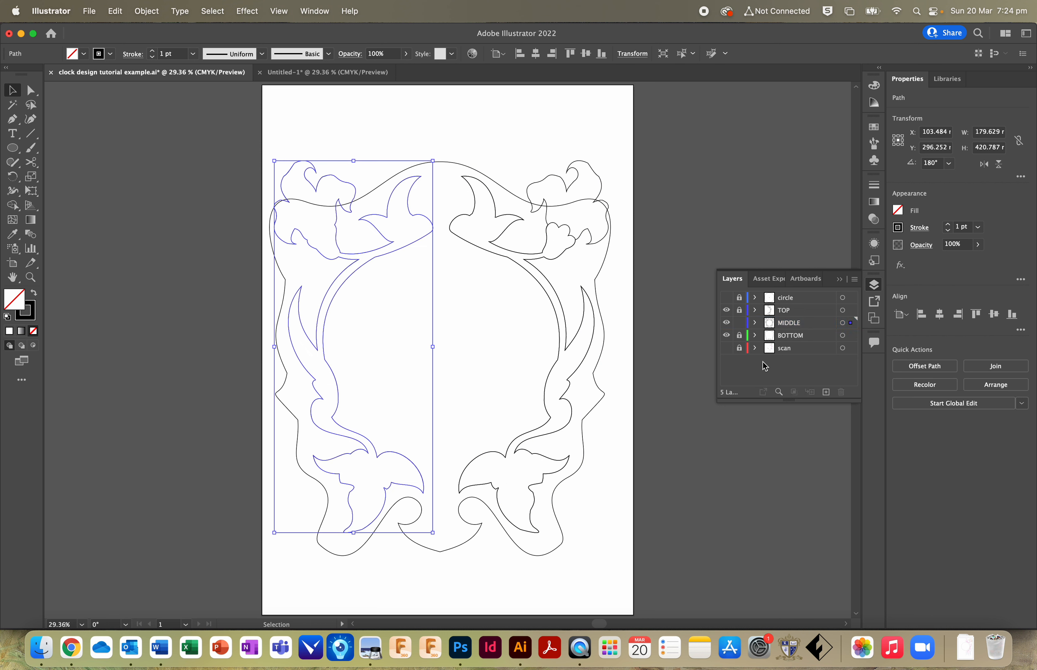
click(740, 319)
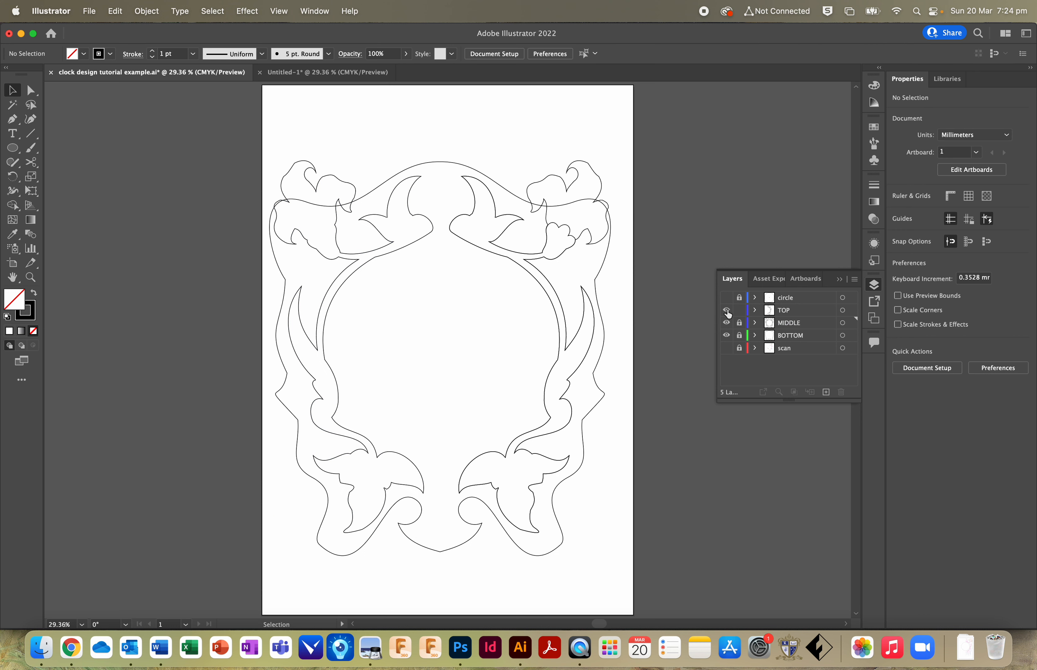
Step: Reflect the TOP layer's vine and small-flower outline across the vertical axis
click(568, 235)
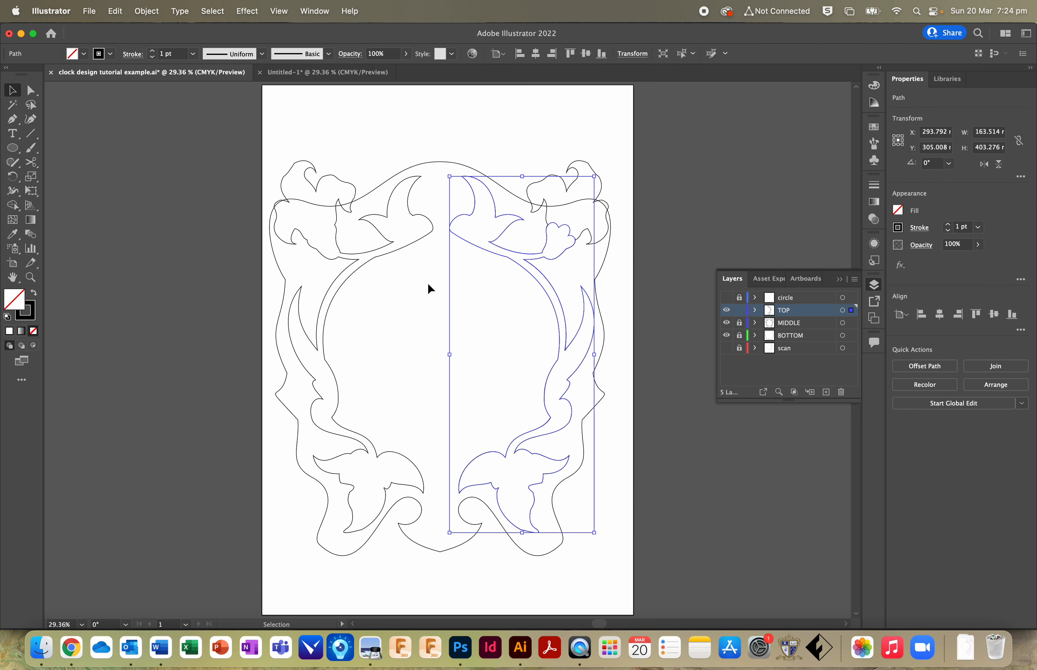
click(147, 10)
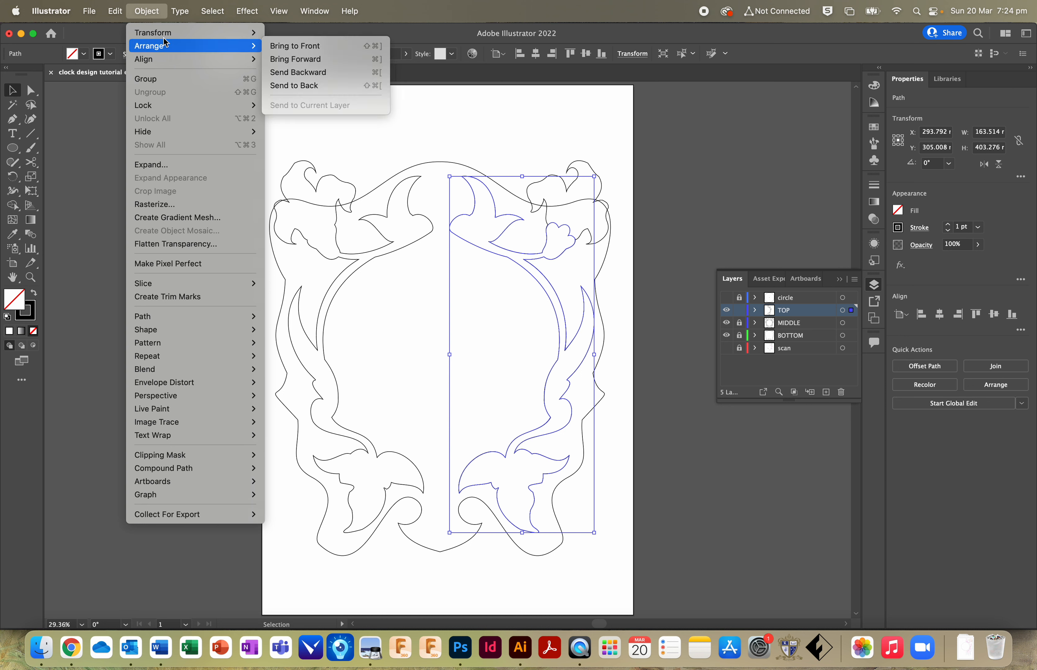
mouse_move(165, 34)
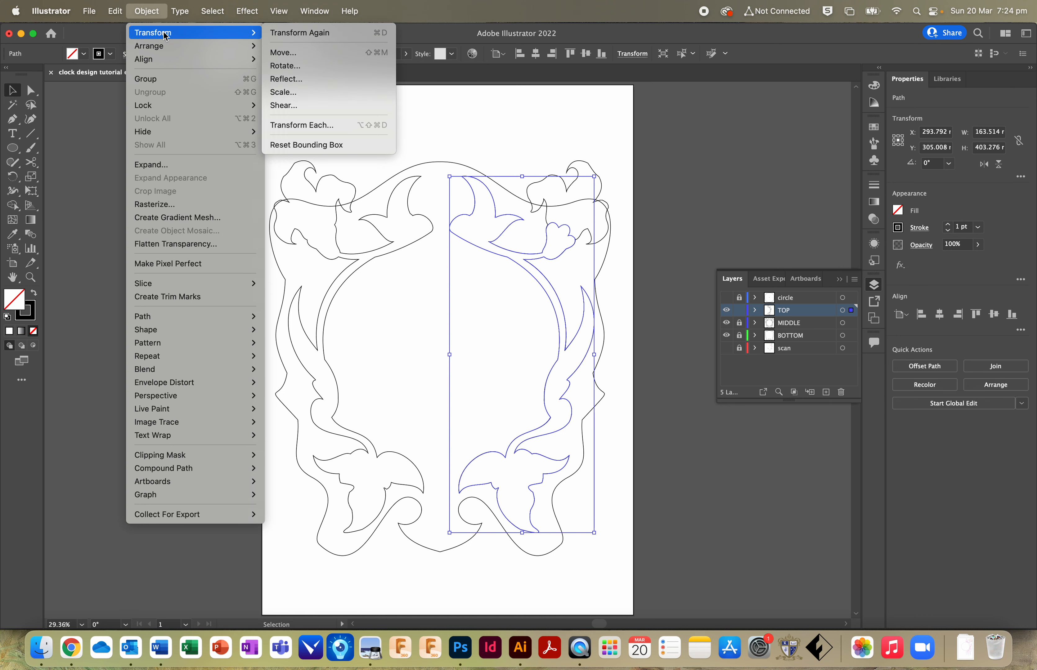
click(353, 80)
click(254, 342)
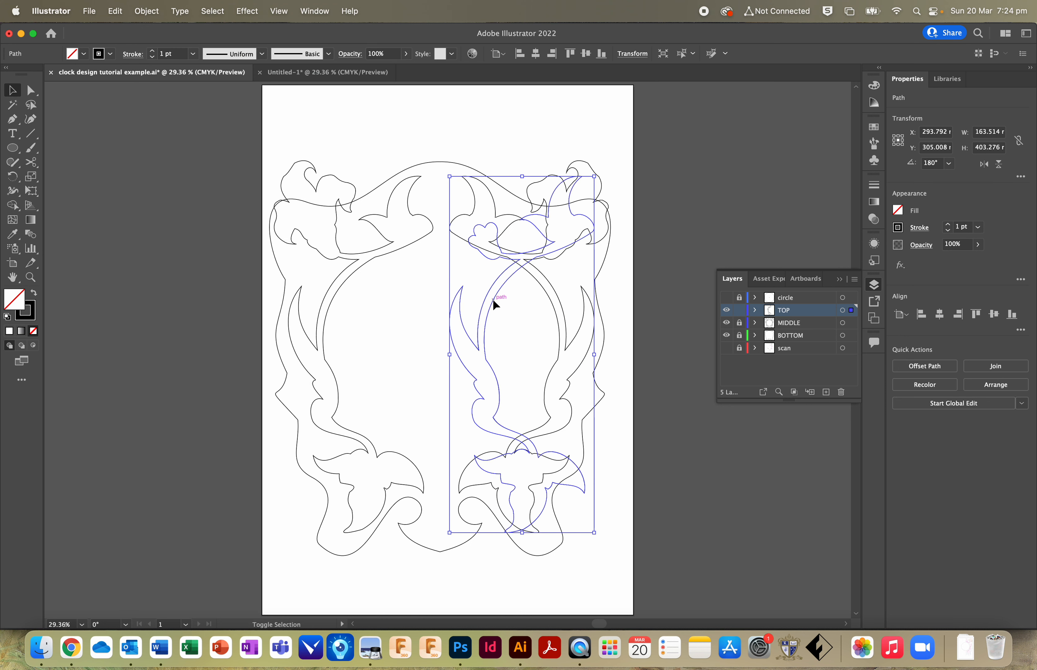
Step: Move the reflected TOP outline onto the left half of the frame, matching the mirrored MIDDLE vine, and deselect it
click(429, 303)
click(486, 347)
click(433, 365)
drag(499, 377, 337, 378)
click(431, 376)
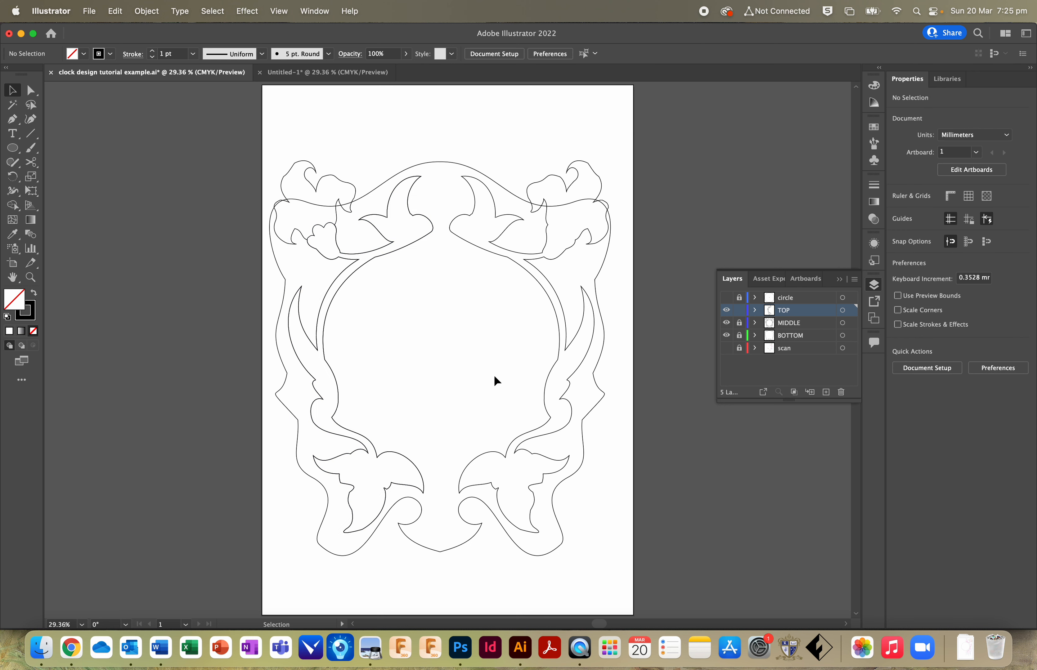
Step: Show the circle layer to check it against the outlines, and hide the circle, TOP, MIDDLE and BOTTOM layers
click(726, 300)
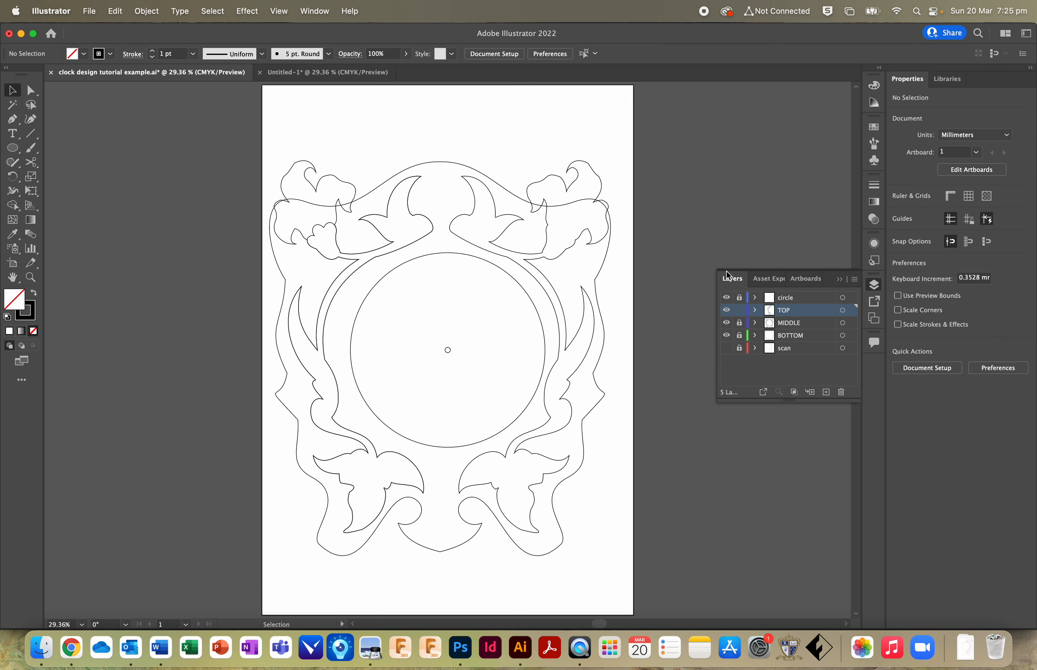
click(727, 335)
click(726, 323)
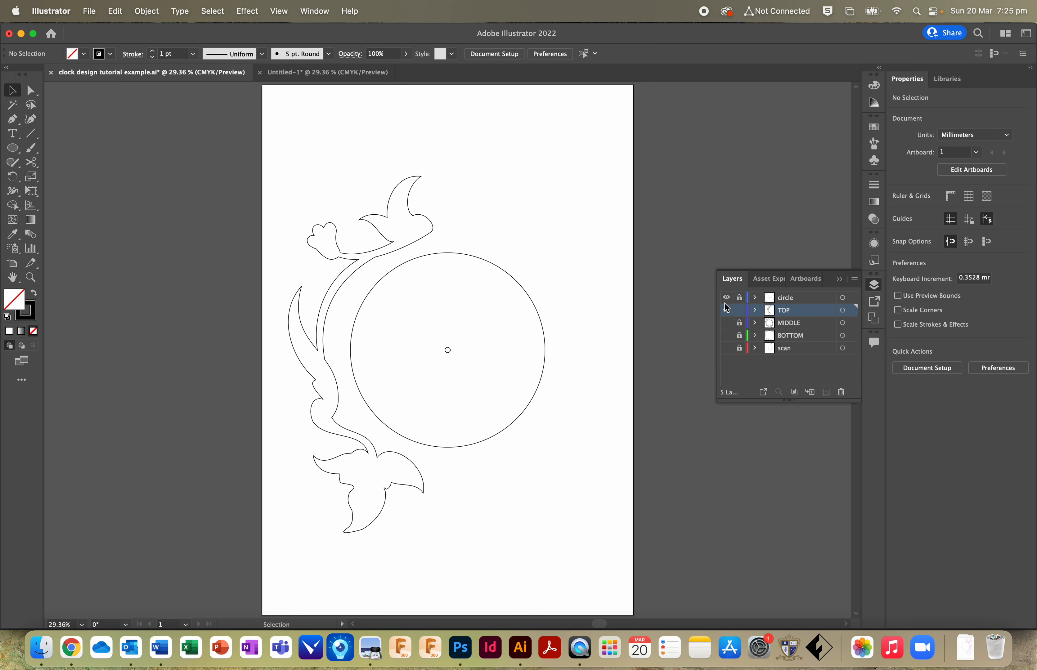
click(726, 298)
click(726, 310)
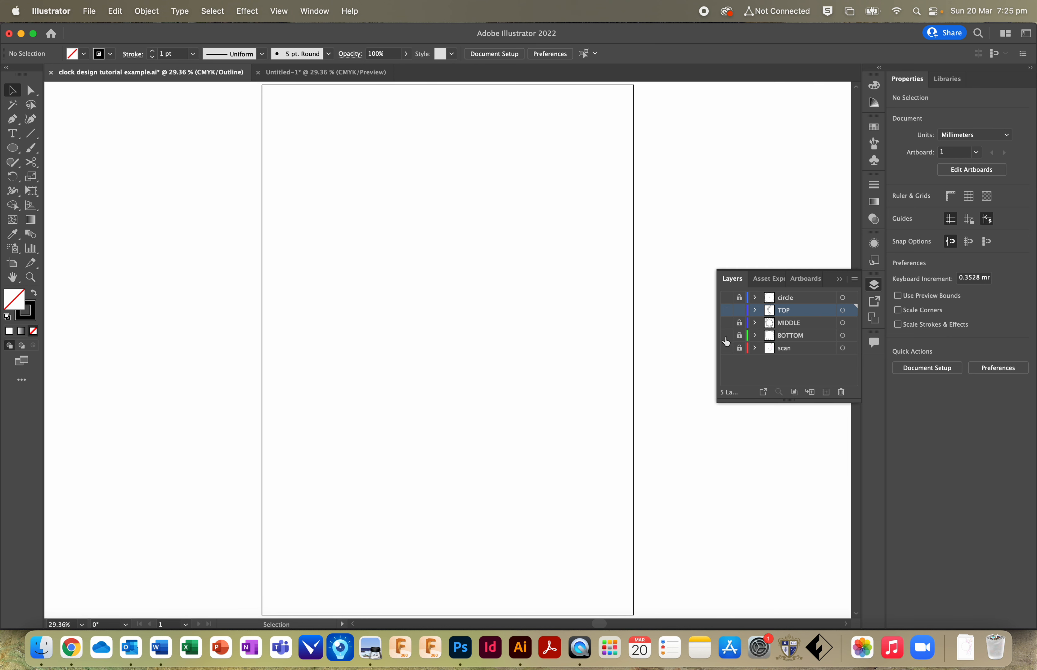
Step: Inspect the MIDDLE and TOP layers separately and show them together with the BOTTOM layer
click(726, 322)
click(726, 310)
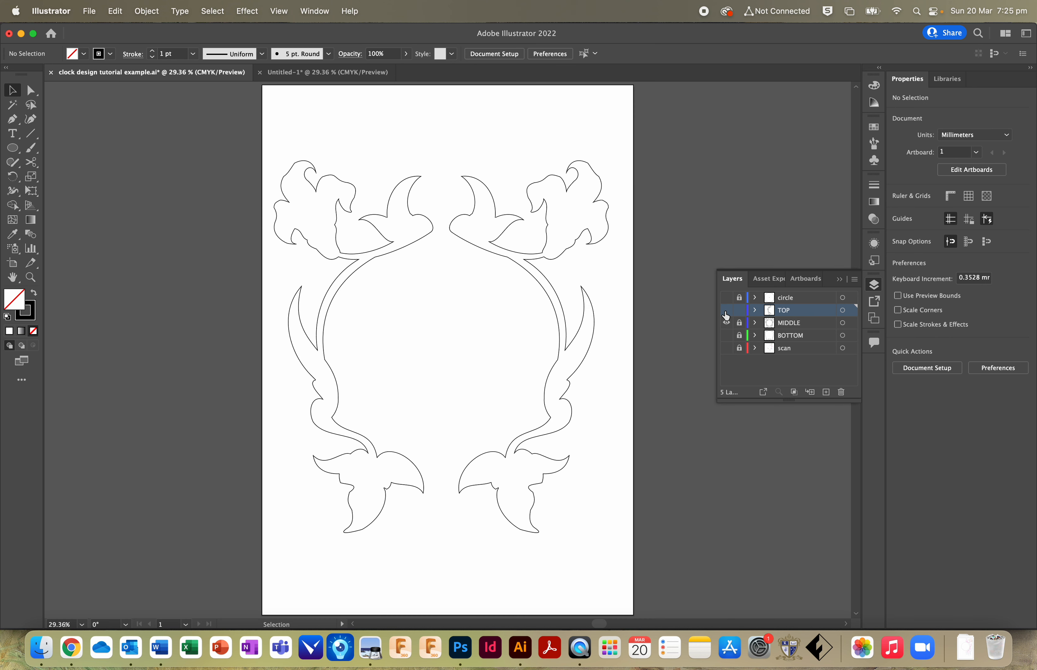
click(739, 322)
click(739, 323)
click(726, 322)
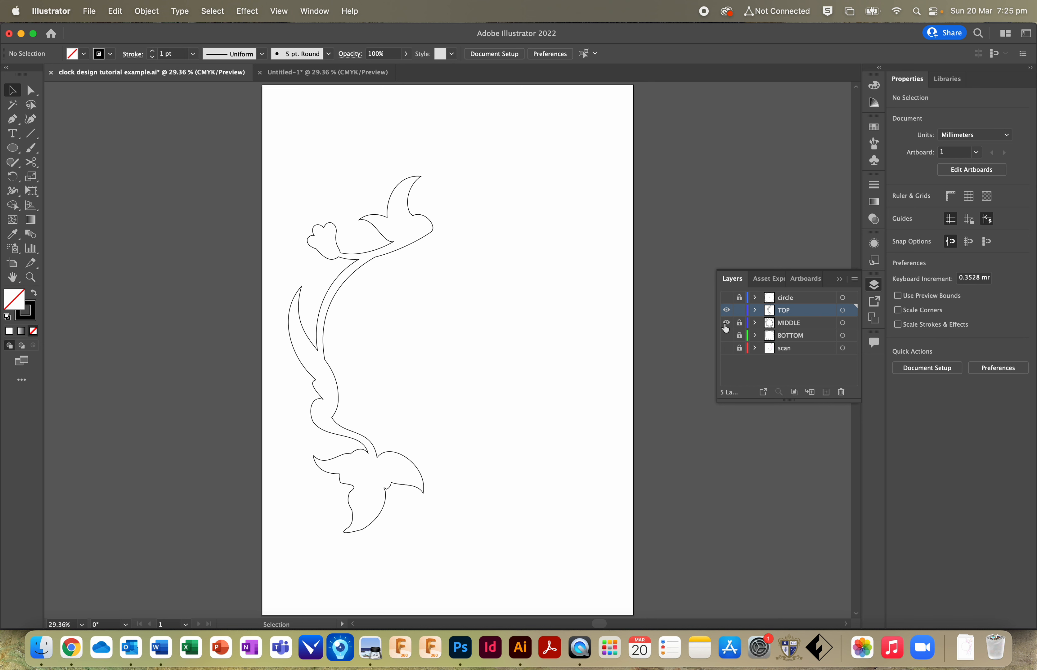
click(726, 323)
click(727, 335)
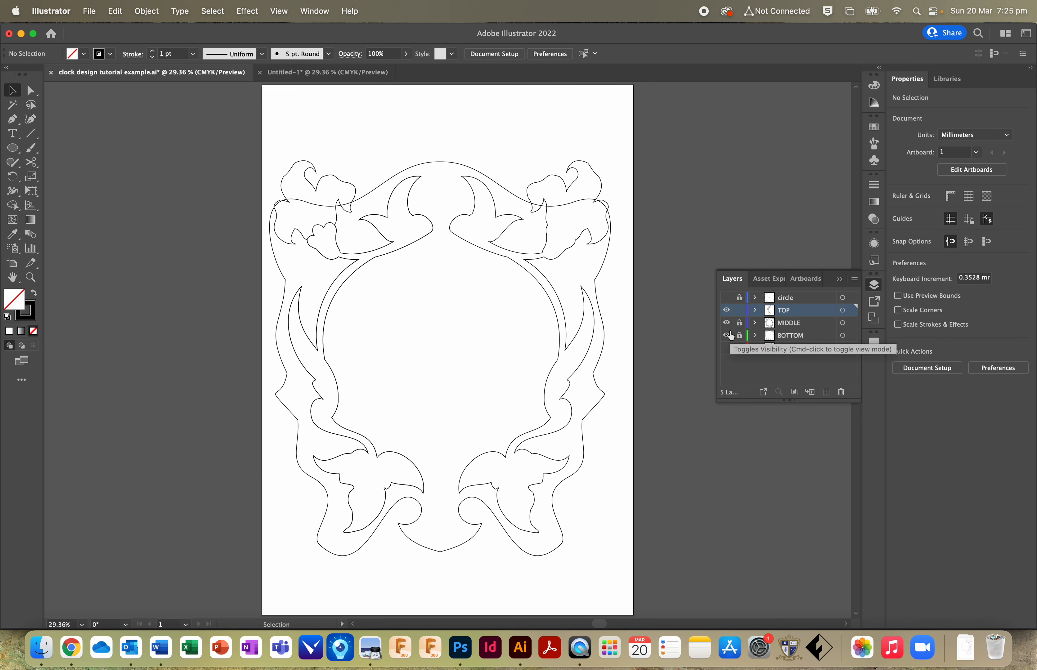